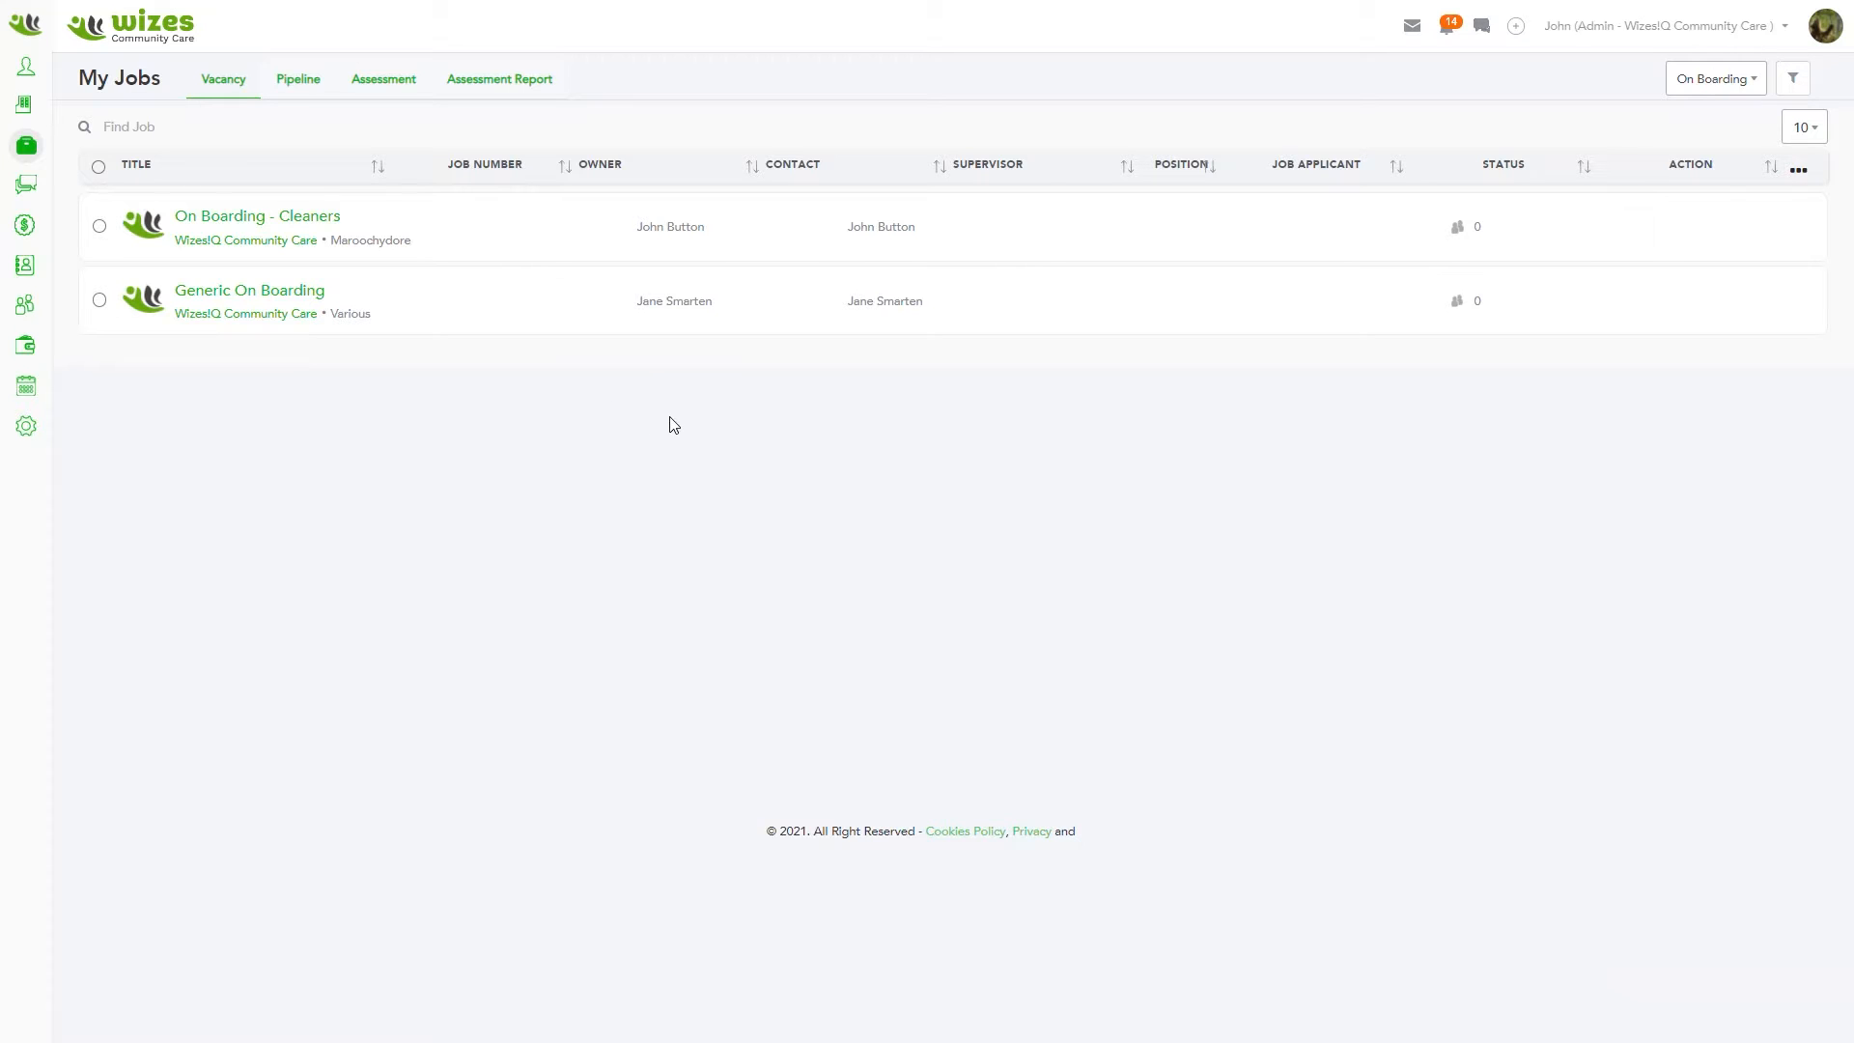
View the Generic On Boarding job's pipeline, and open the recruitment pipeline settings down to the Generic On Boarding Pipeline.
left_click(308, 299)
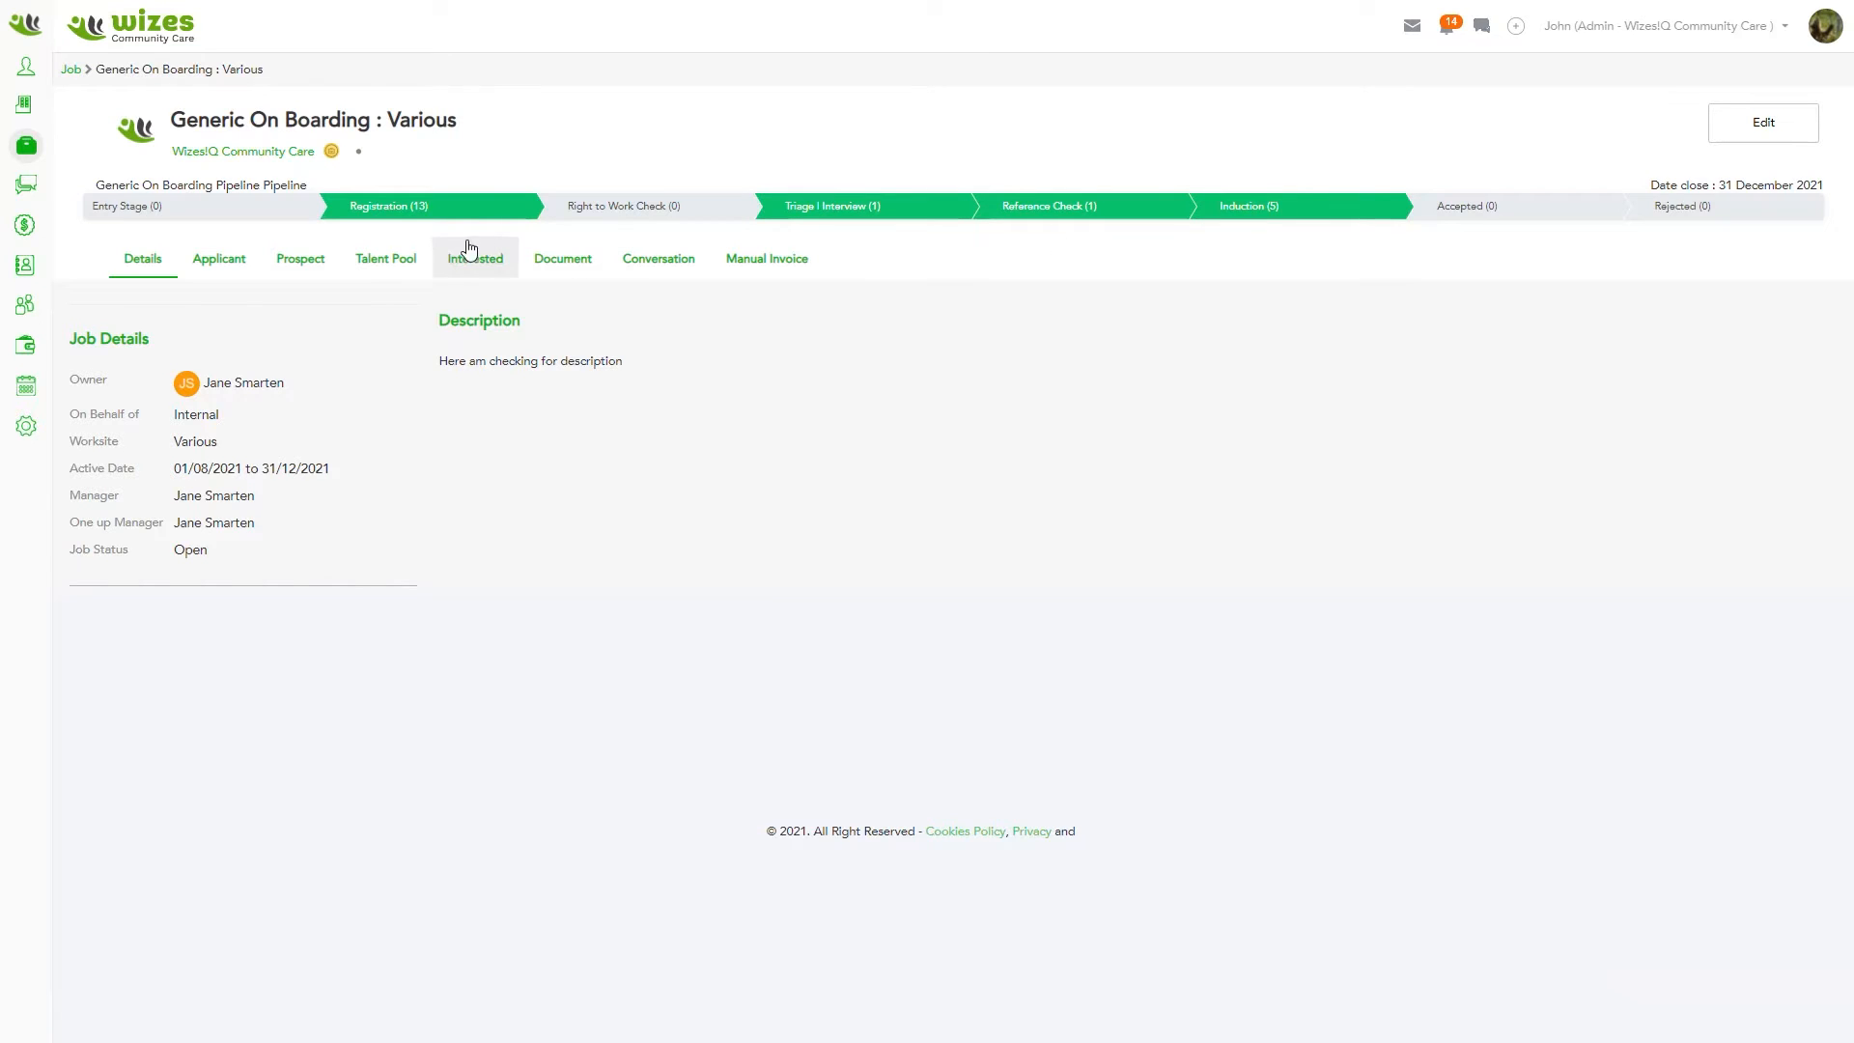
left_click(26, 429)
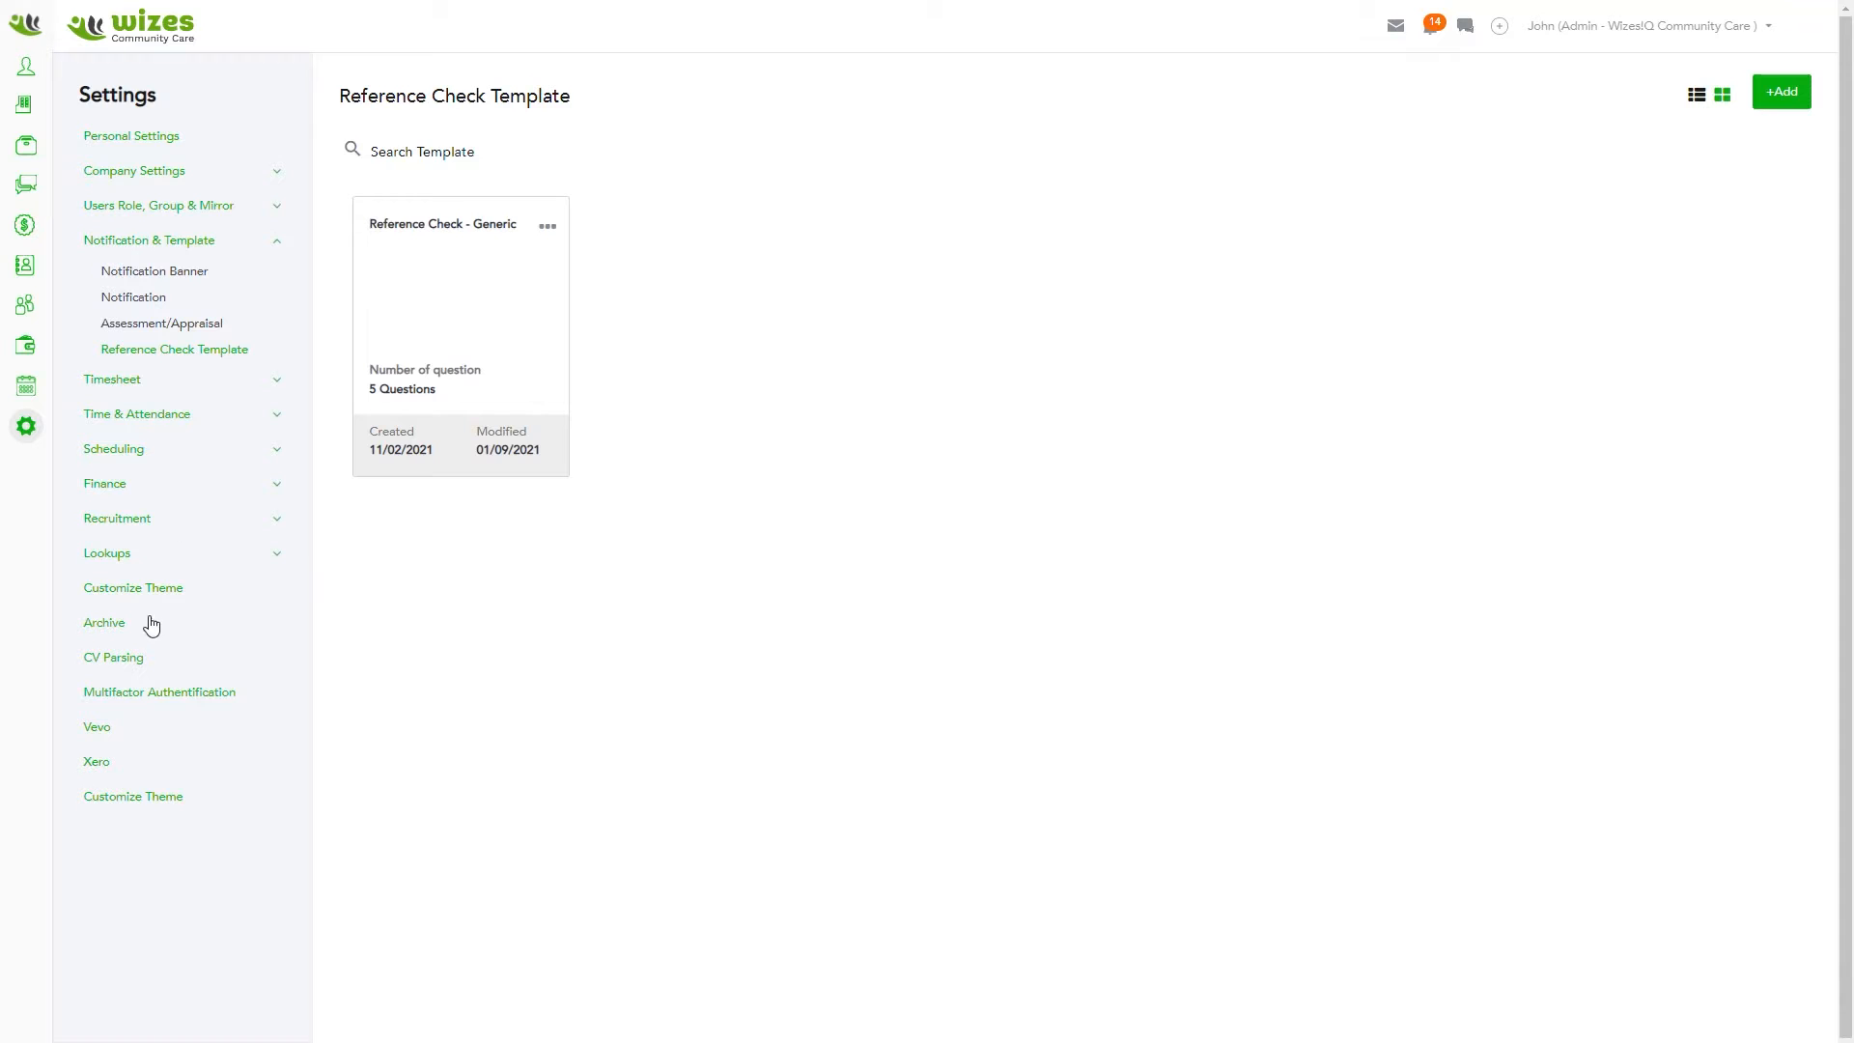
left_click(130, 523)
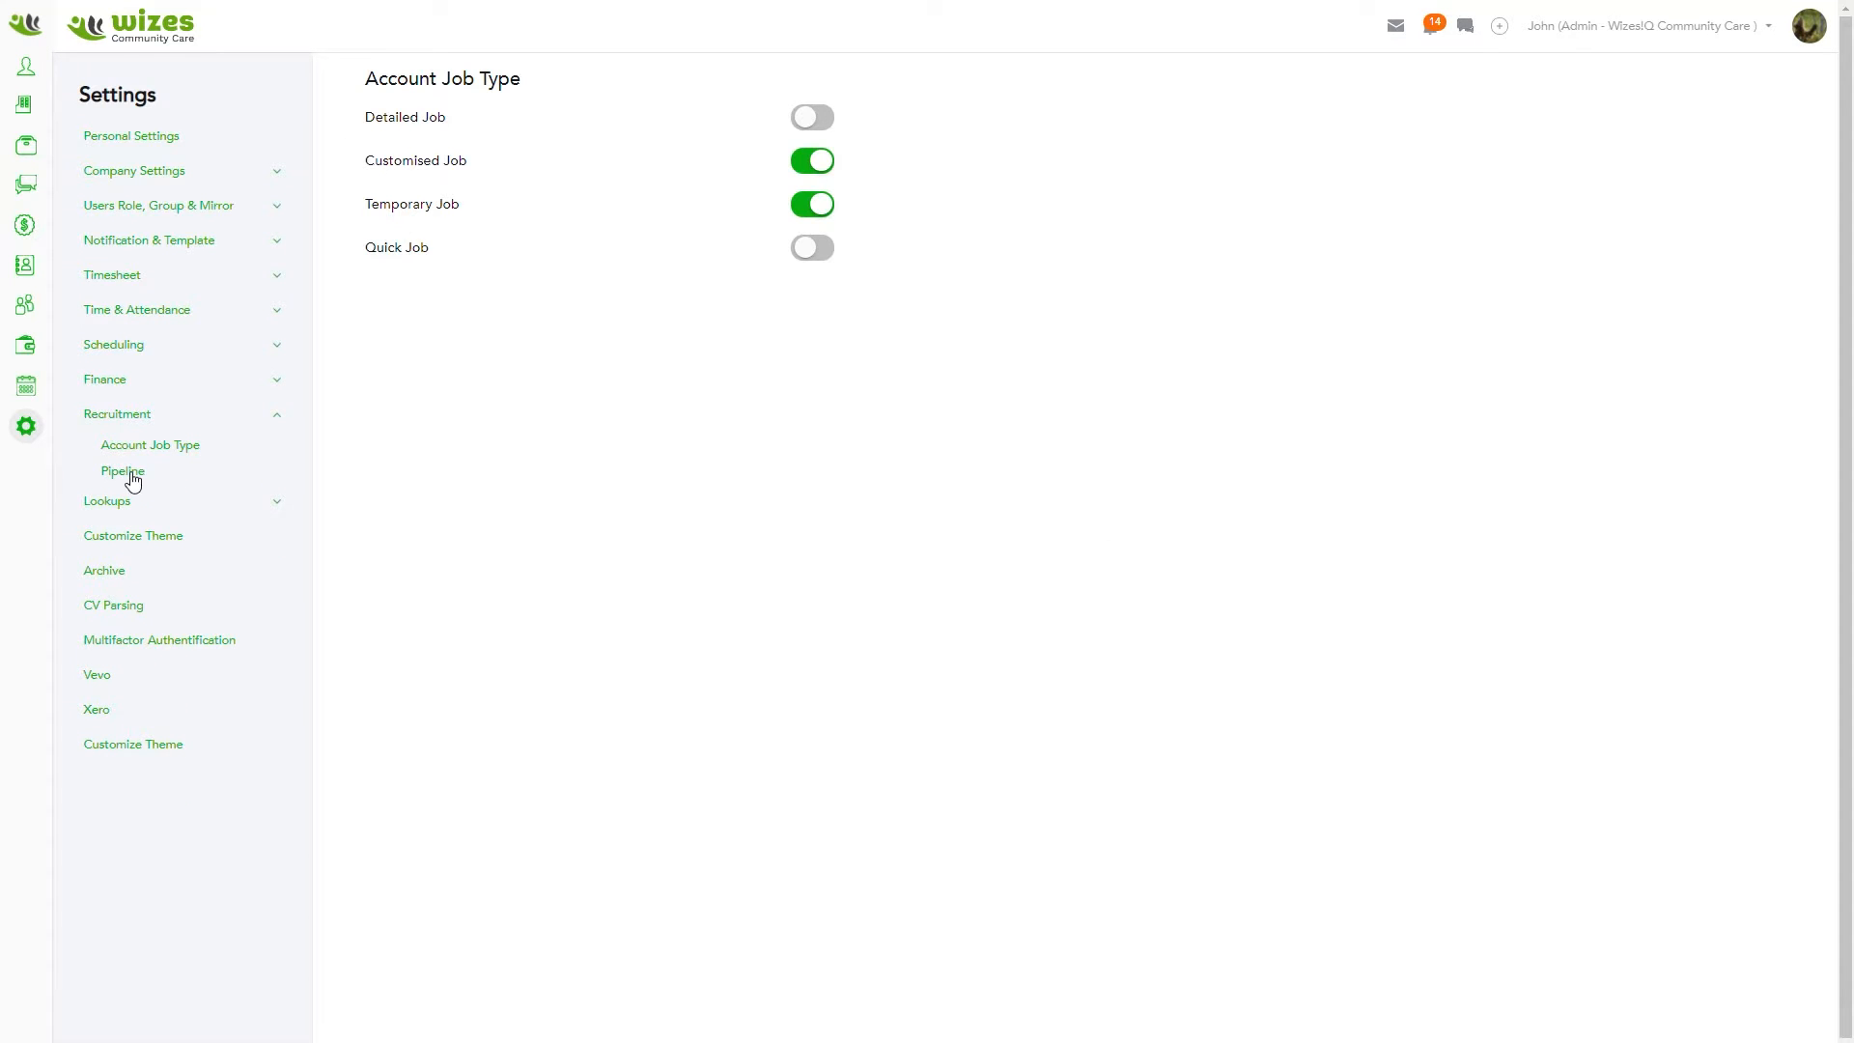
left_click(132, 473)
scroll(705, 531, "down", 5)
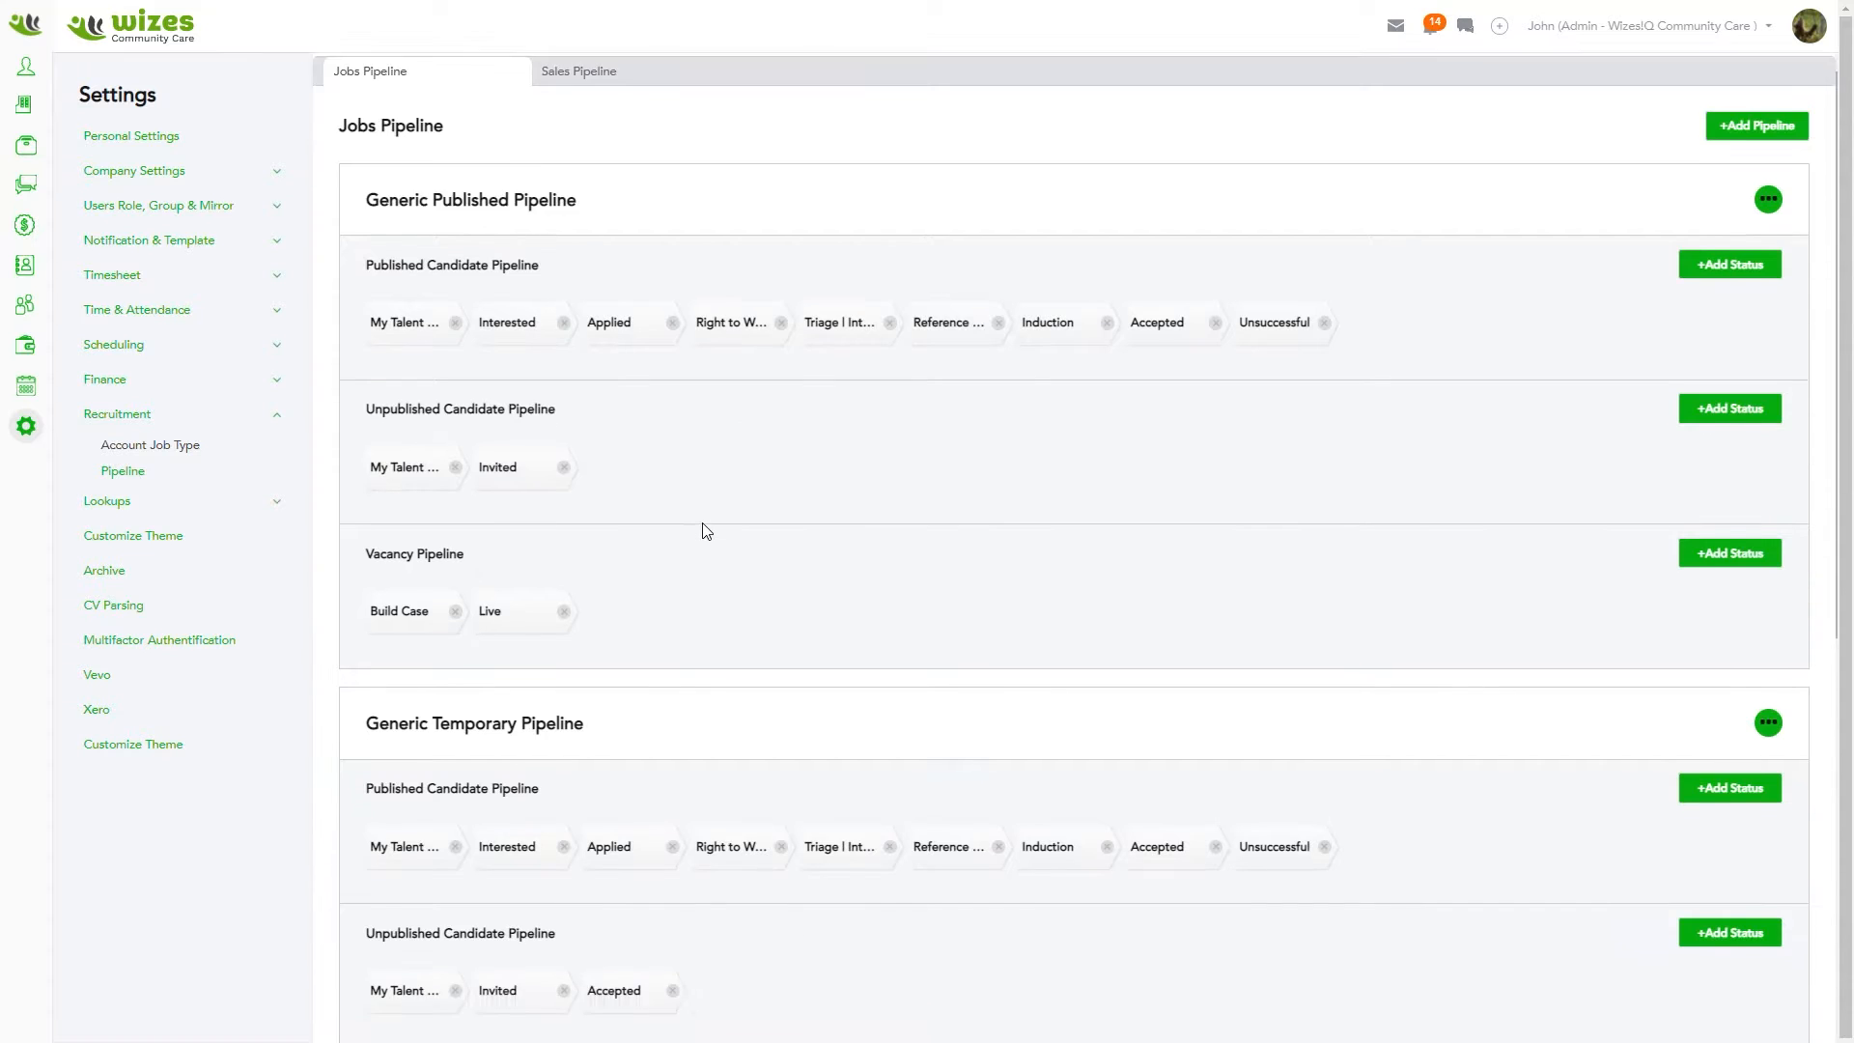
scroll(705, 531, "down", 2)
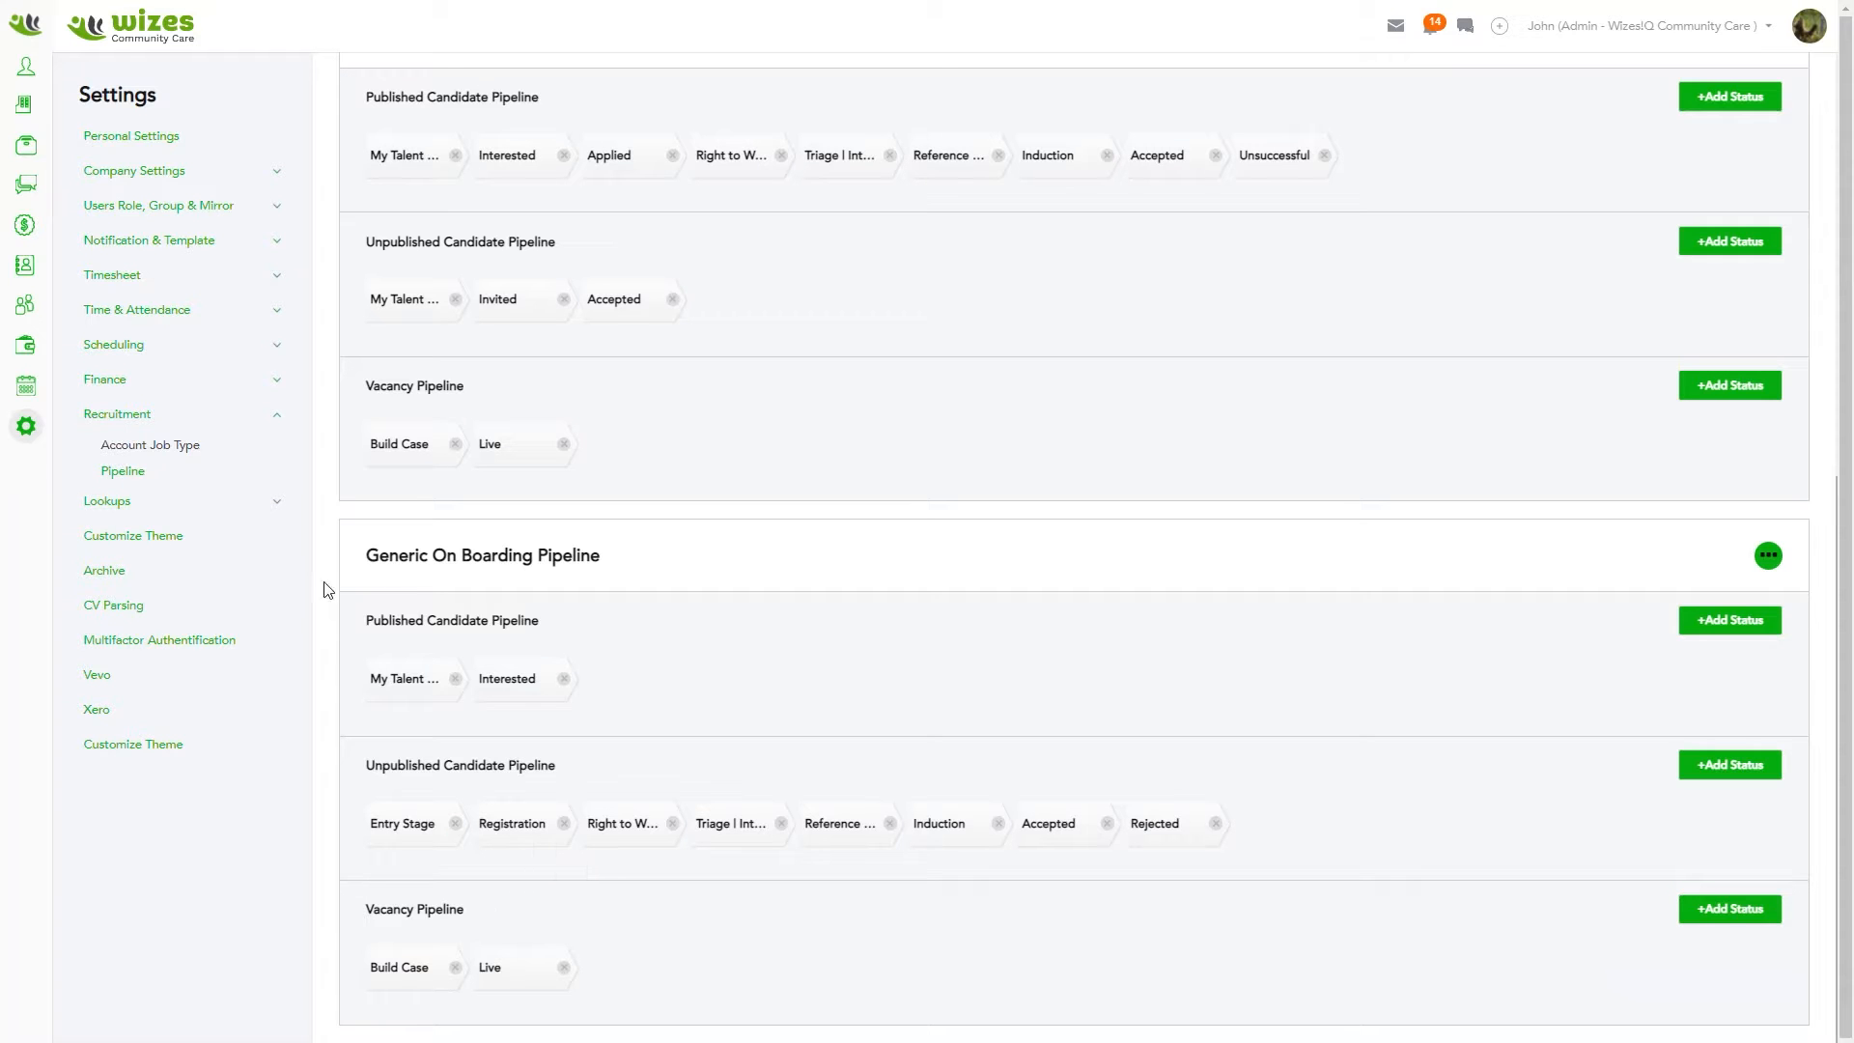
Review the Registration stage's settings in the Generic On Boarding Pipeline's unpublished candidate pipeline, and leave full-screen view.
left_click(511, 826)
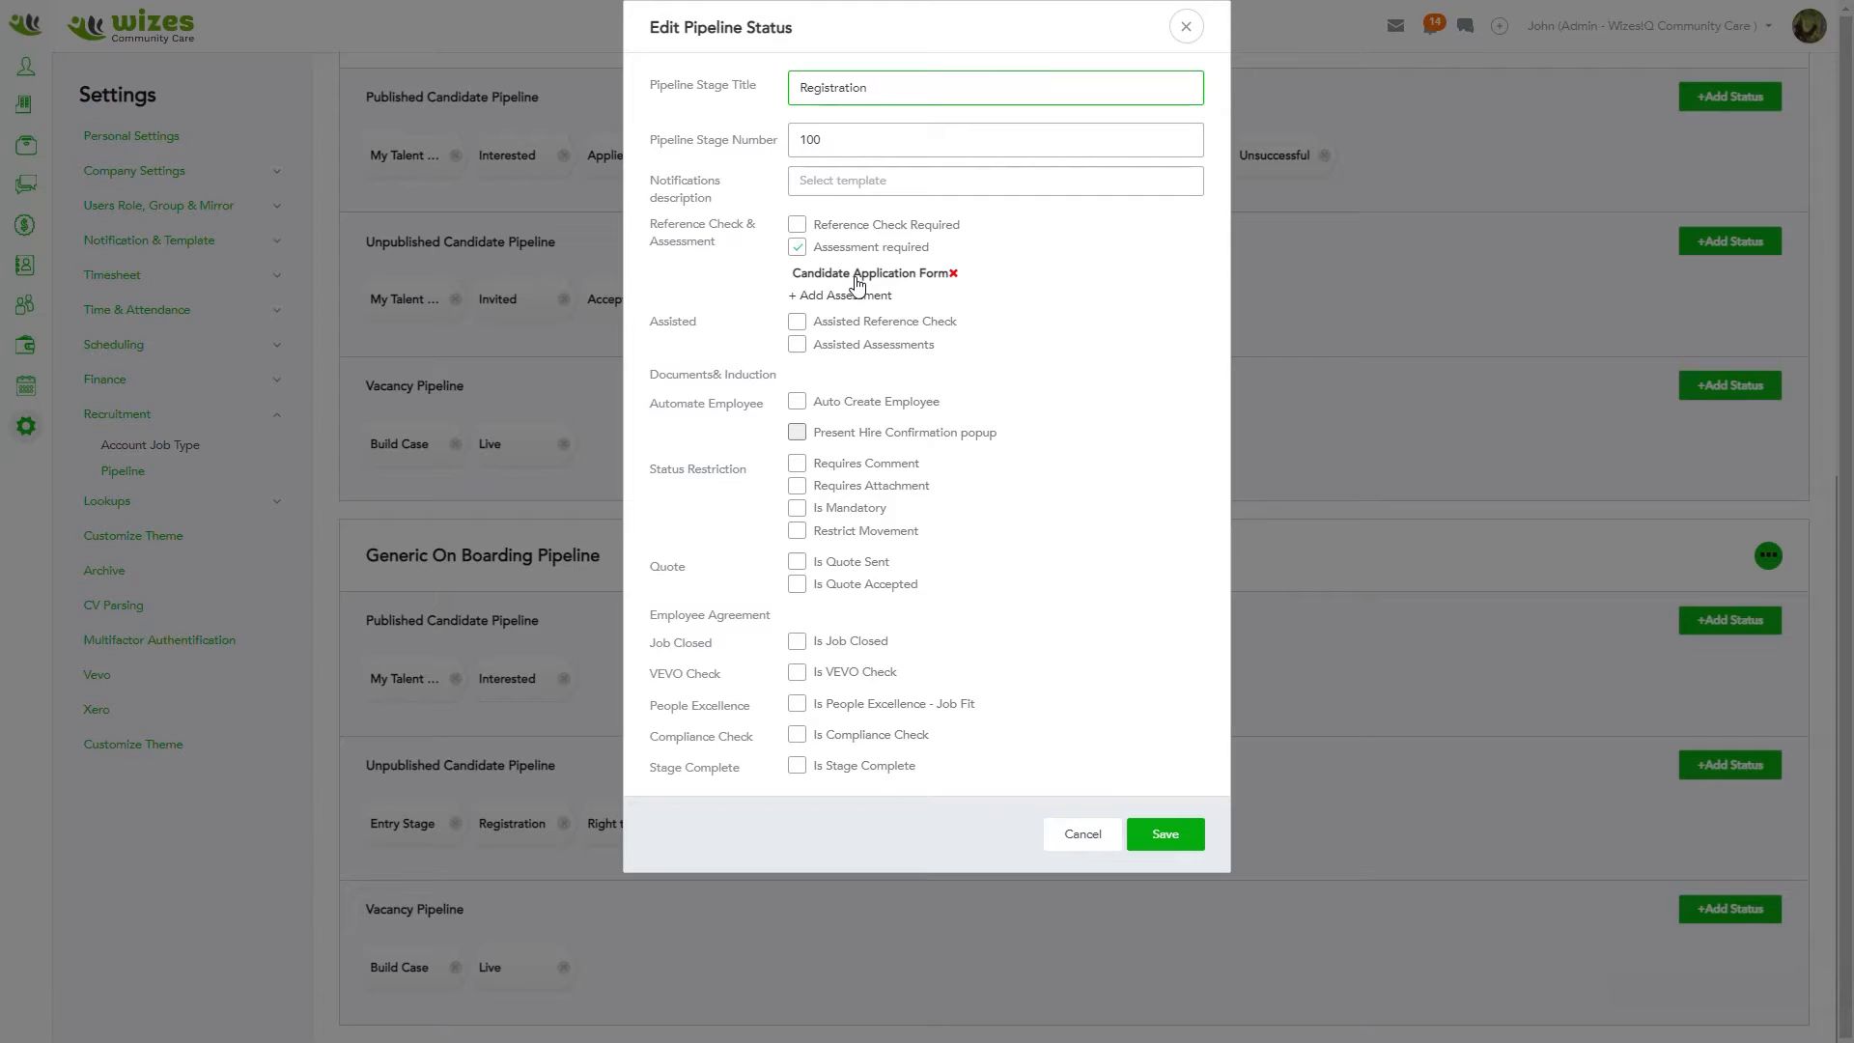
left_click(1184, 28)
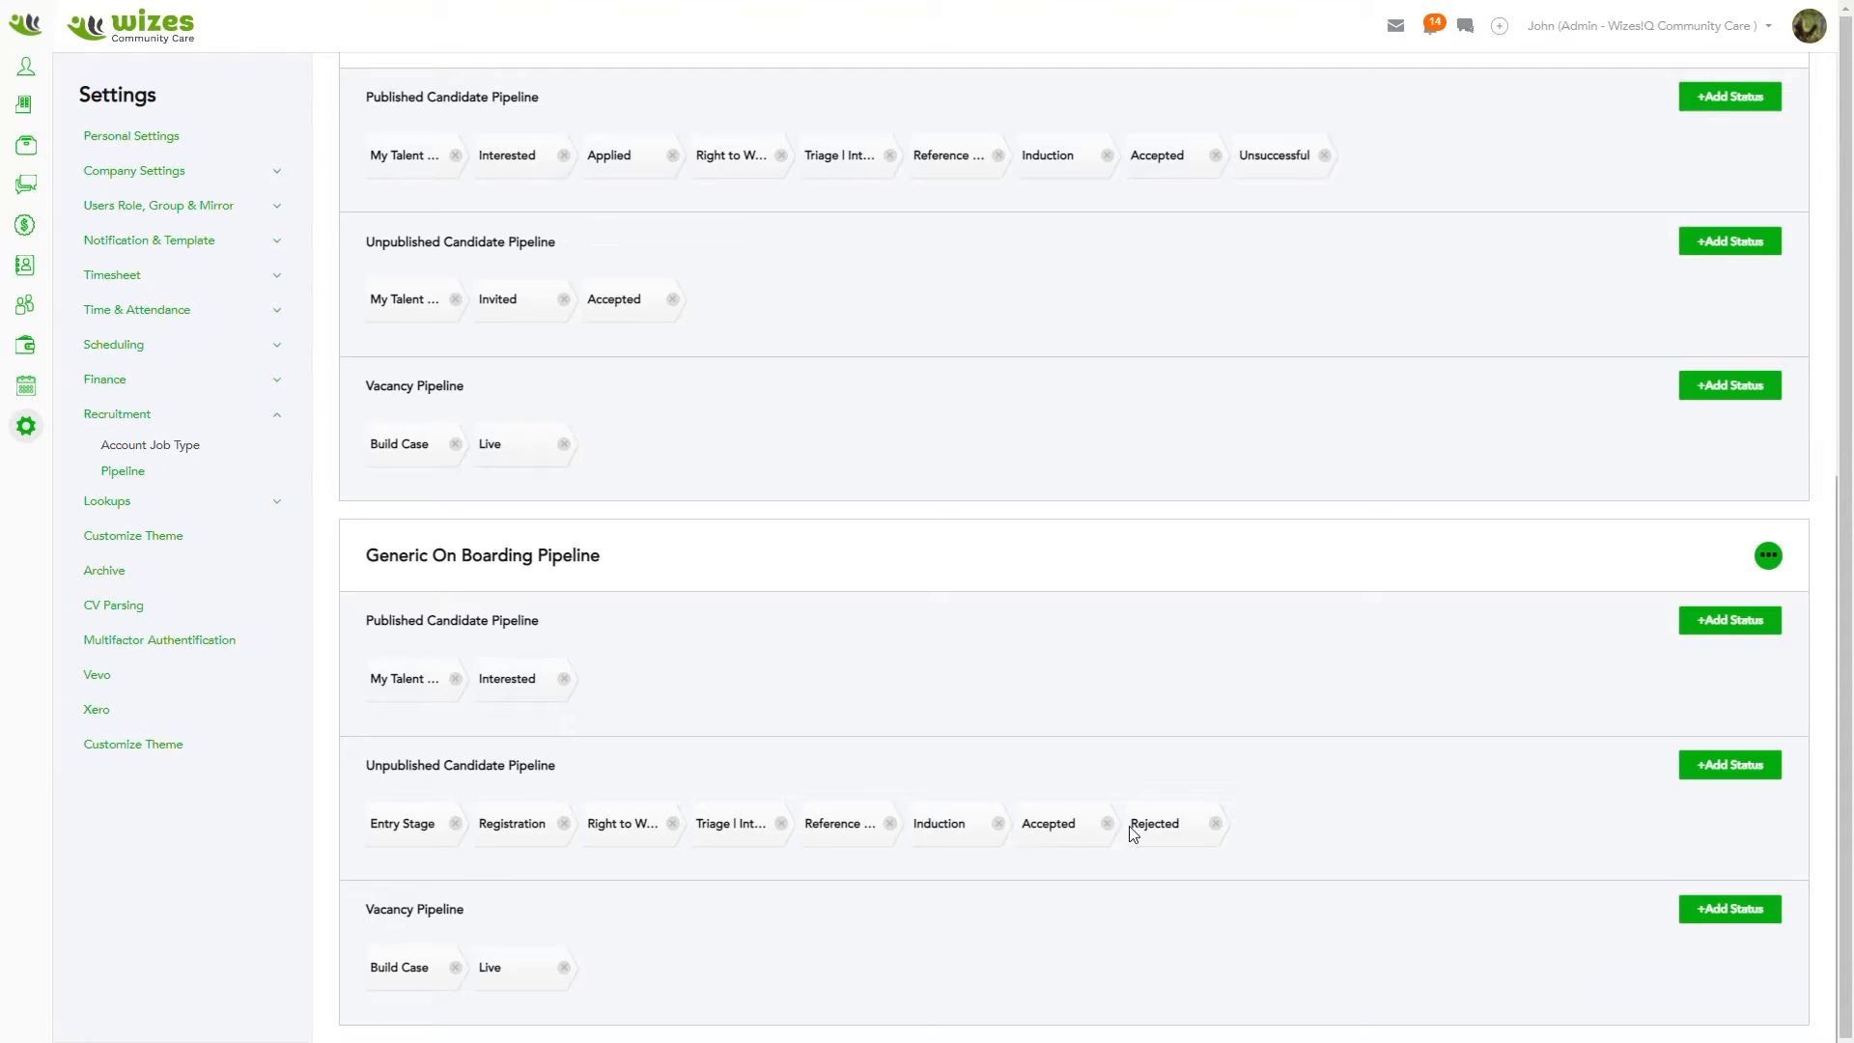
mouse_move(1094, 2)
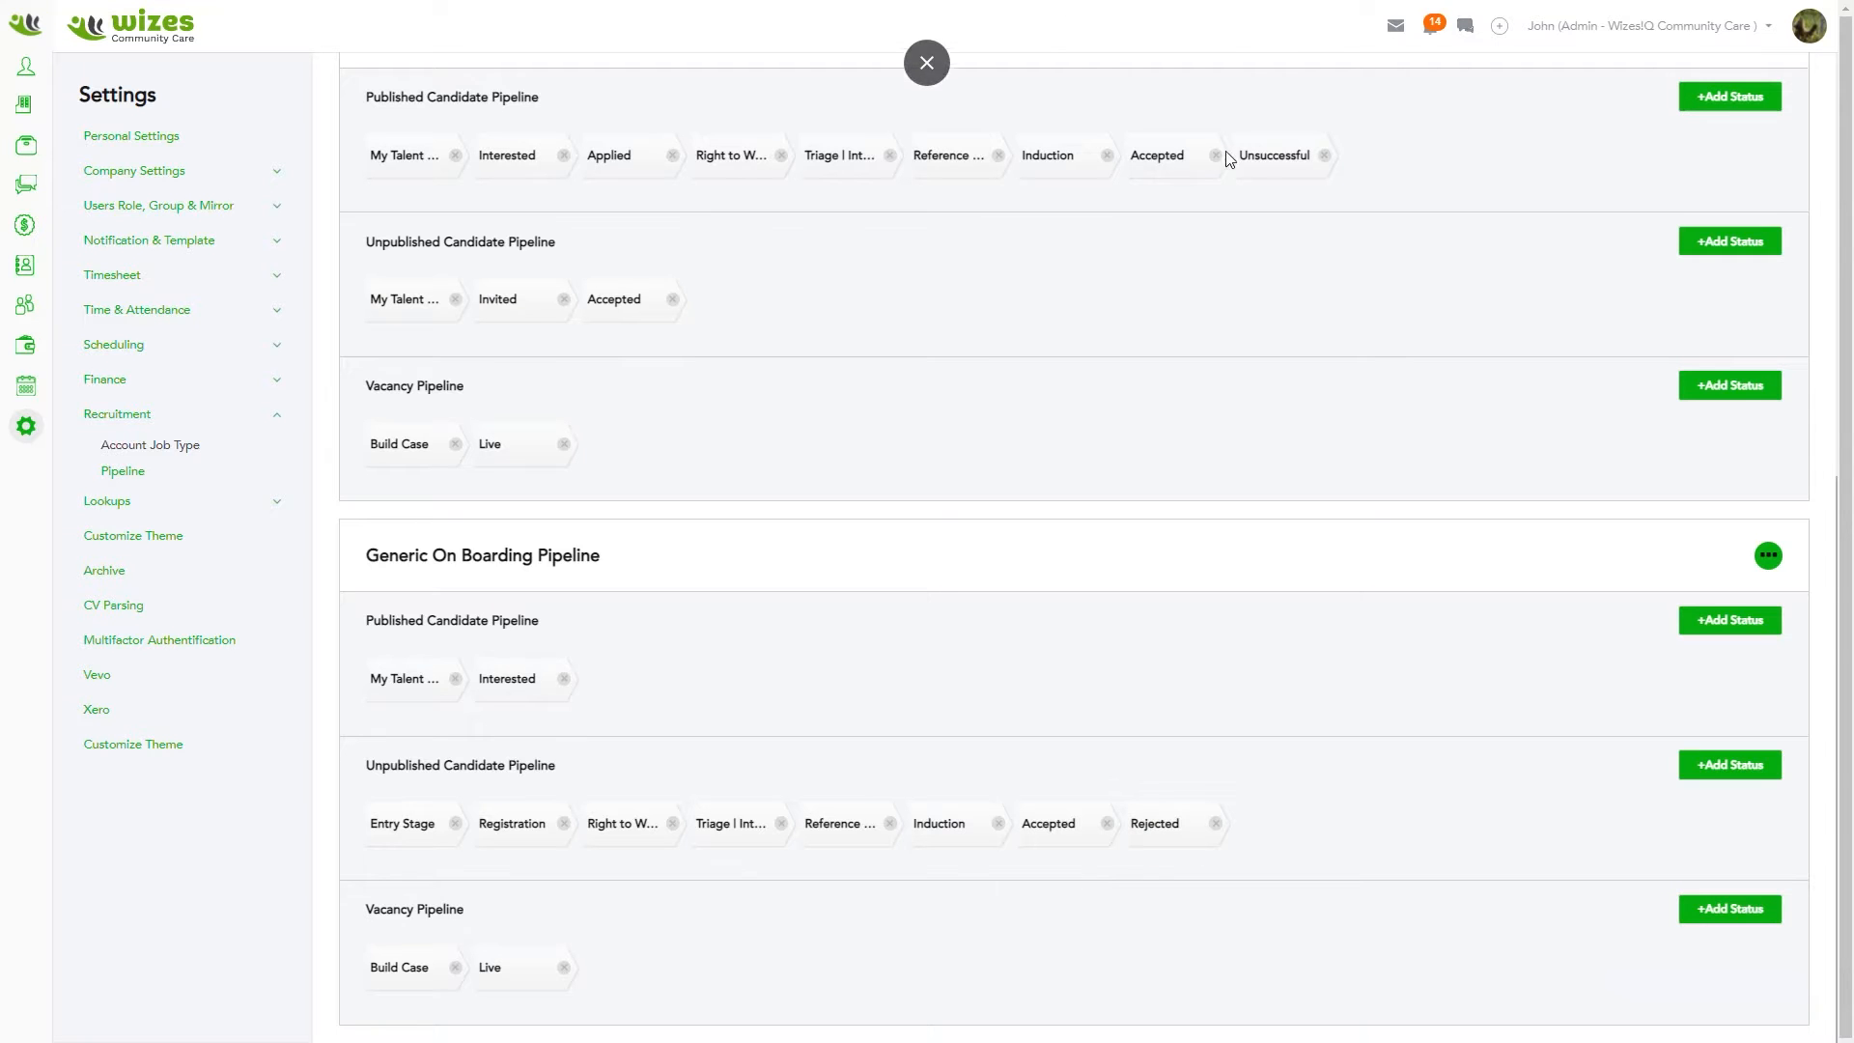
left_click(927, 66)
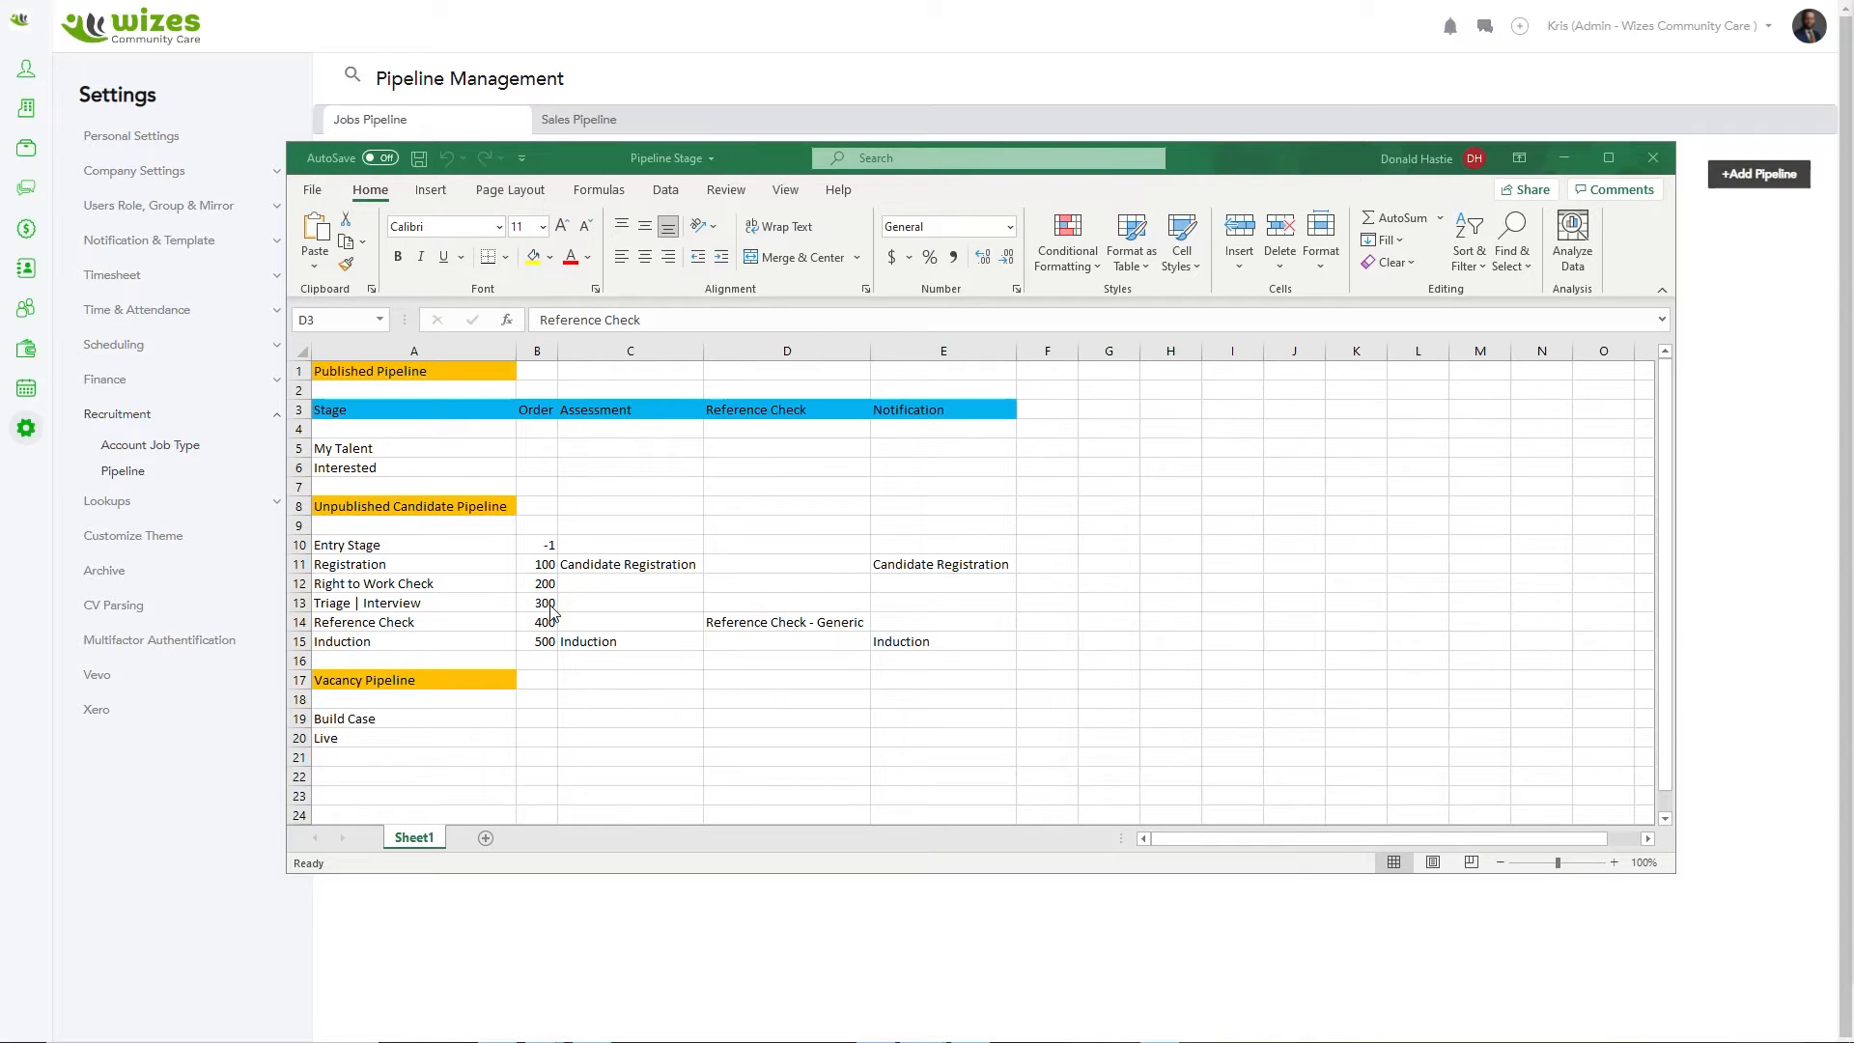
In the Pipeline Stage workbook in Excel, review the unpublished candidate pipeline rows from Entry Stage to Induction.
left_click(299, 545)
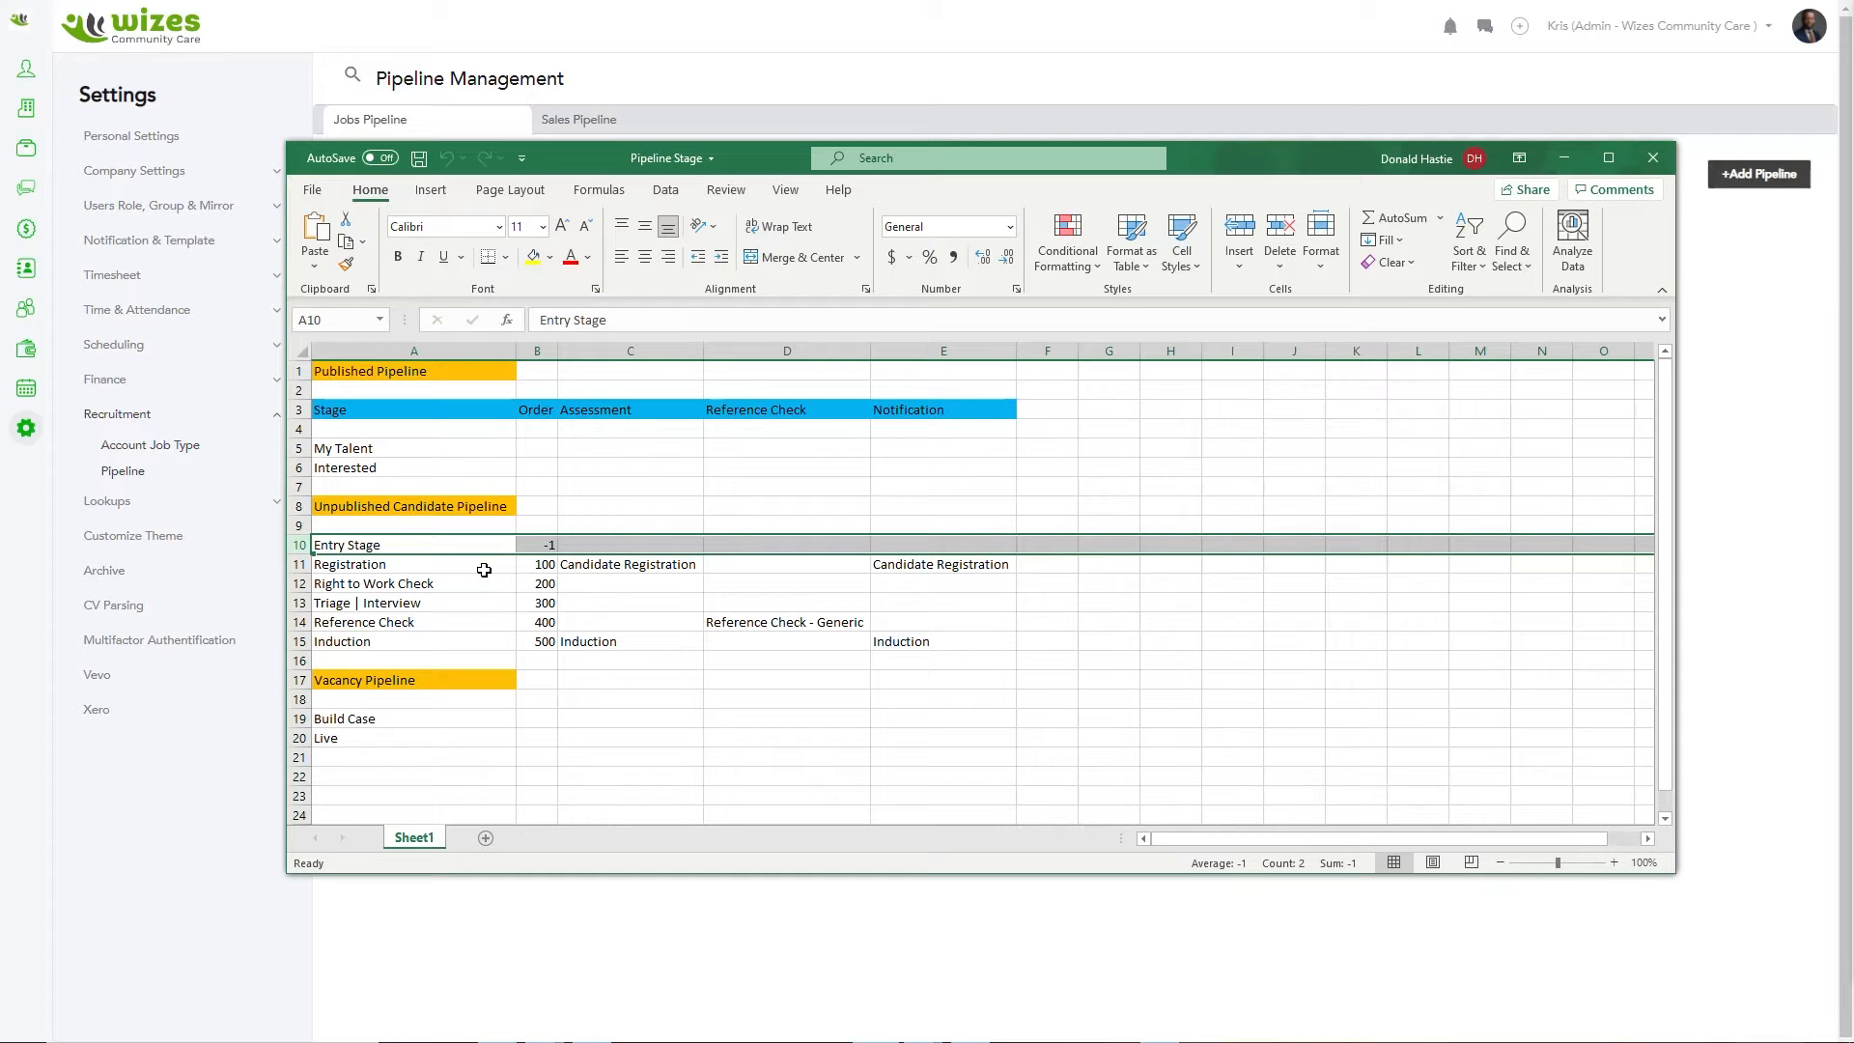
left_click(296, 565)
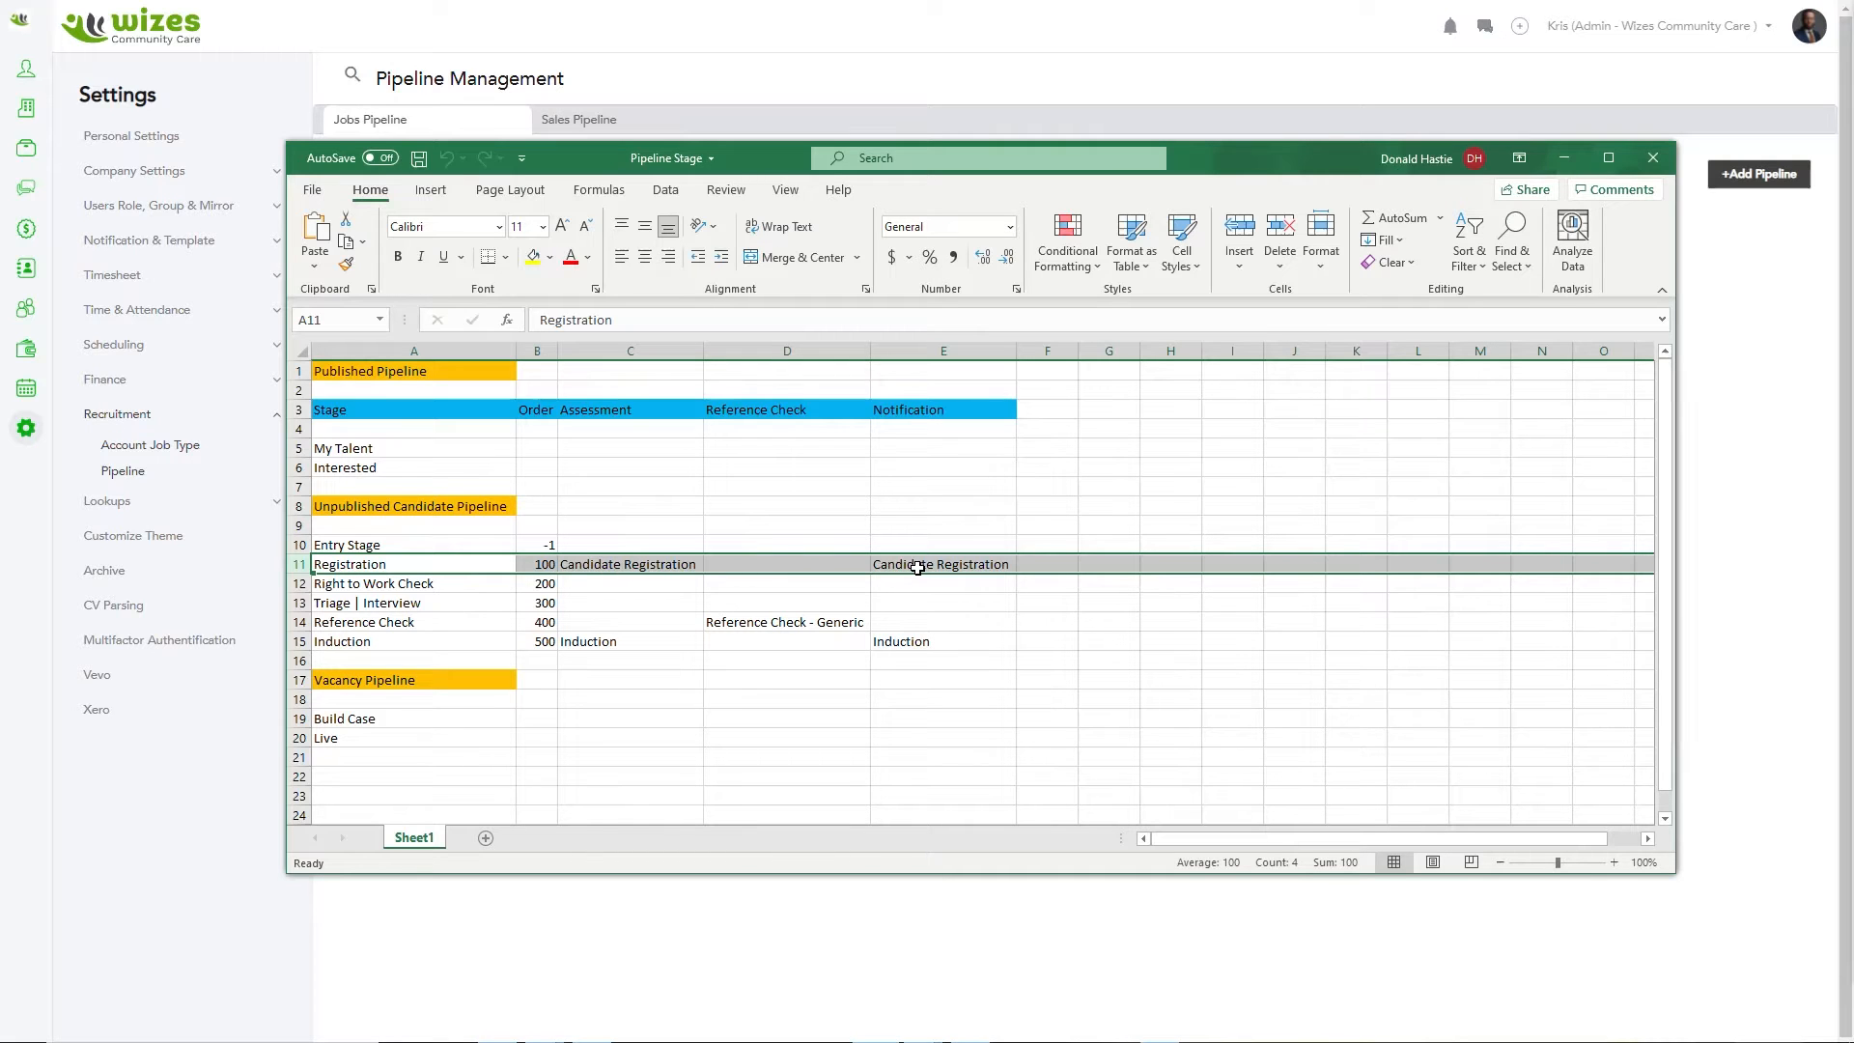
left_click(299, 583)
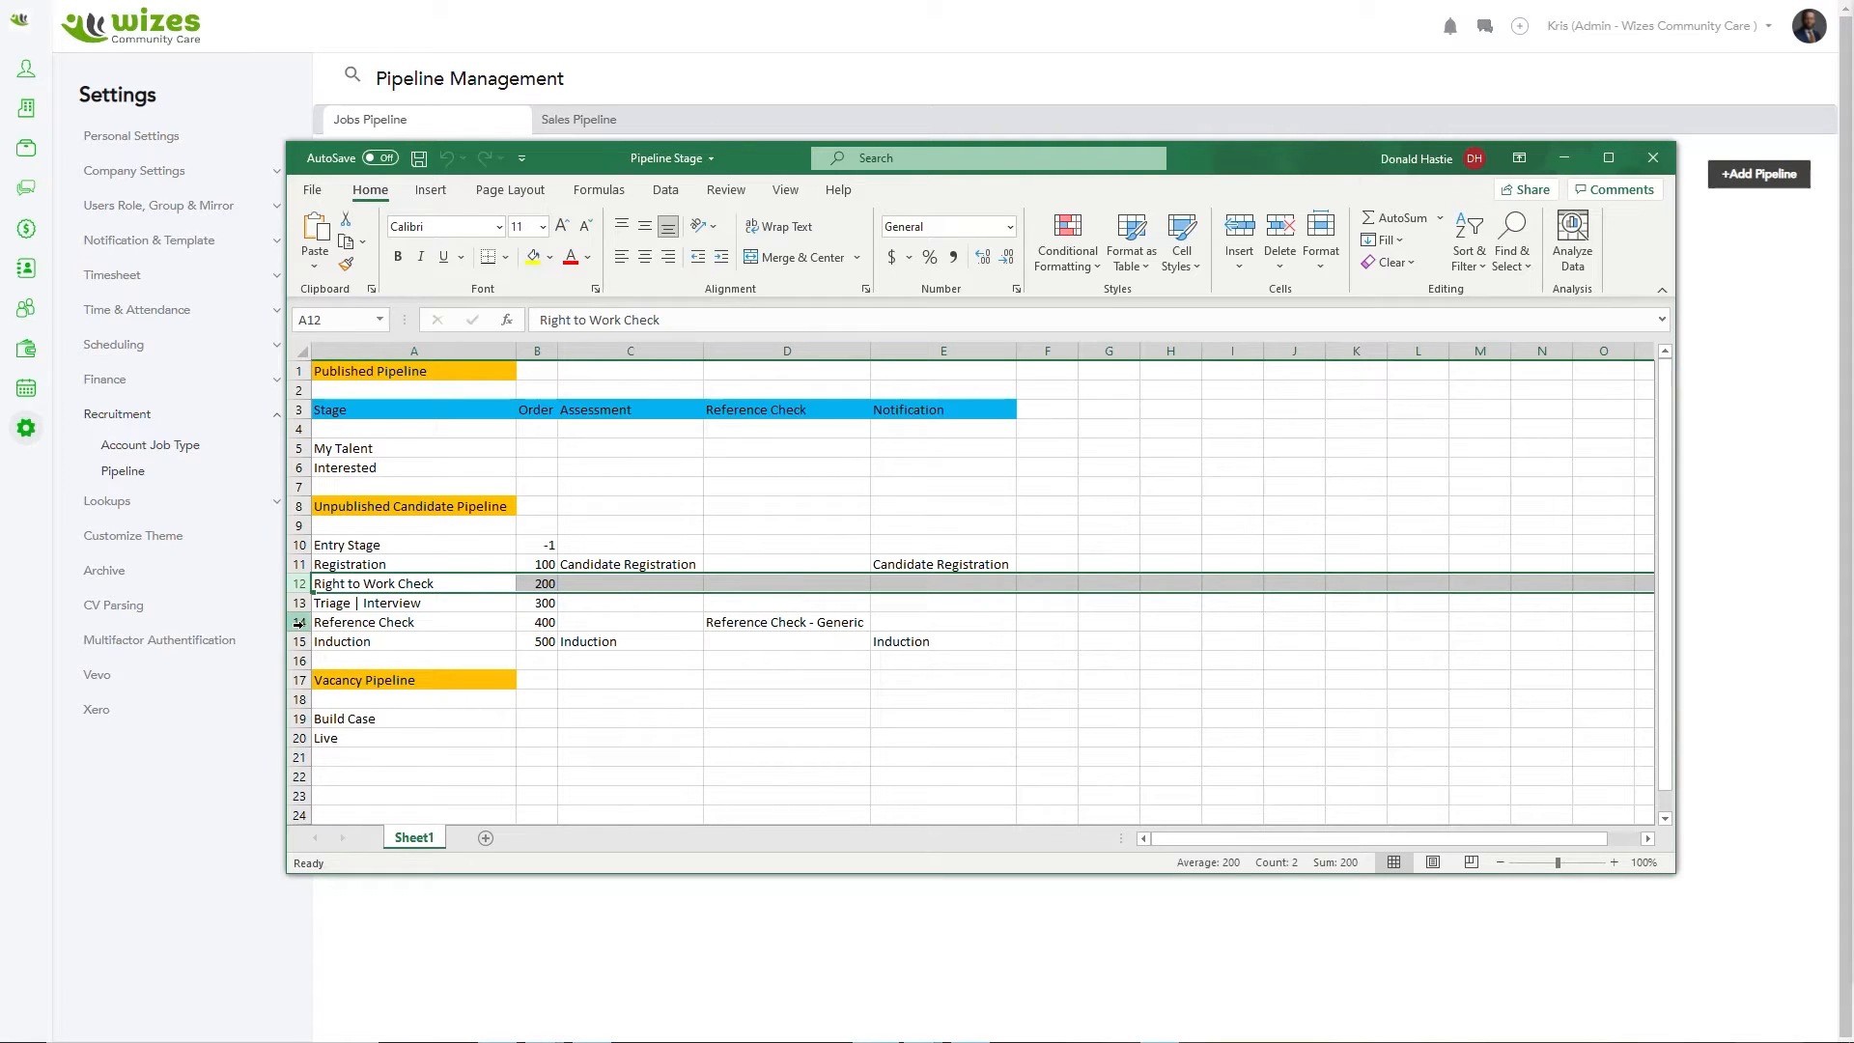
left_click(780, 622)
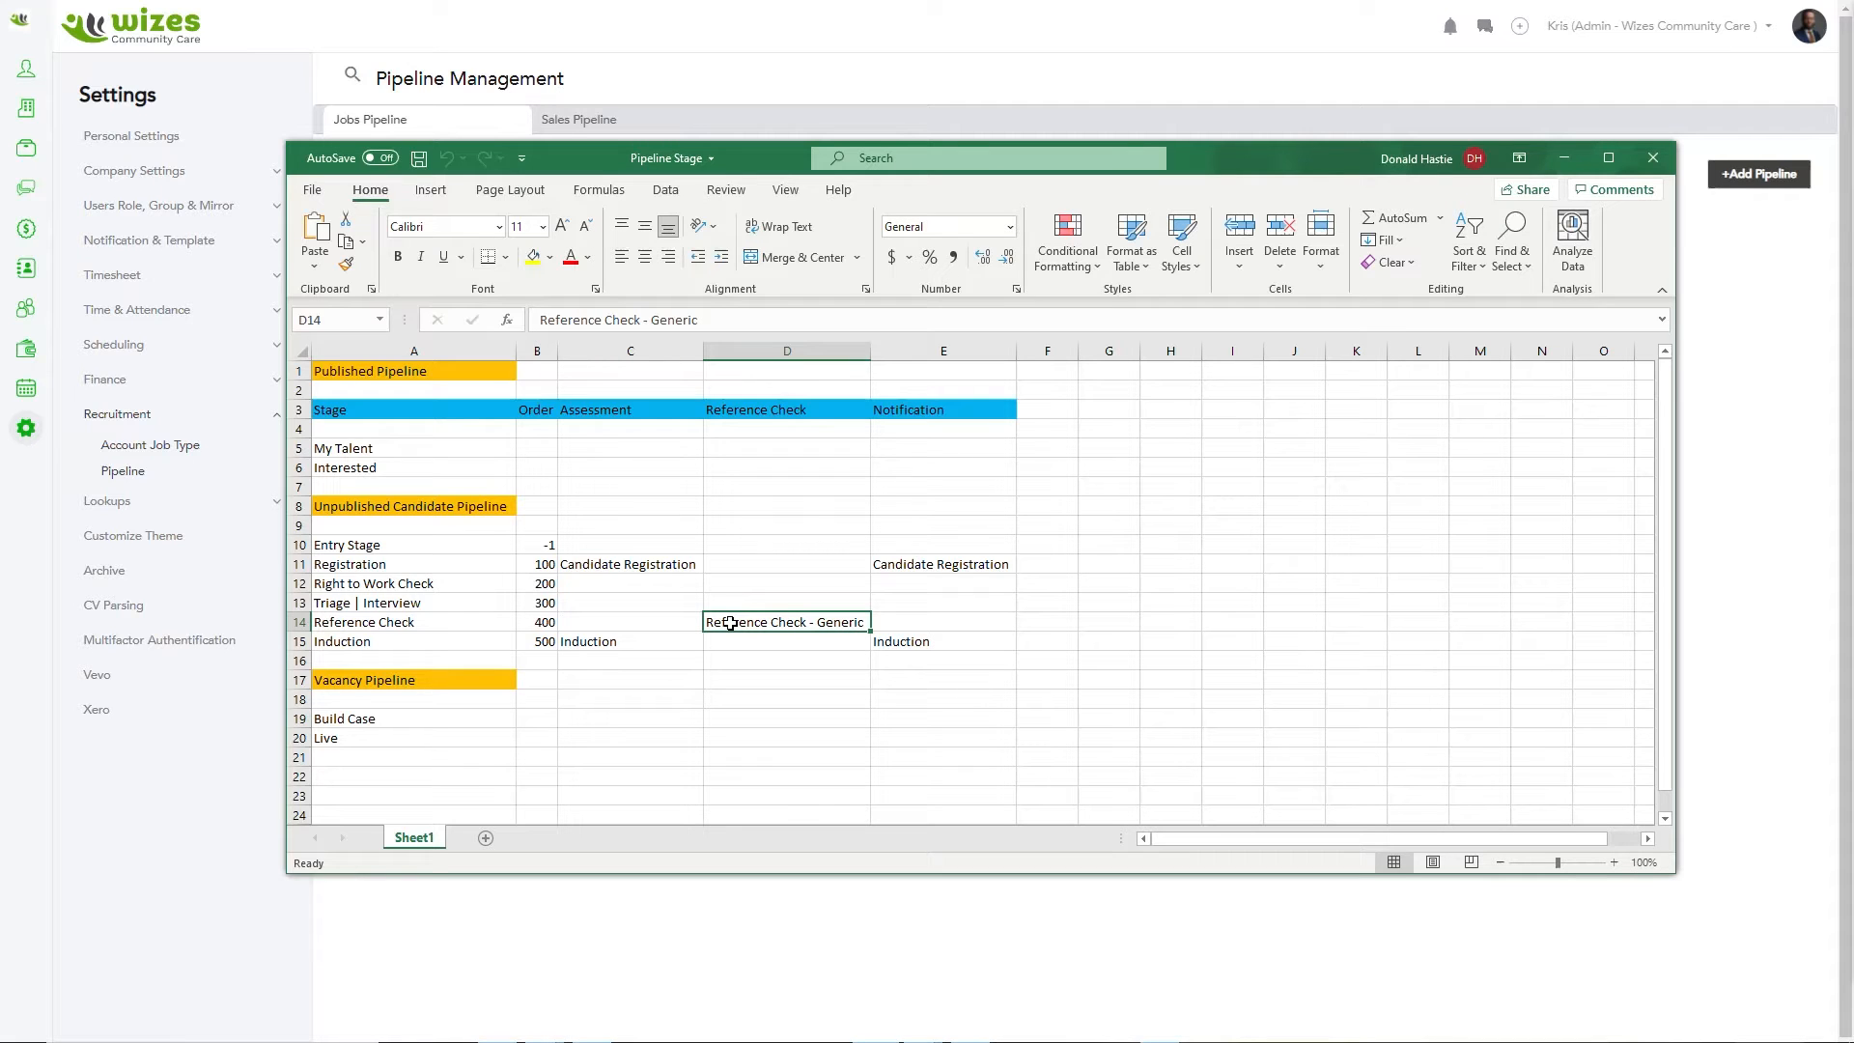
left_click(299, 642)
left_click(591, 643)
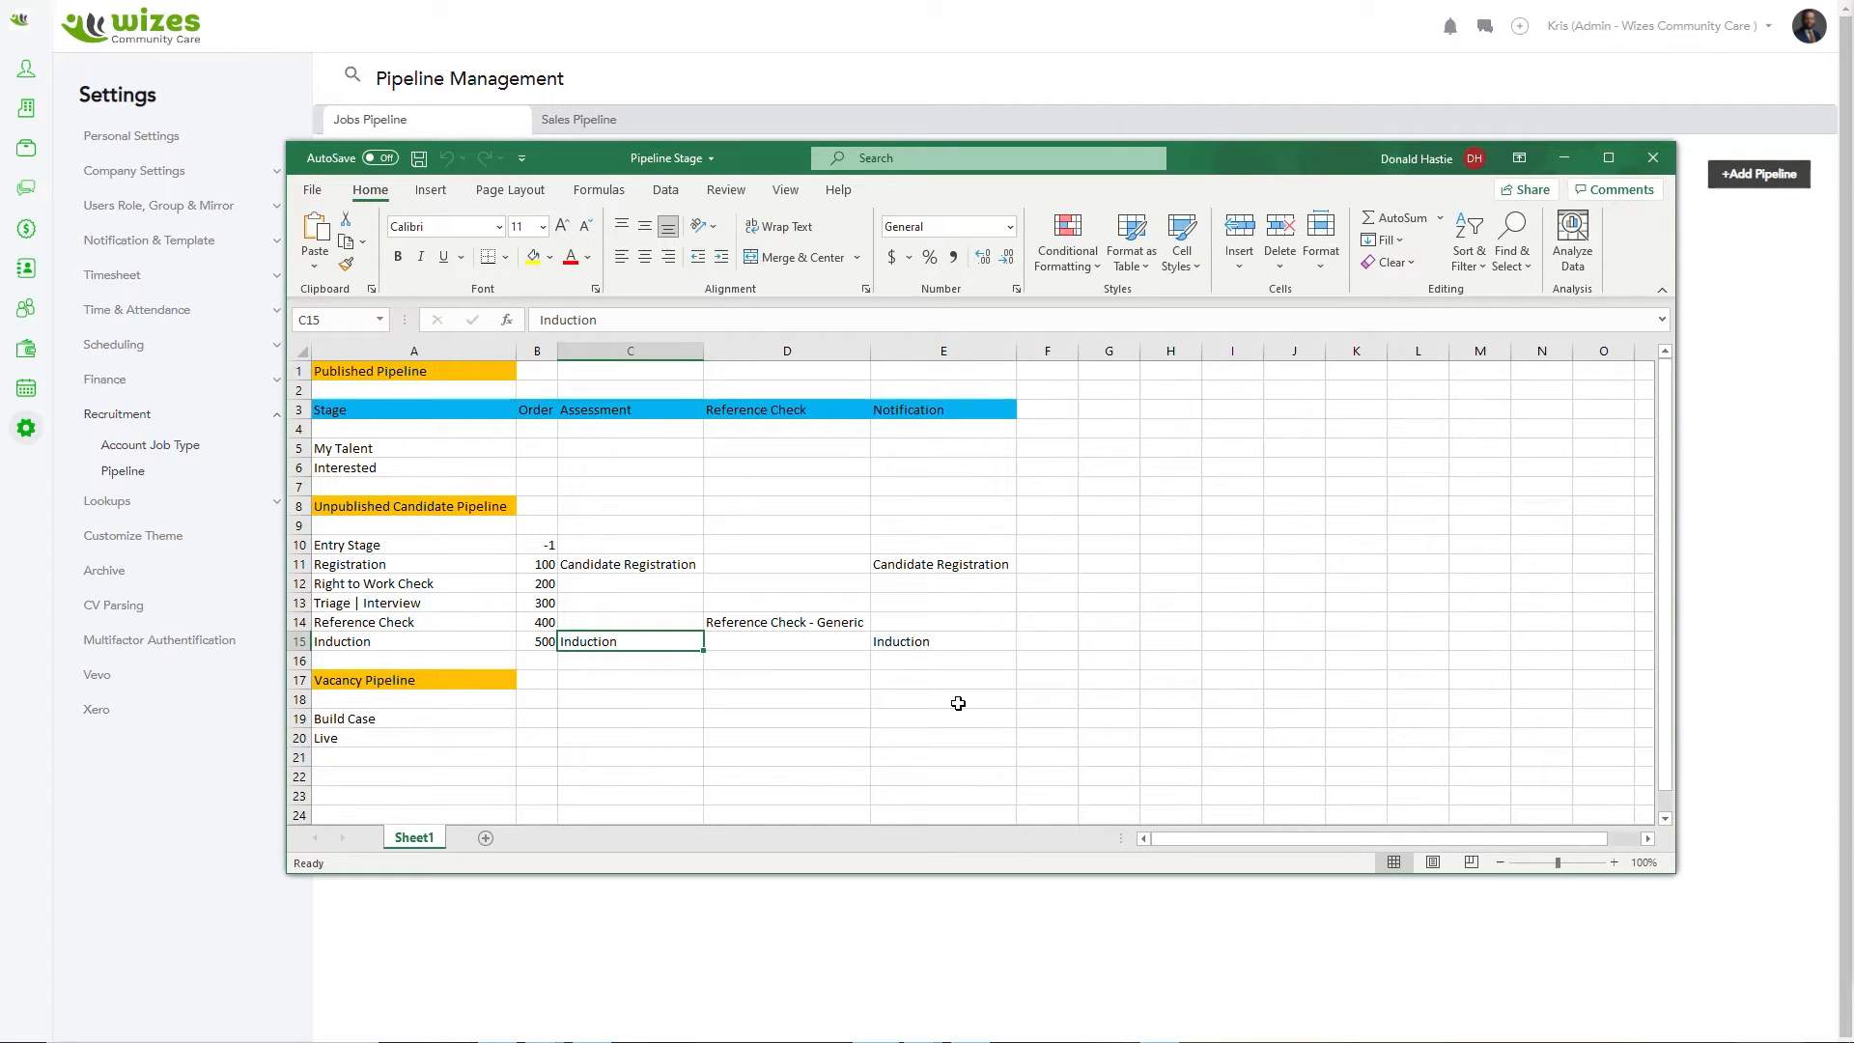
Review the Registration row's assessment and notification entries, and move the Pipeline Stage workbook out of view.
left_click(354, 566)
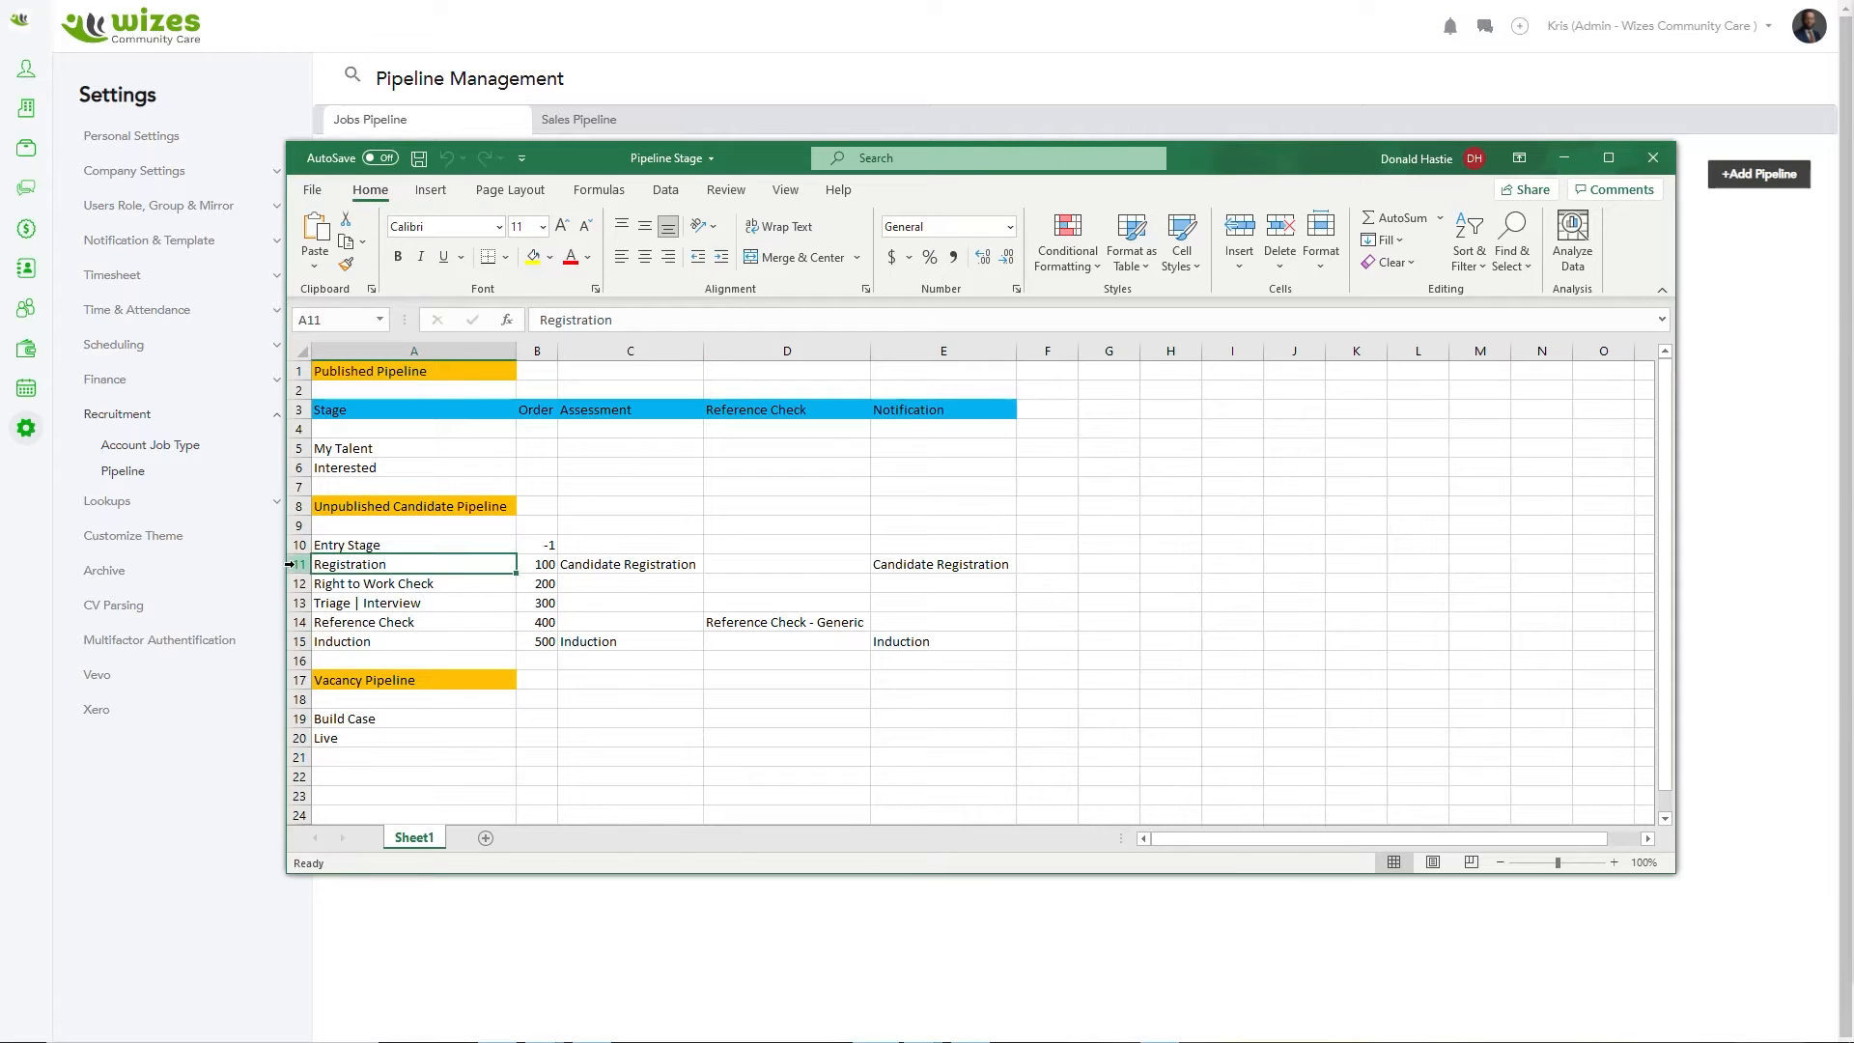
left_click(295, 564)
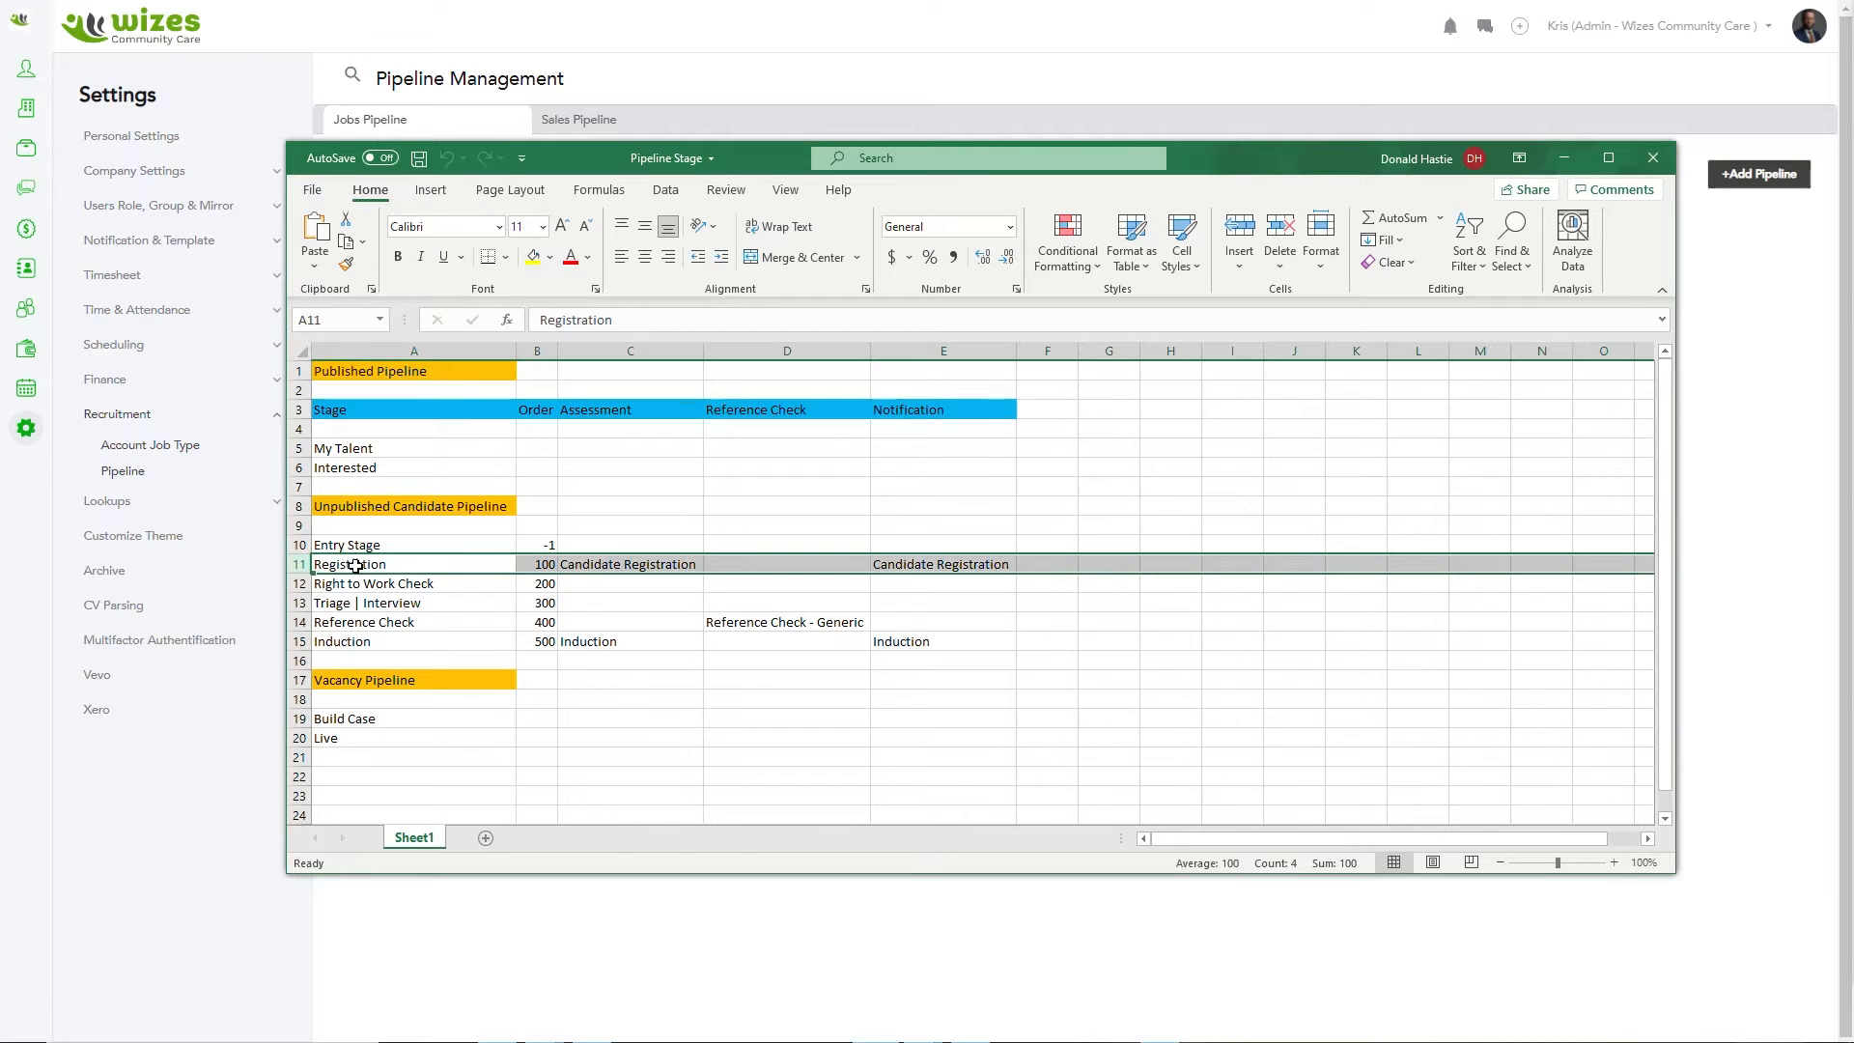
left_click(613, 567)
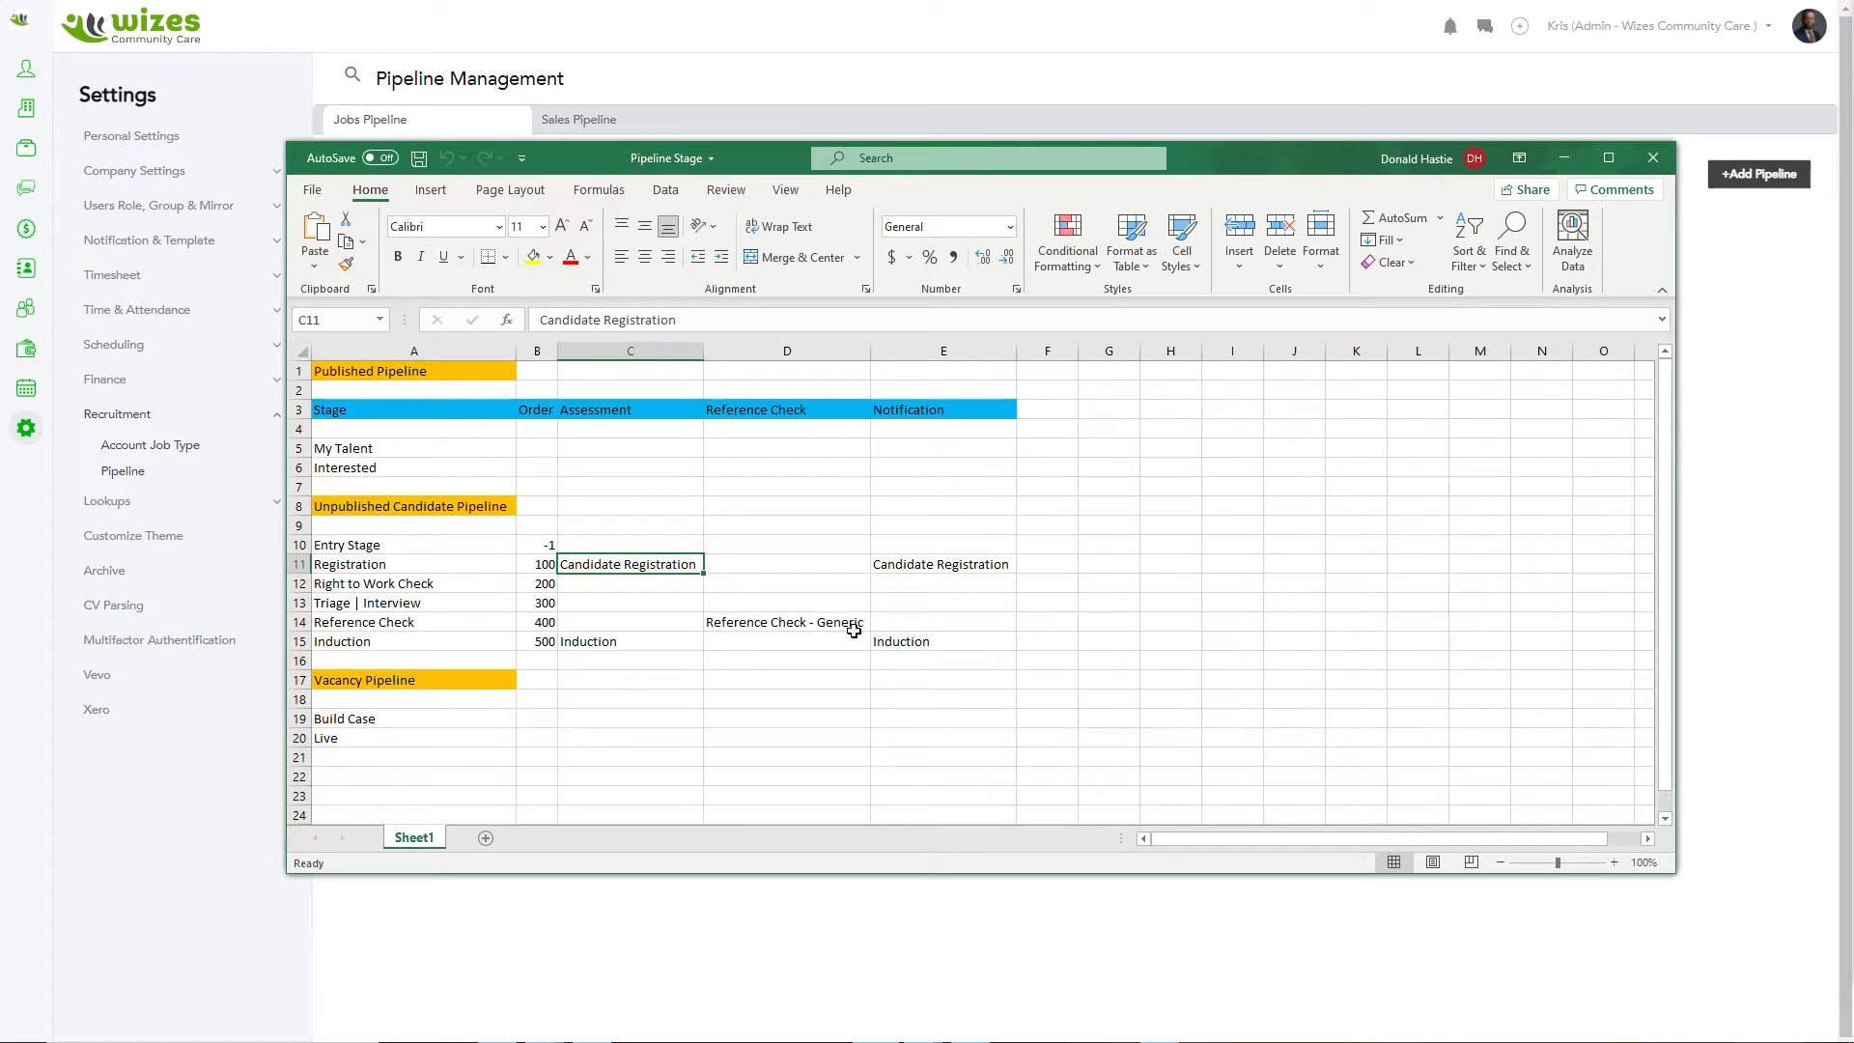
left_click(943, 567)
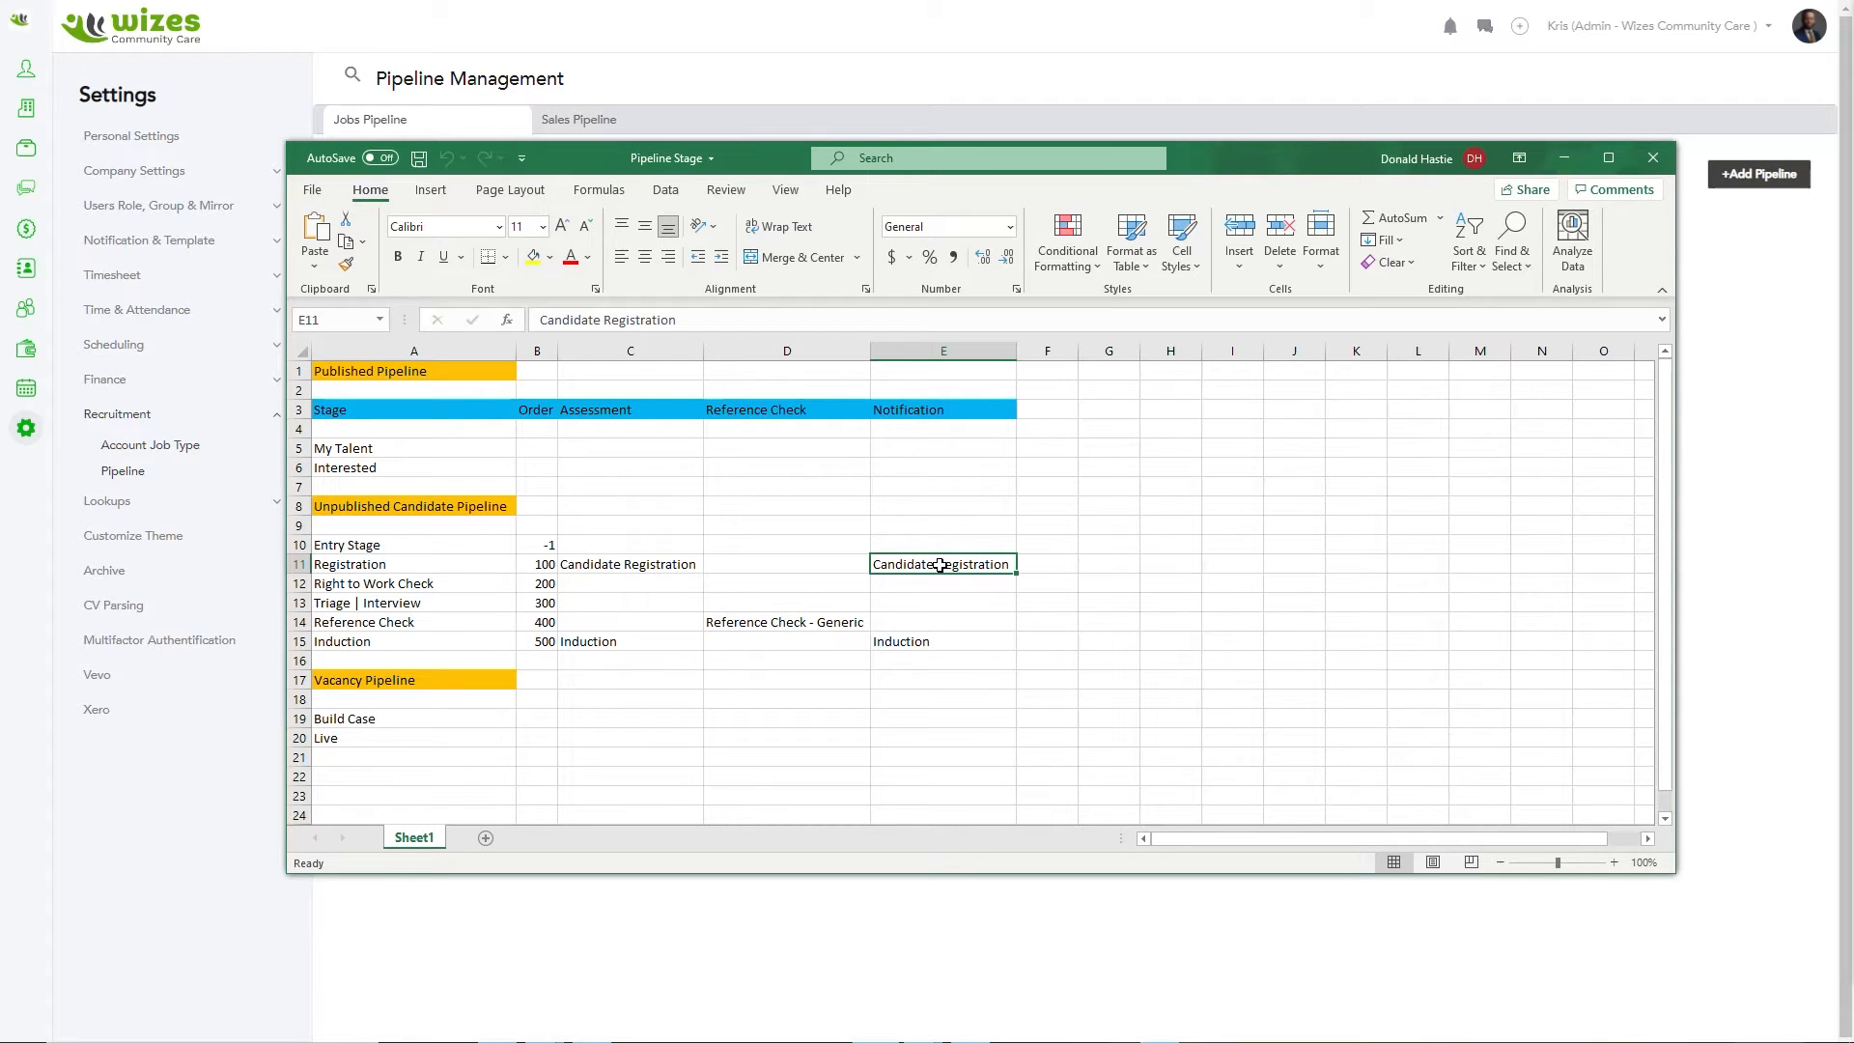
left_click(636, 564)
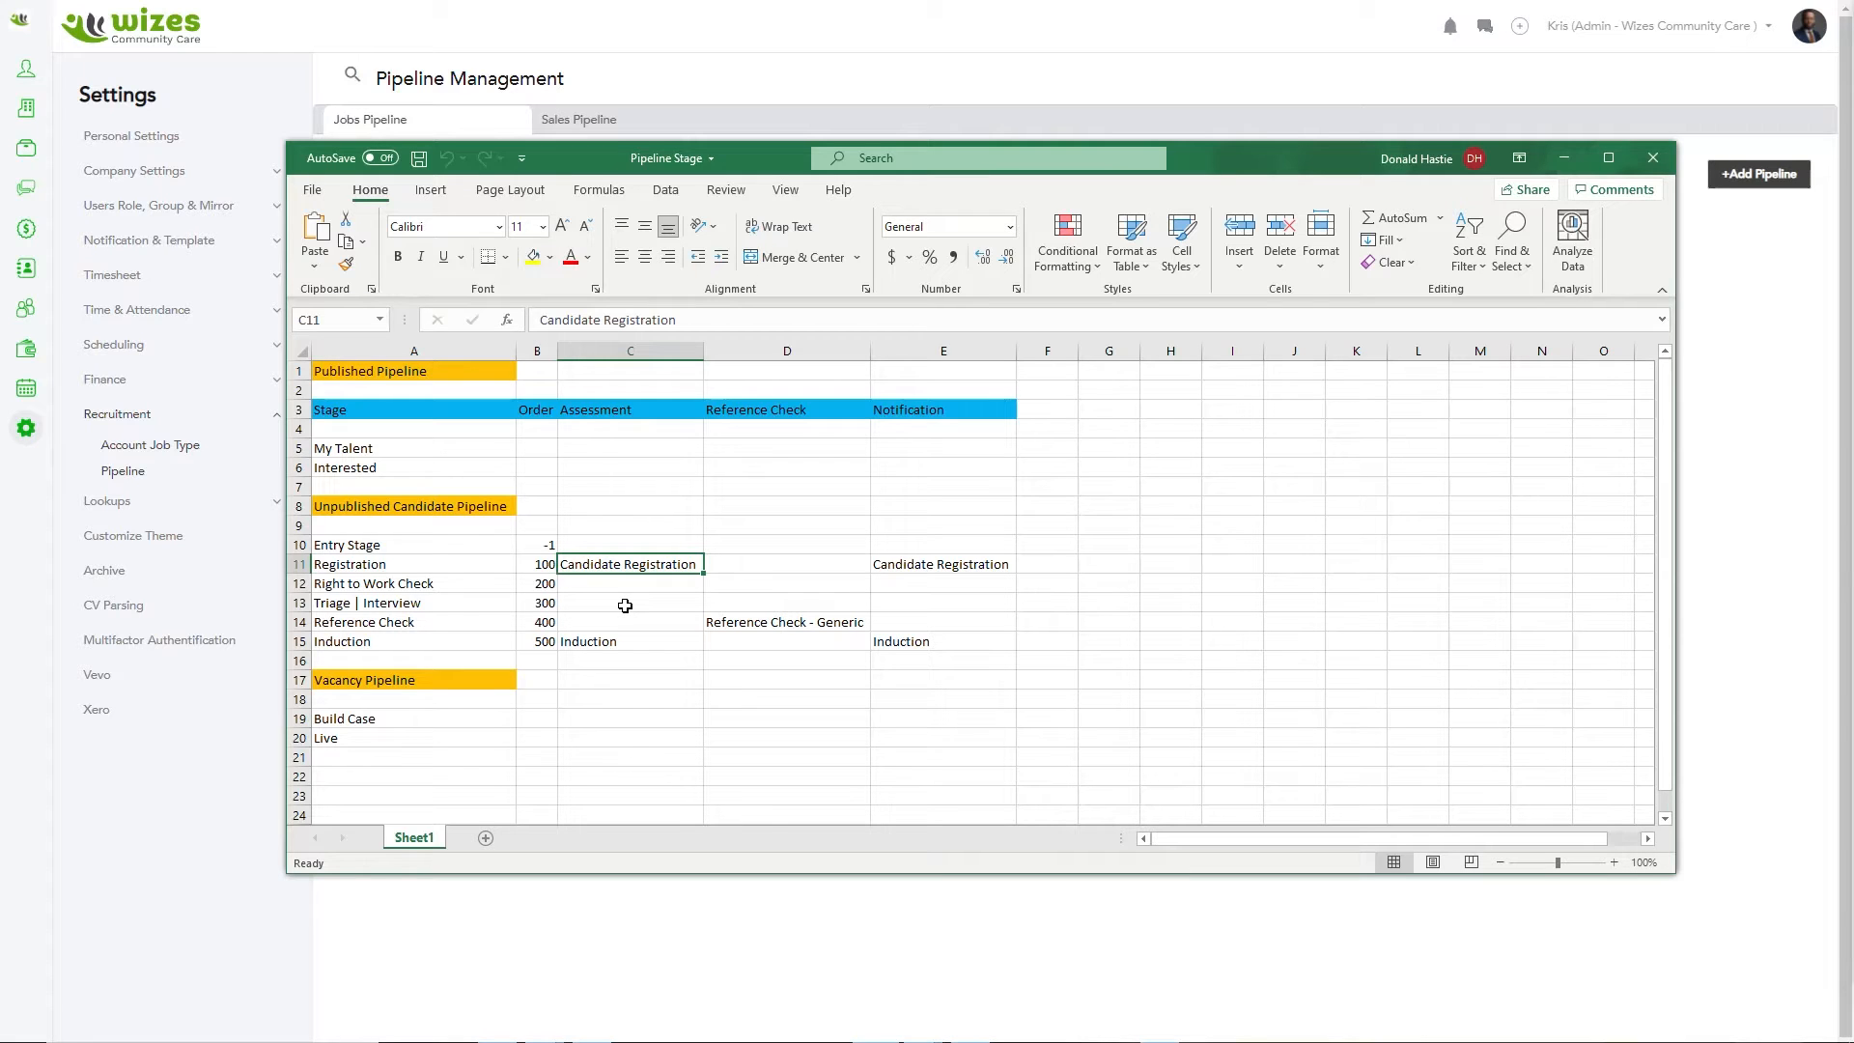
left_click(397, 567)
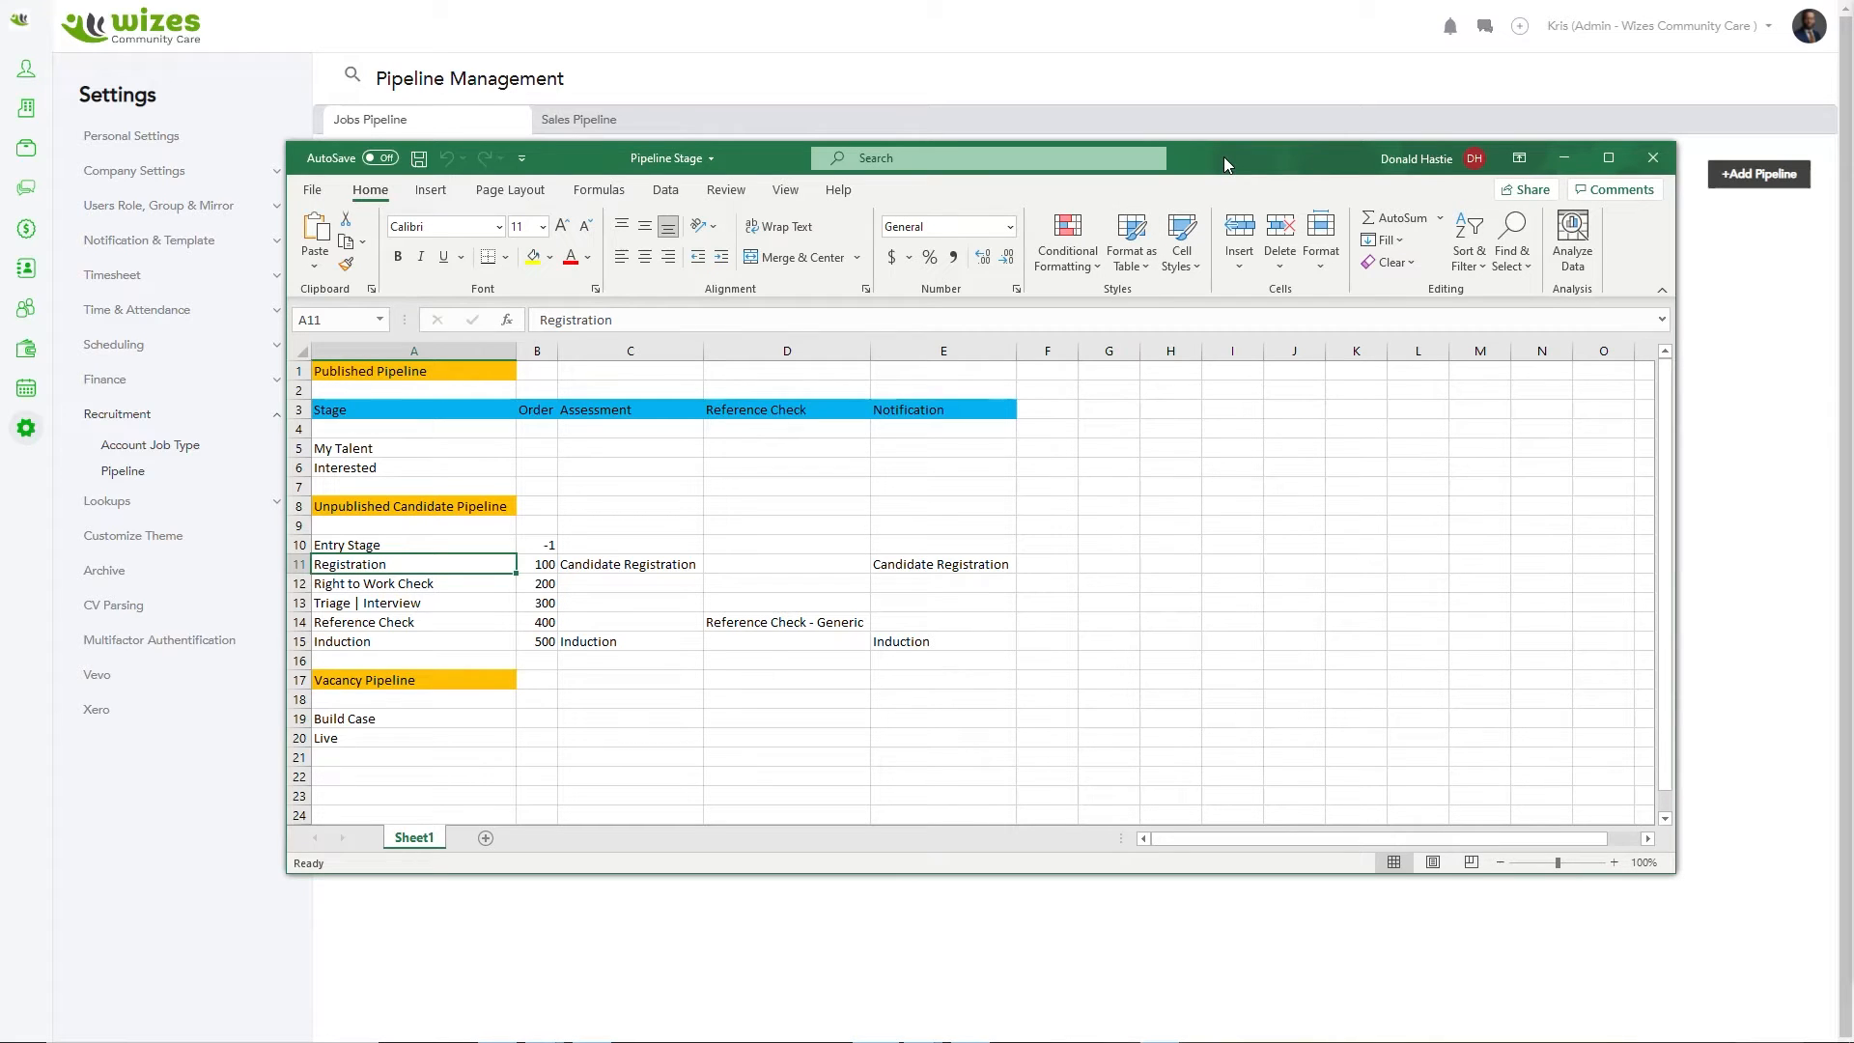
left_click_drag(1224, 157, 0, 237)
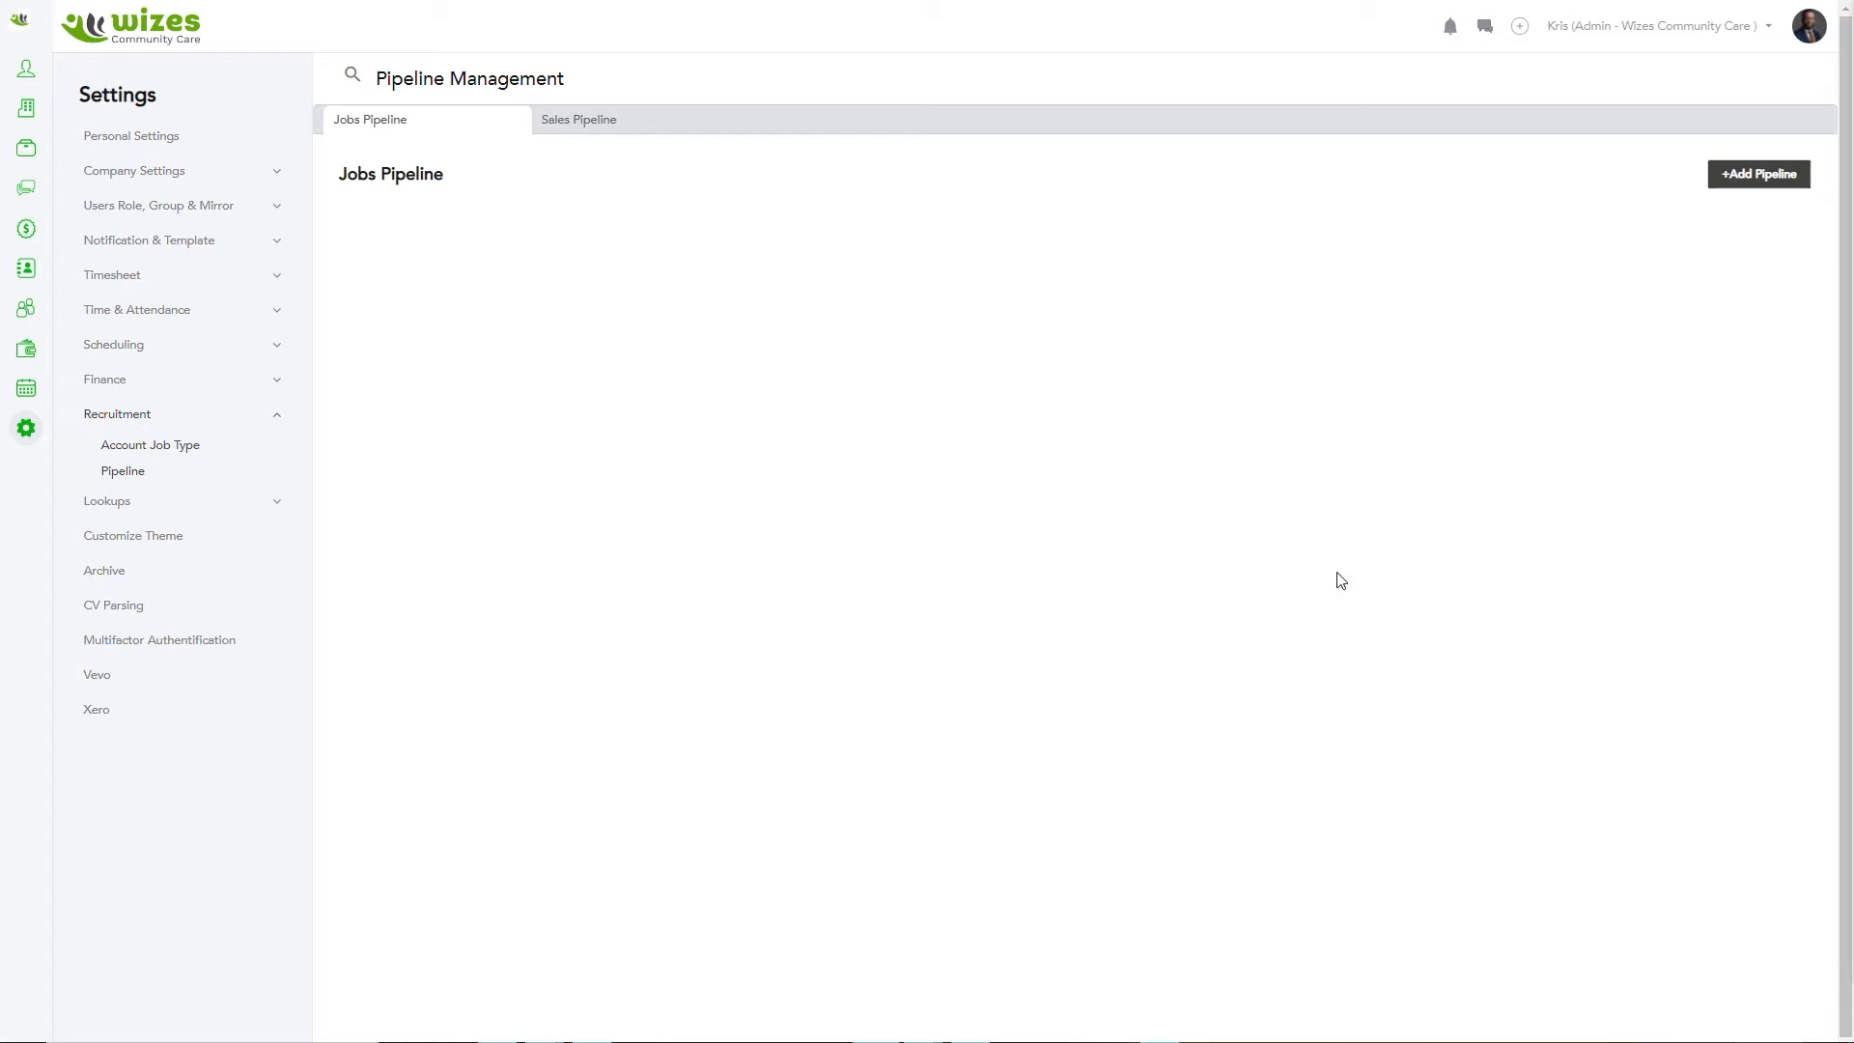
Add a jobs pipeline group named Generic On Boarding without copying details from an existing group.
left_click(1732, 179)
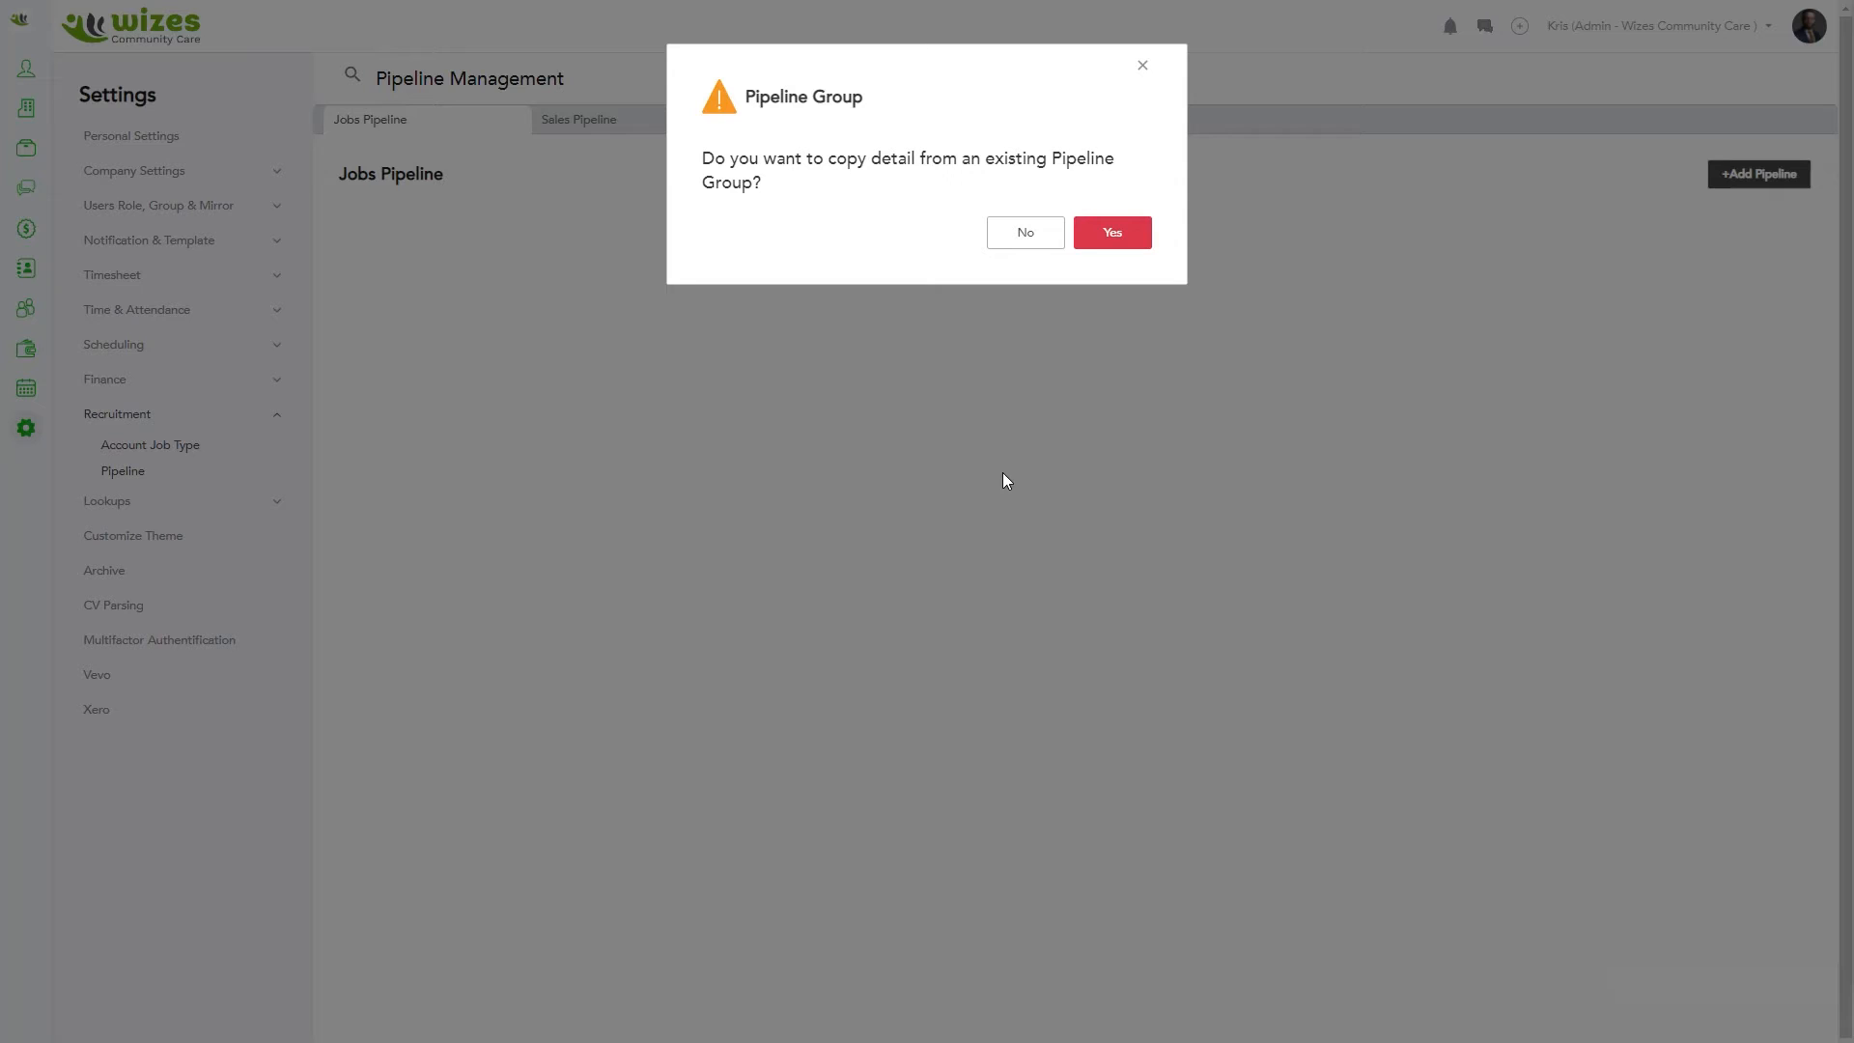
left_click(1018, 241)
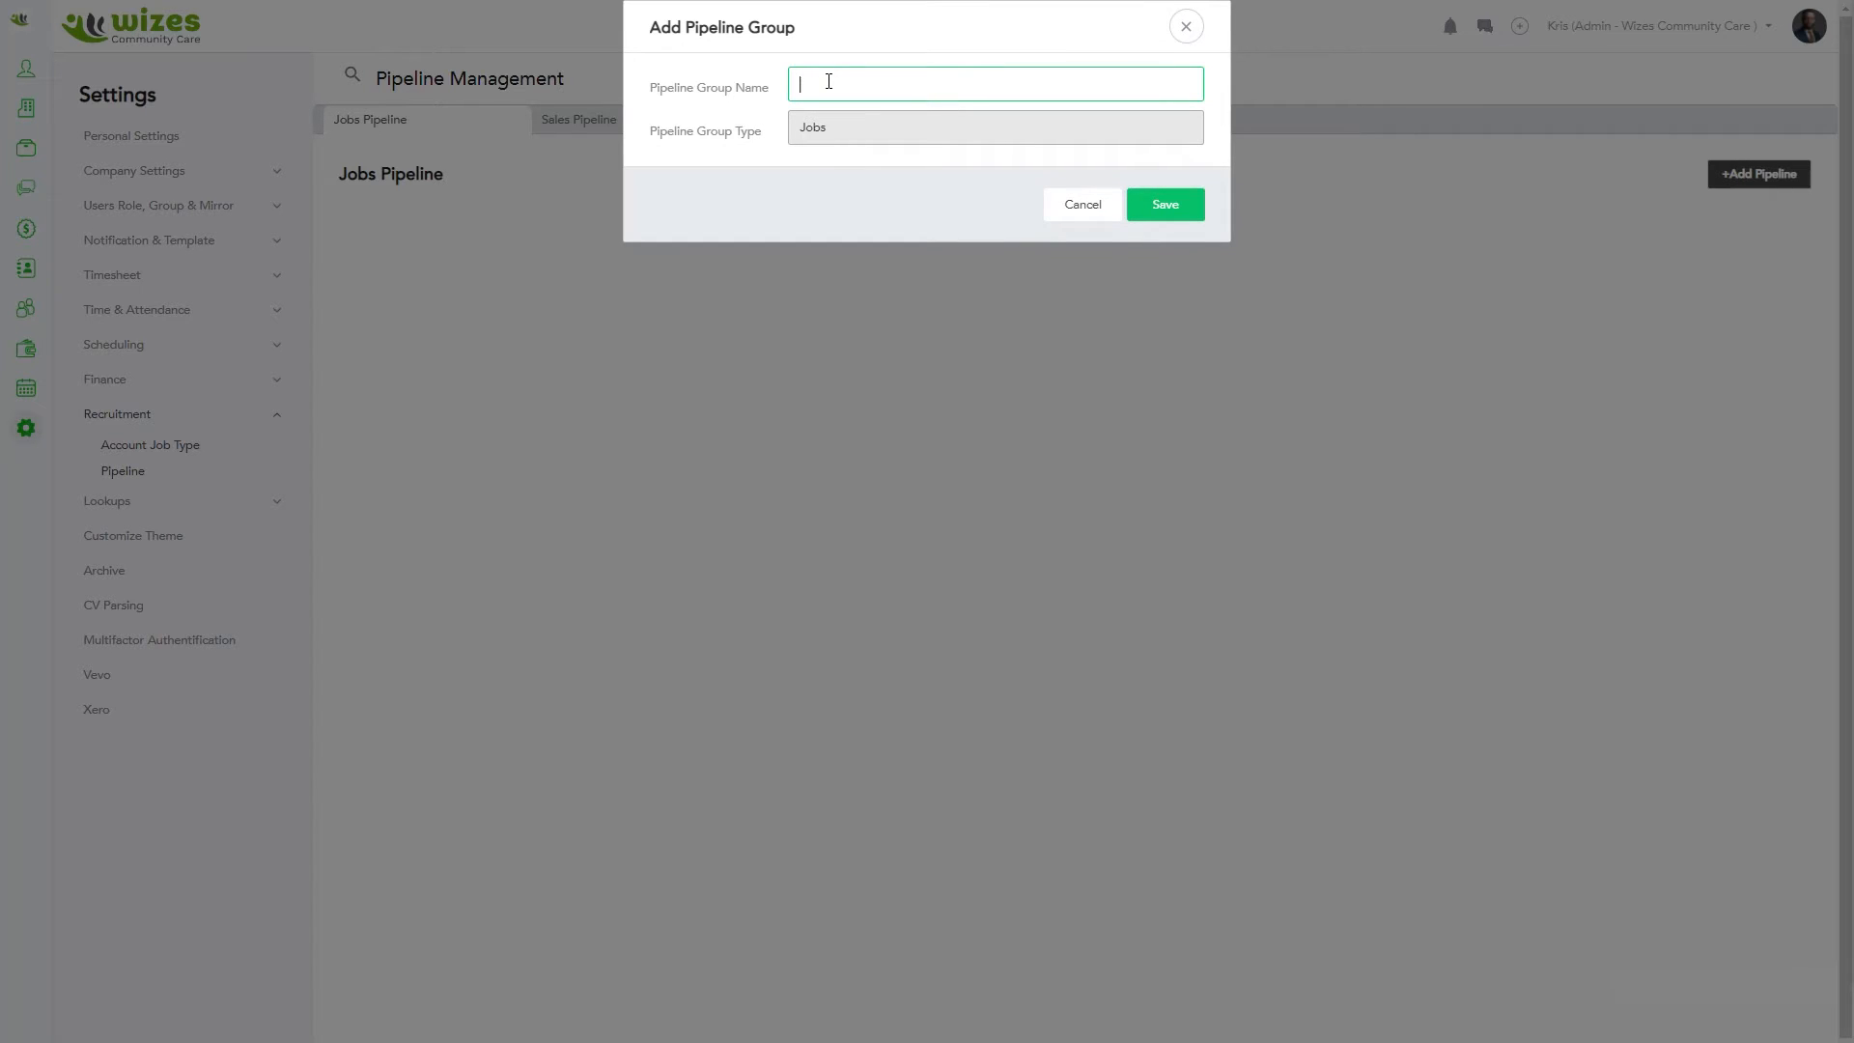
type("HRL")
key("BackSpace")
key("BackSpace")
key("BackSpace")
type("Generic On Boarding")
left_click(1165, 206)
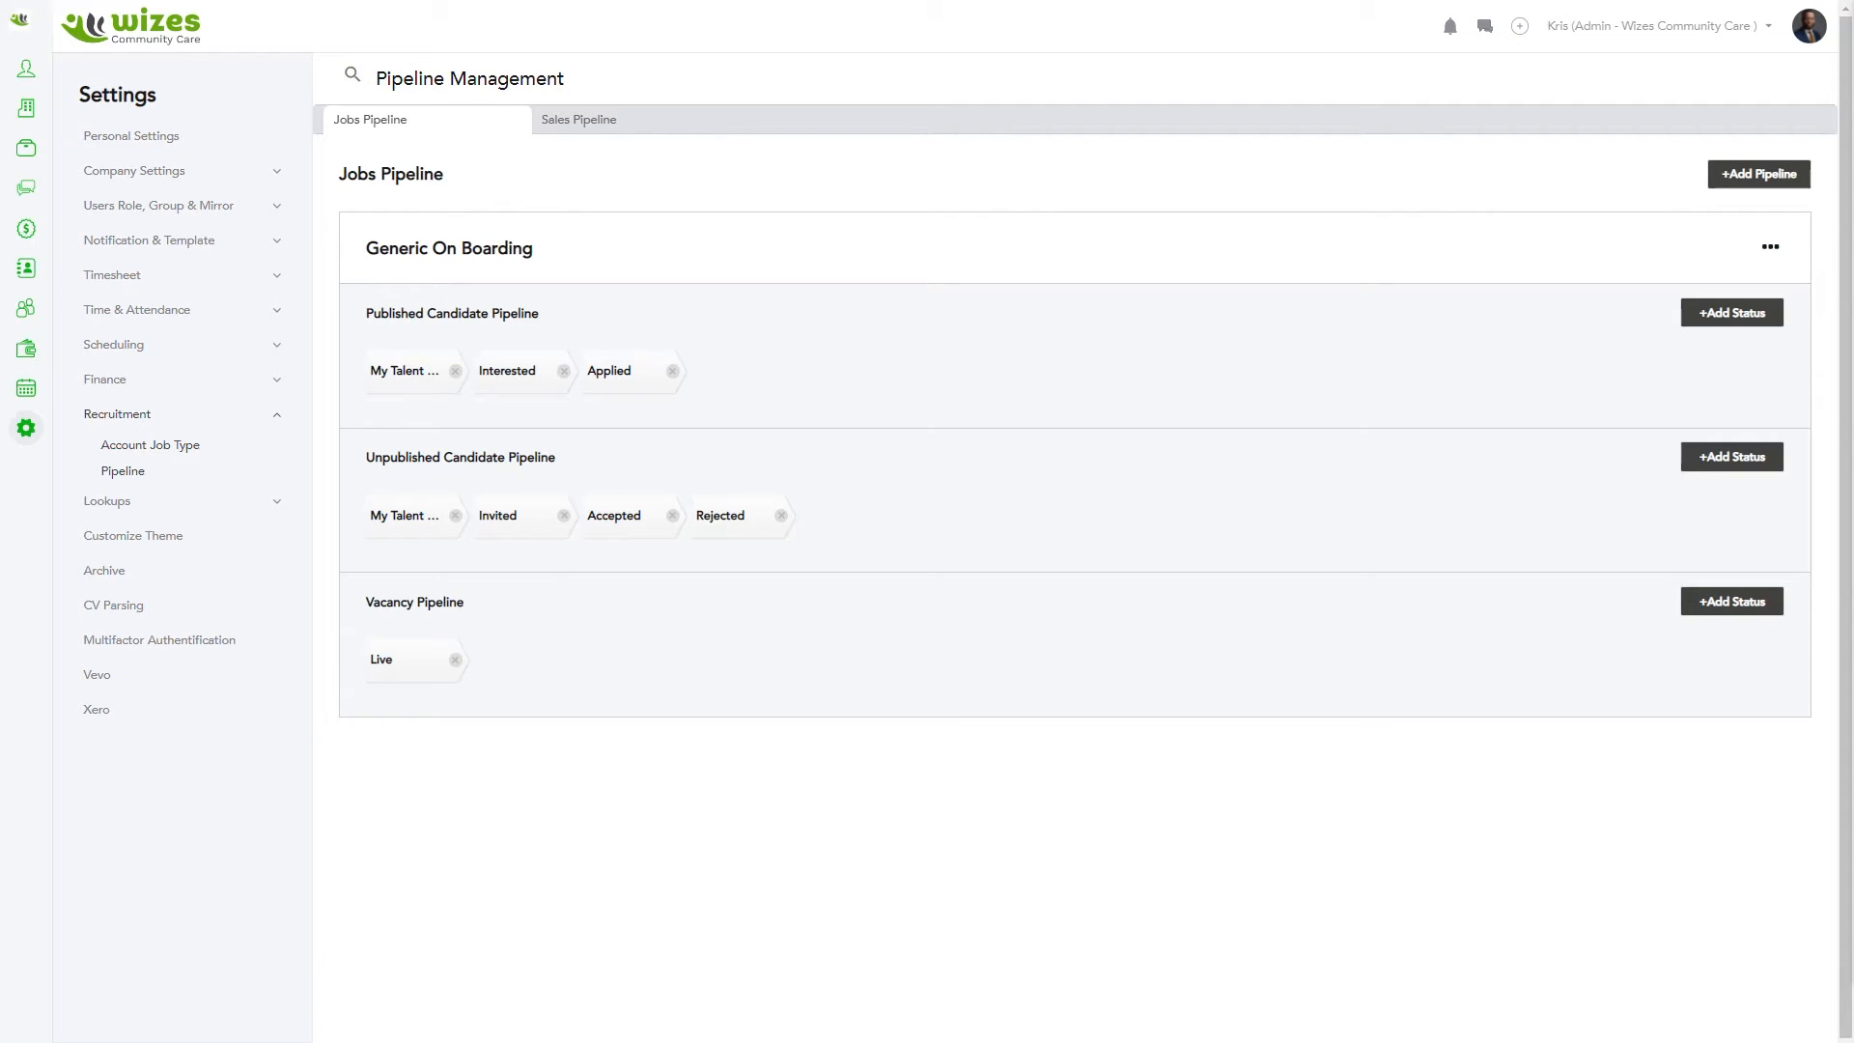
Remove the Applied stage from Generic On Boarding's published candidate pipeline, consulting the Pipeline Stage workbook, and return the browser to full screen without the workbook.
left_click_drag(0, 299, 1820, 141)
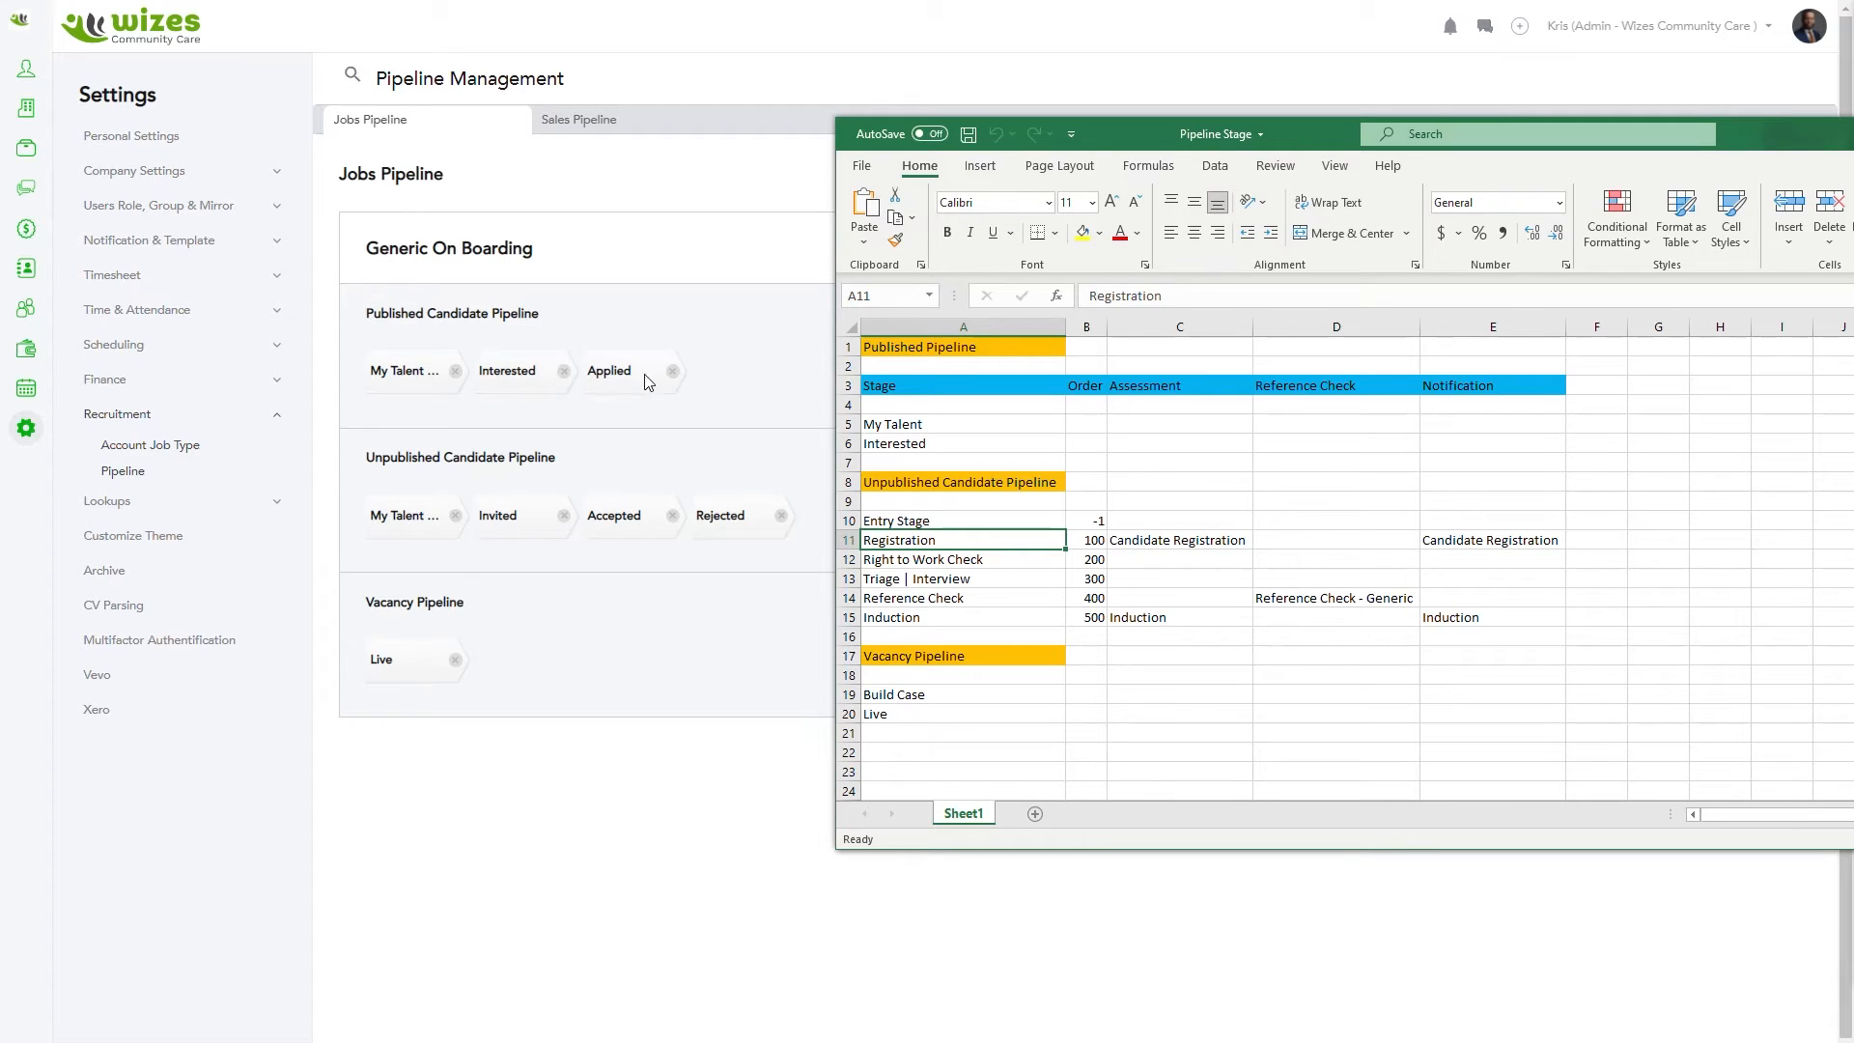
left_click(673, 372)
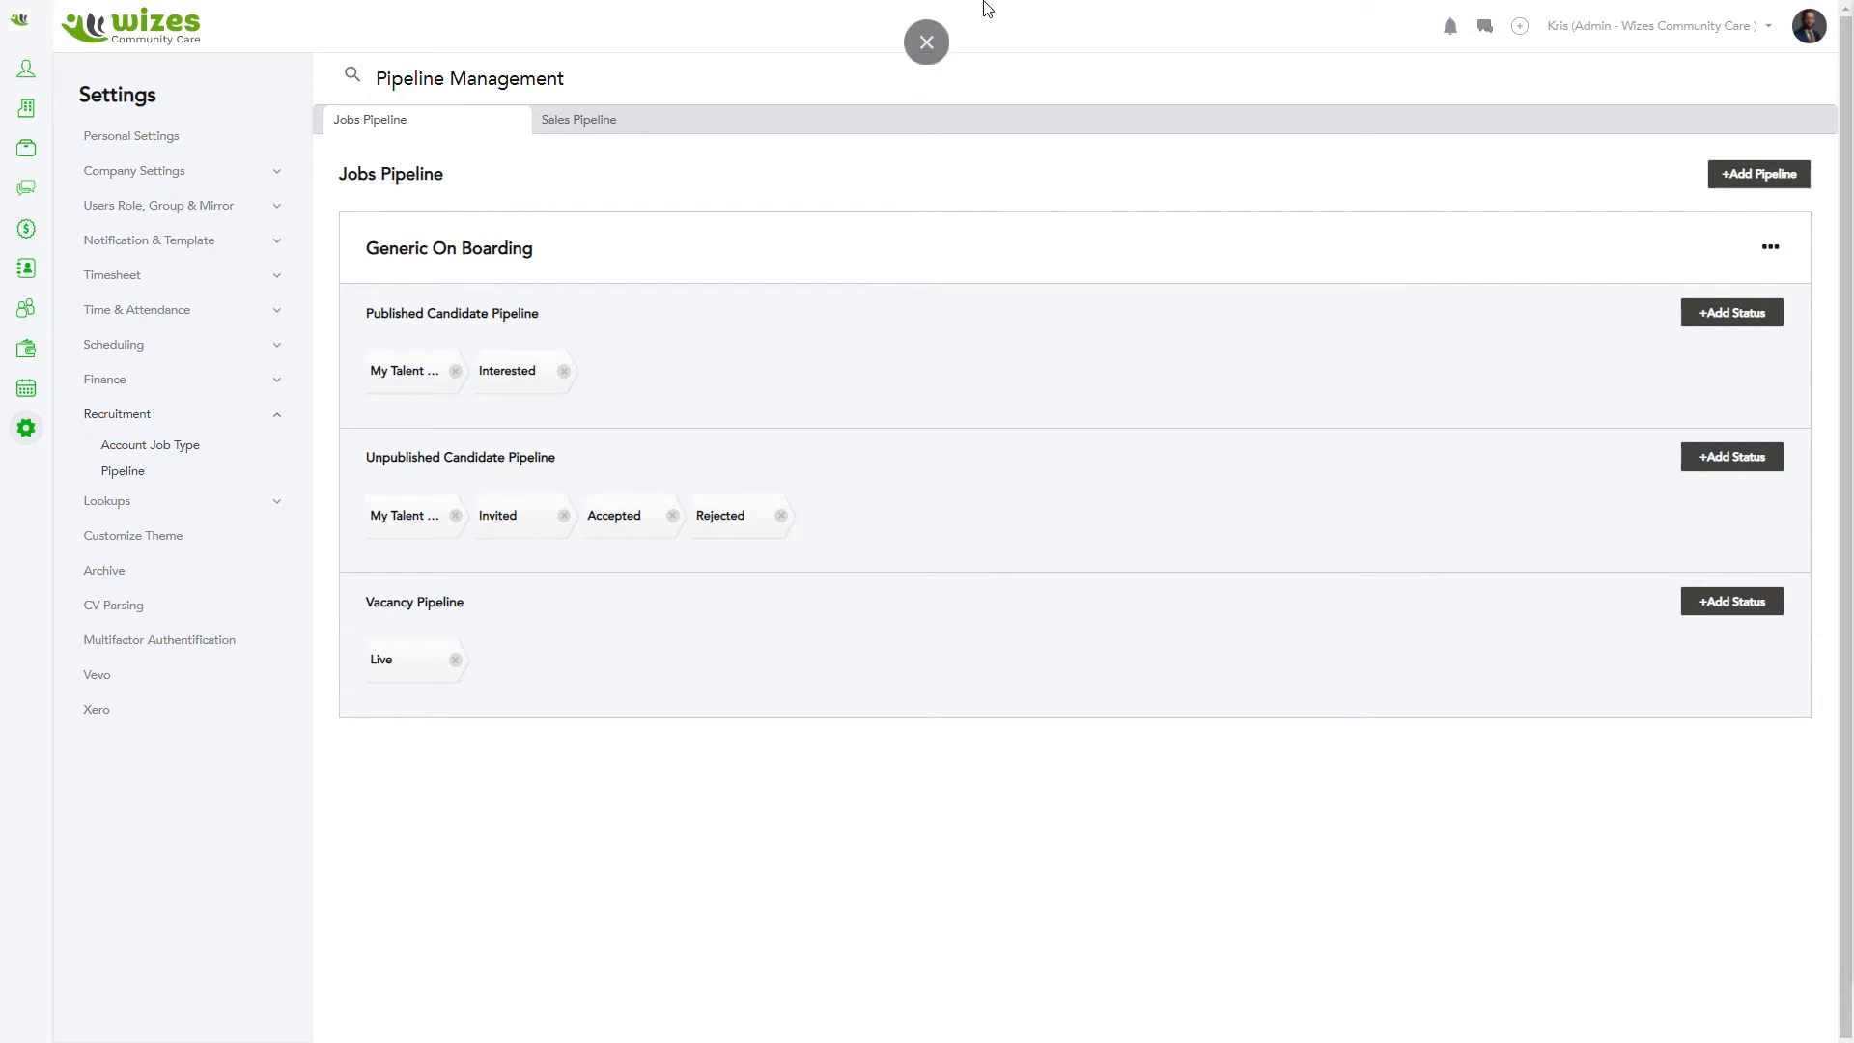
left_click(927, 53)
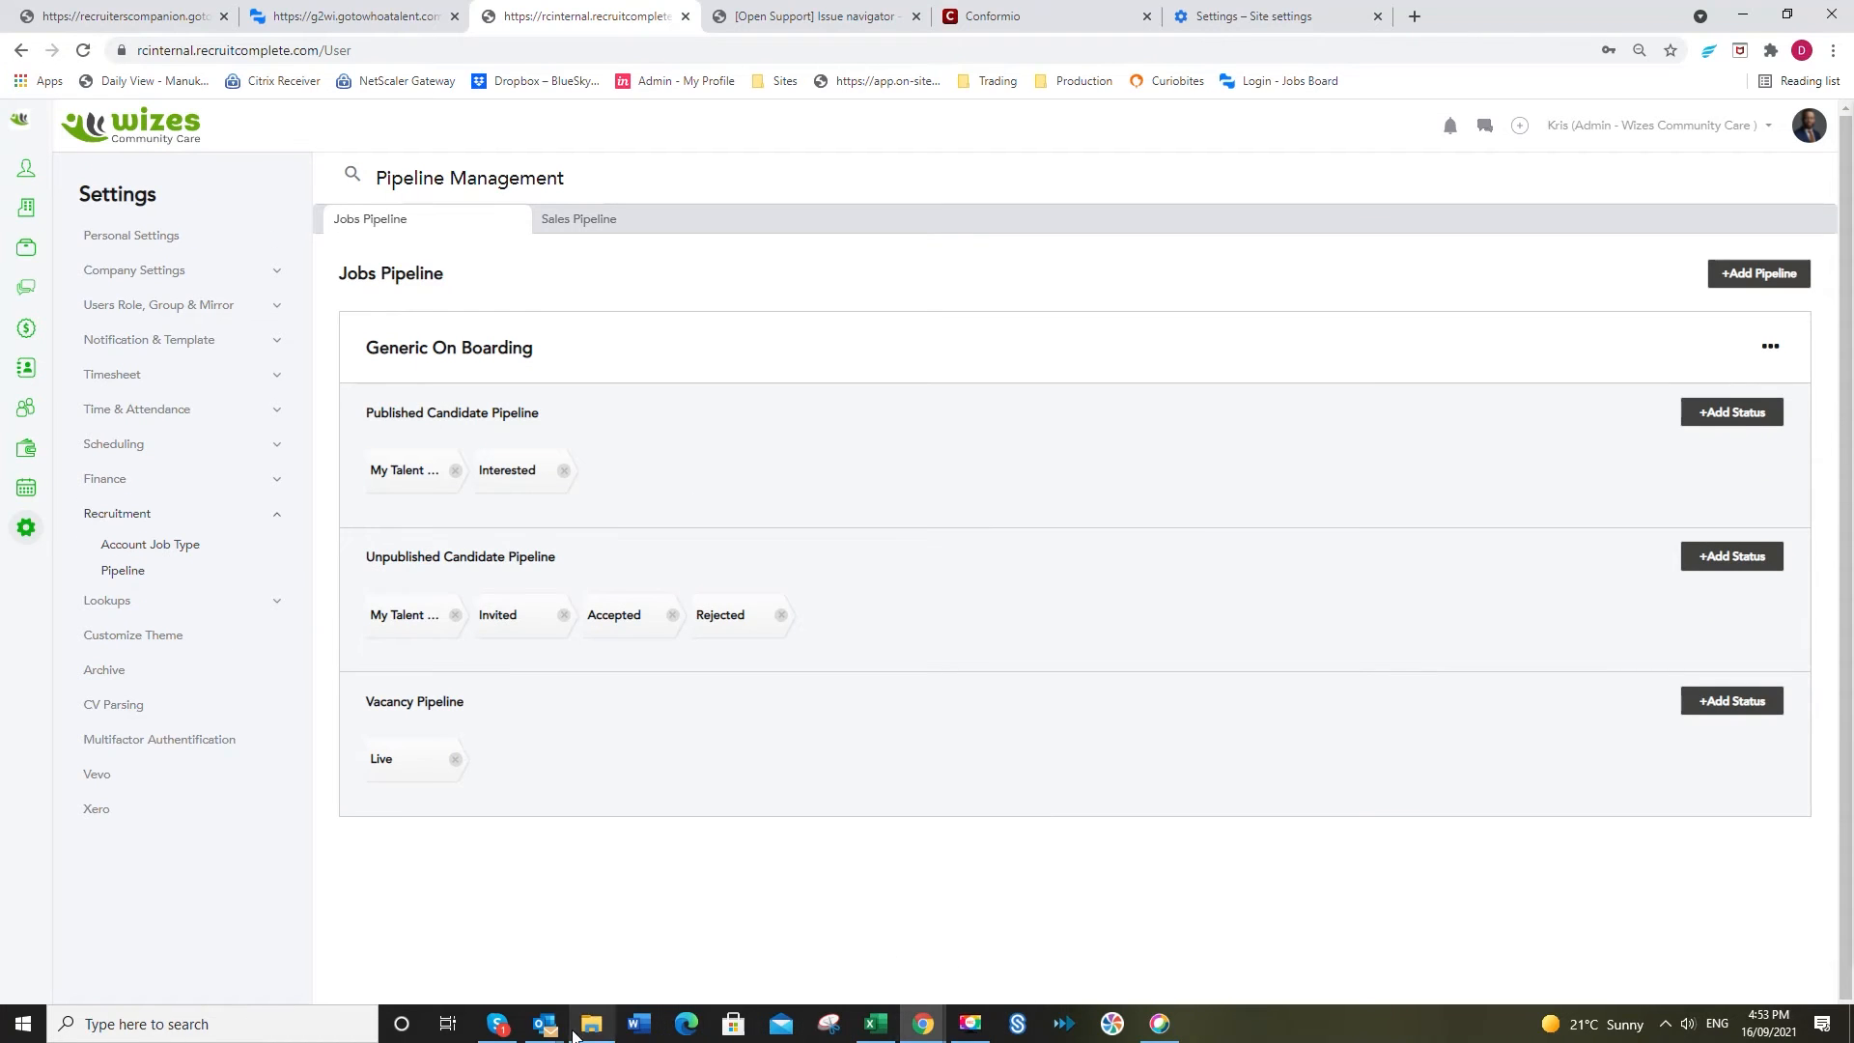
left_click(876, 1024)
left_click_drag(1119, 133, 0, 144)
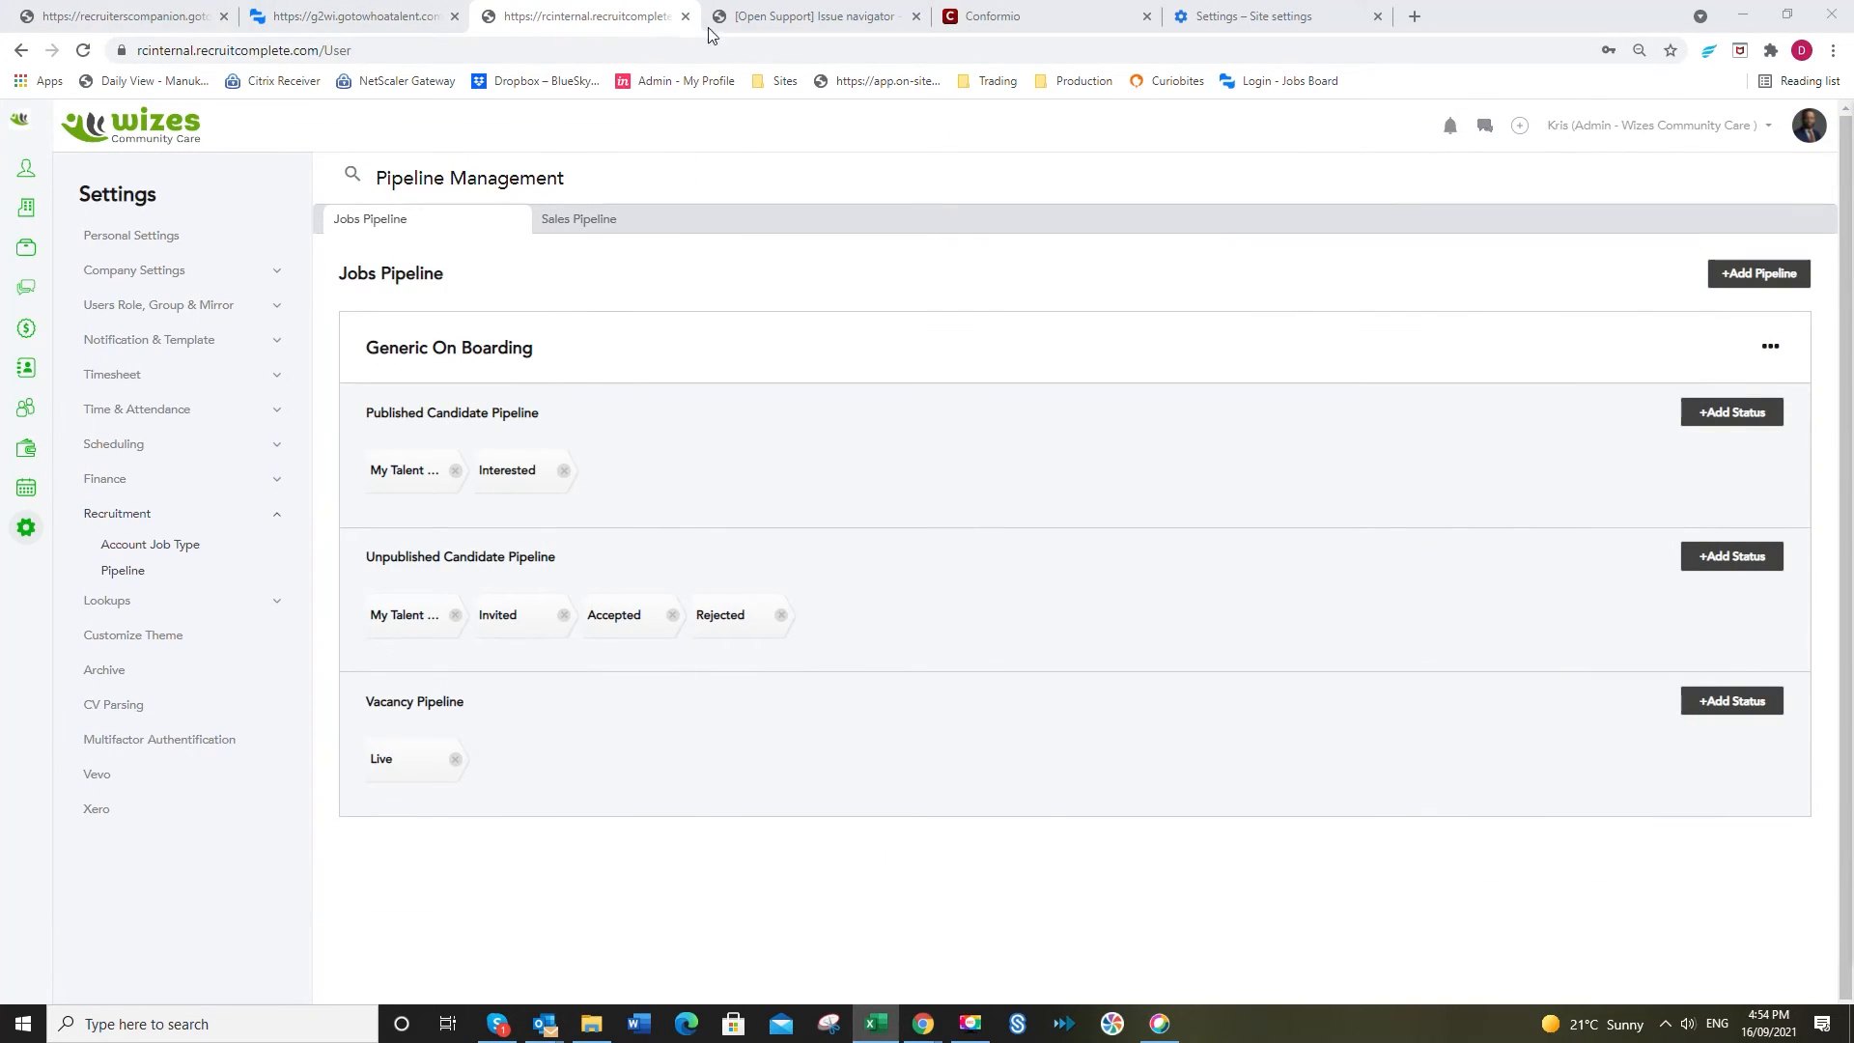
left_click(1832, 54)
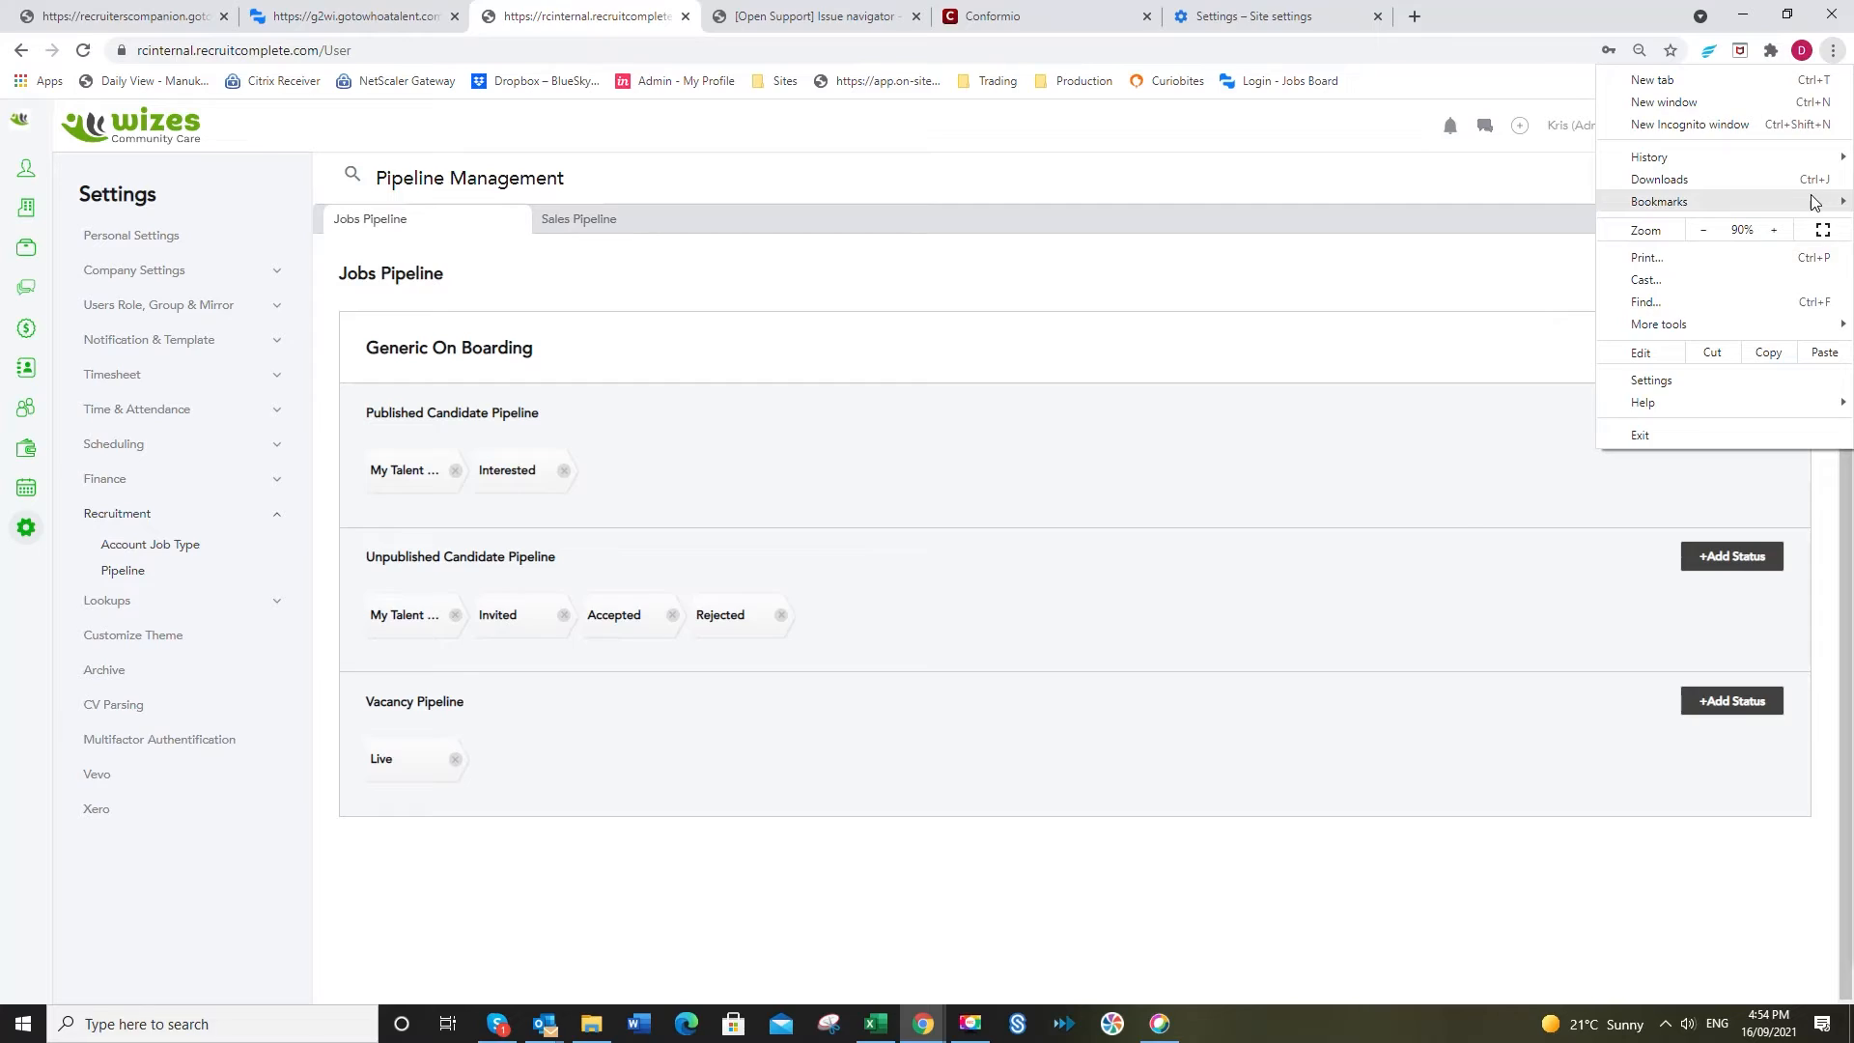
left_click(1822, 230)
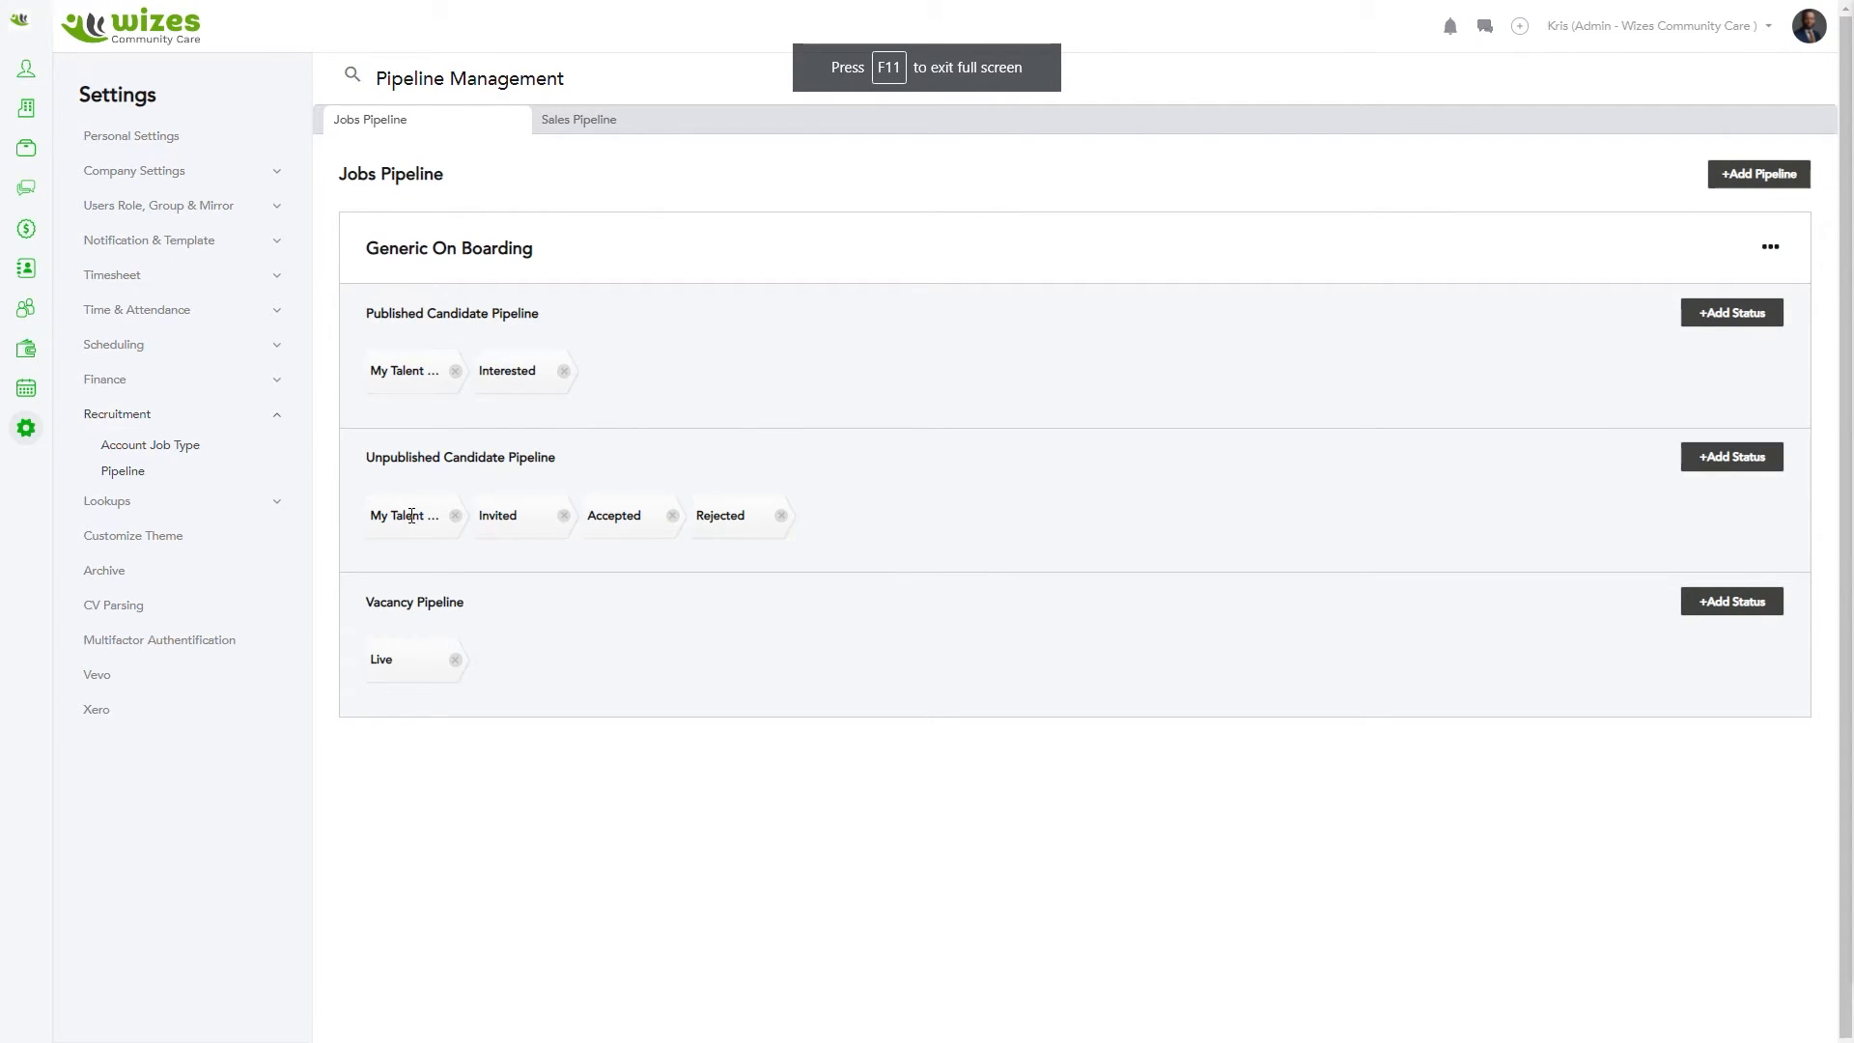
Rename the unpublished pipeline's My Talent Pool stage to Entry Stage and mark it Is Stage Complete with stage order 100, checking the workbook.
left_click(410, 516)
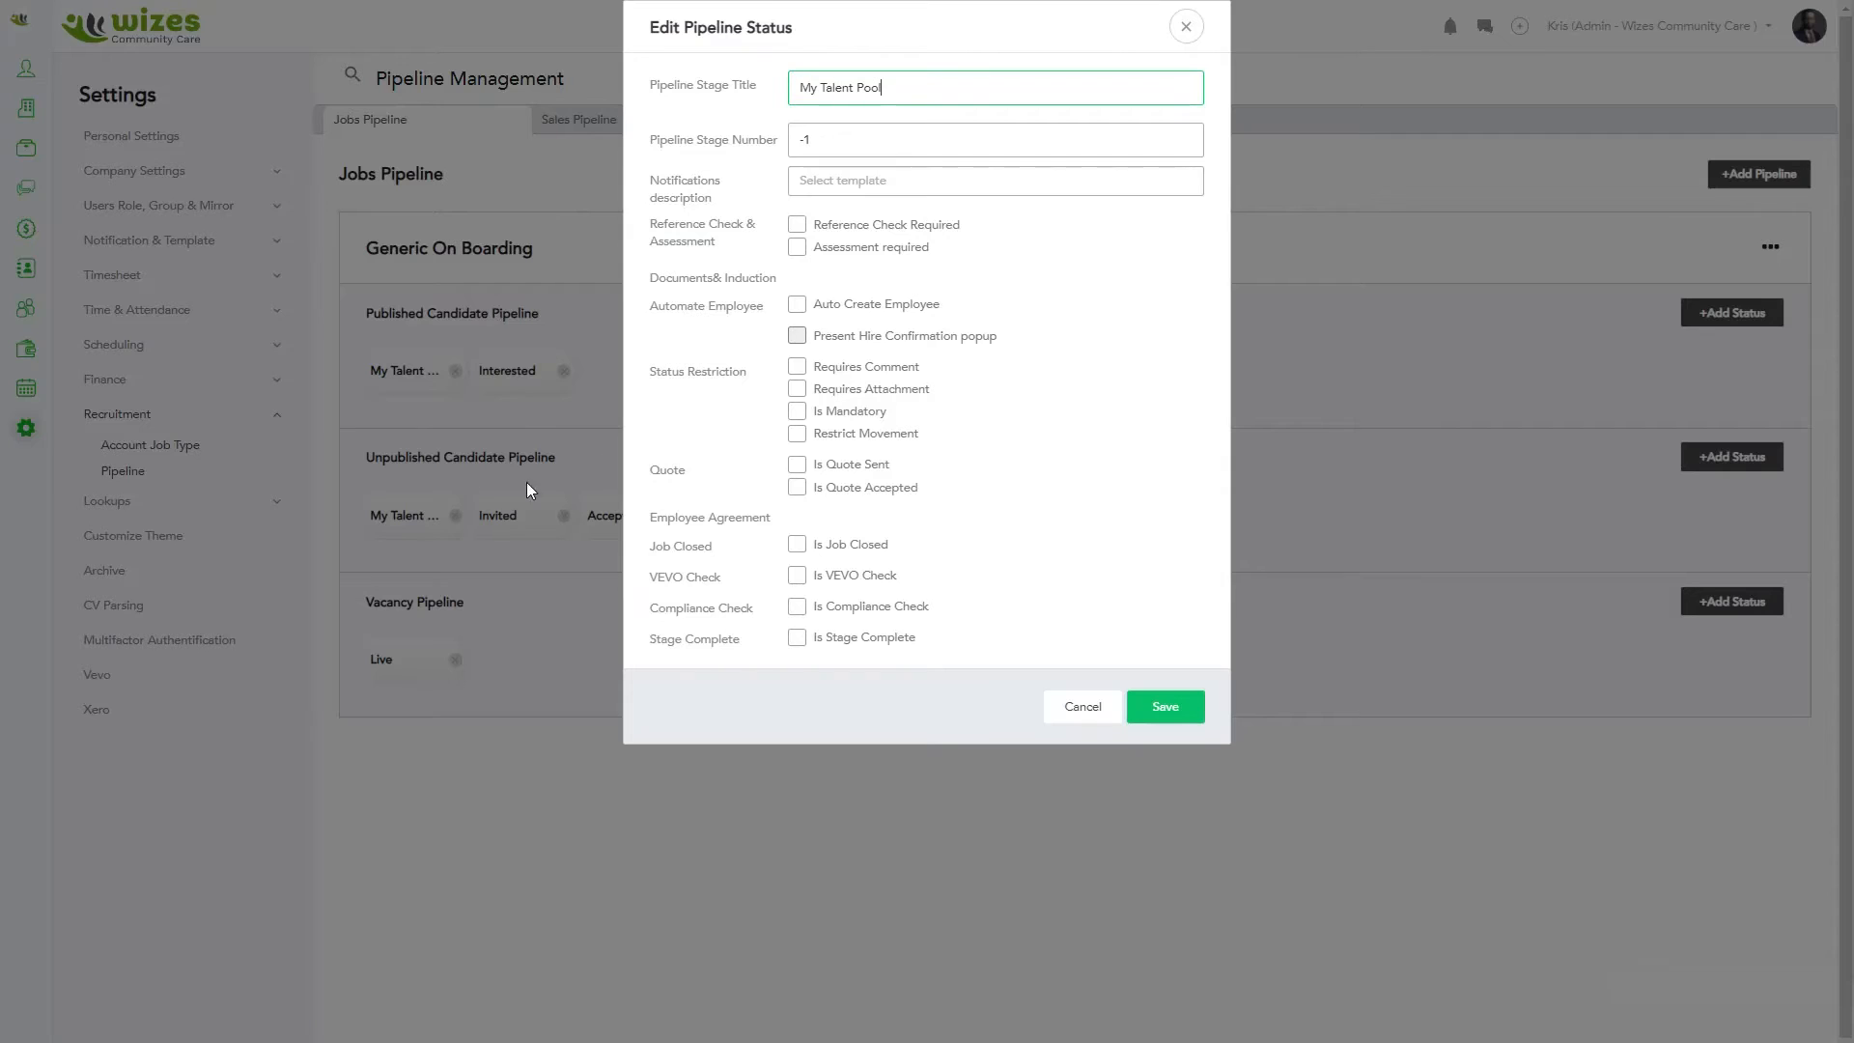
left_click_drag(880, 88, 693, 88)
type("Entry Stage")
left_click(798, 639)
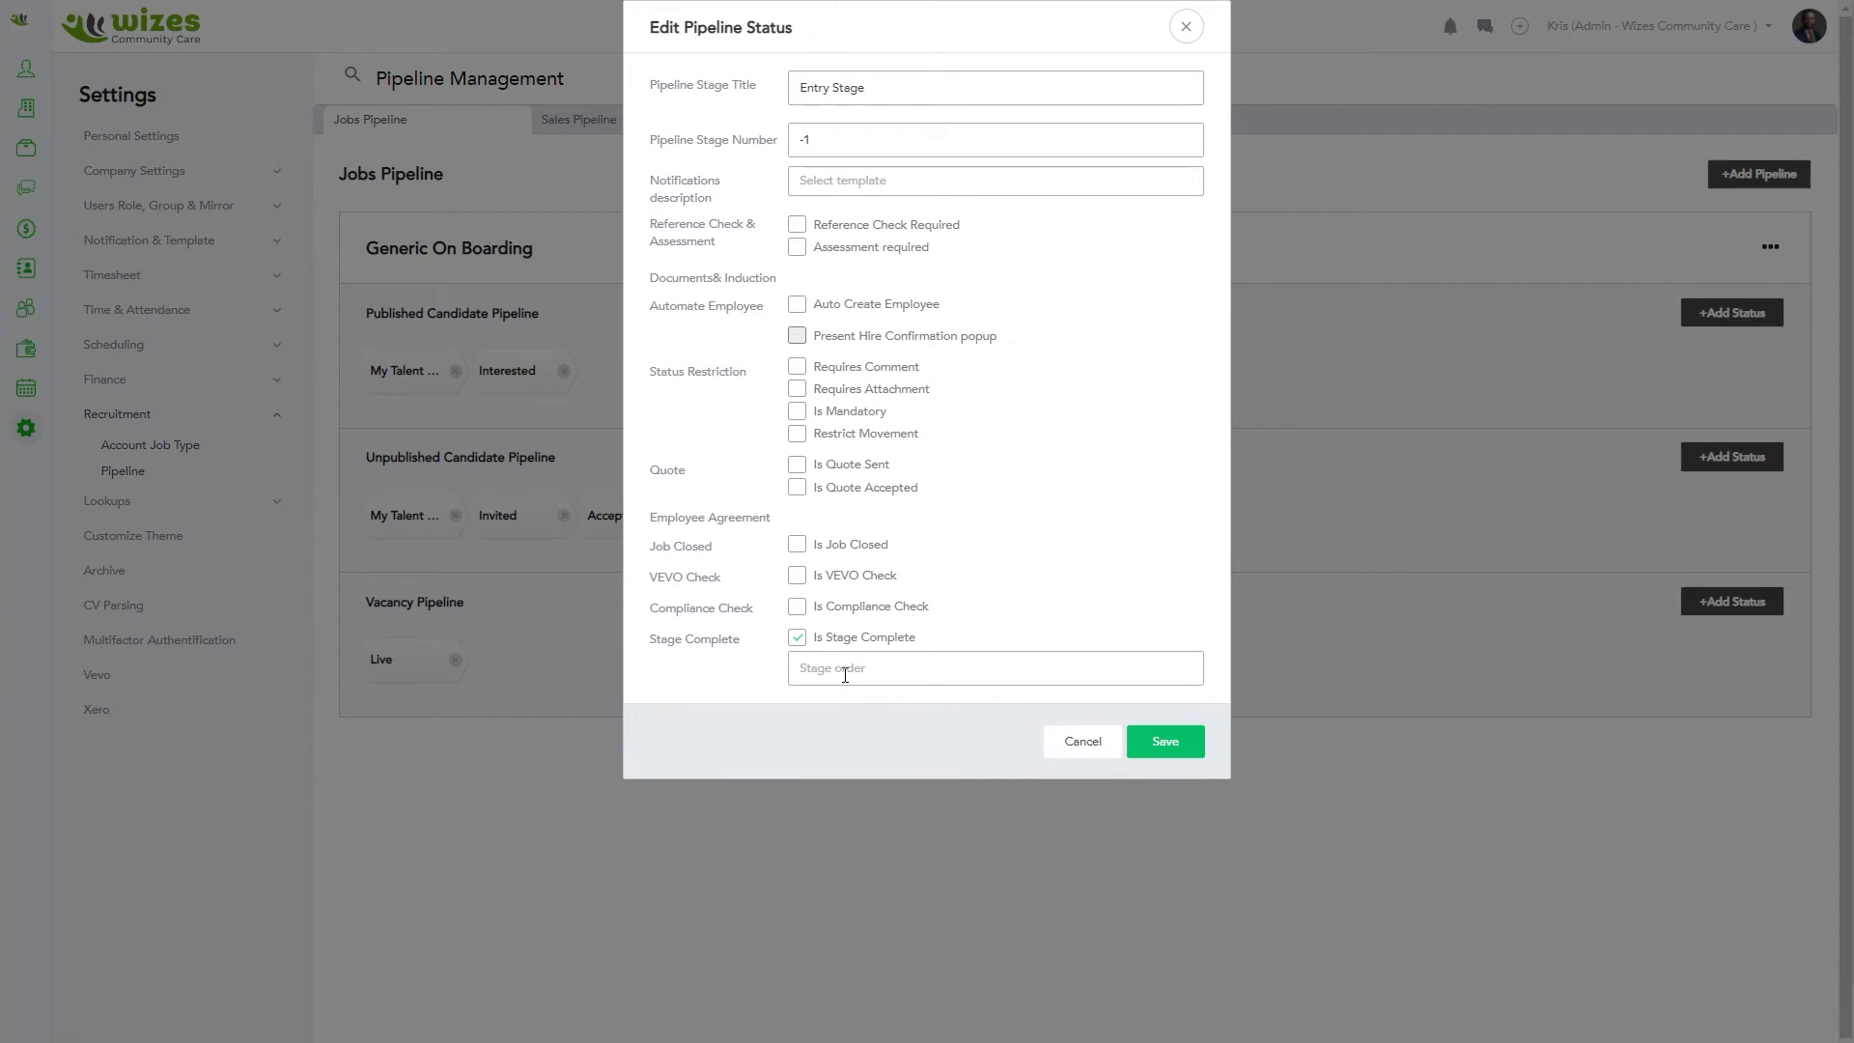
left_click(846, 670)
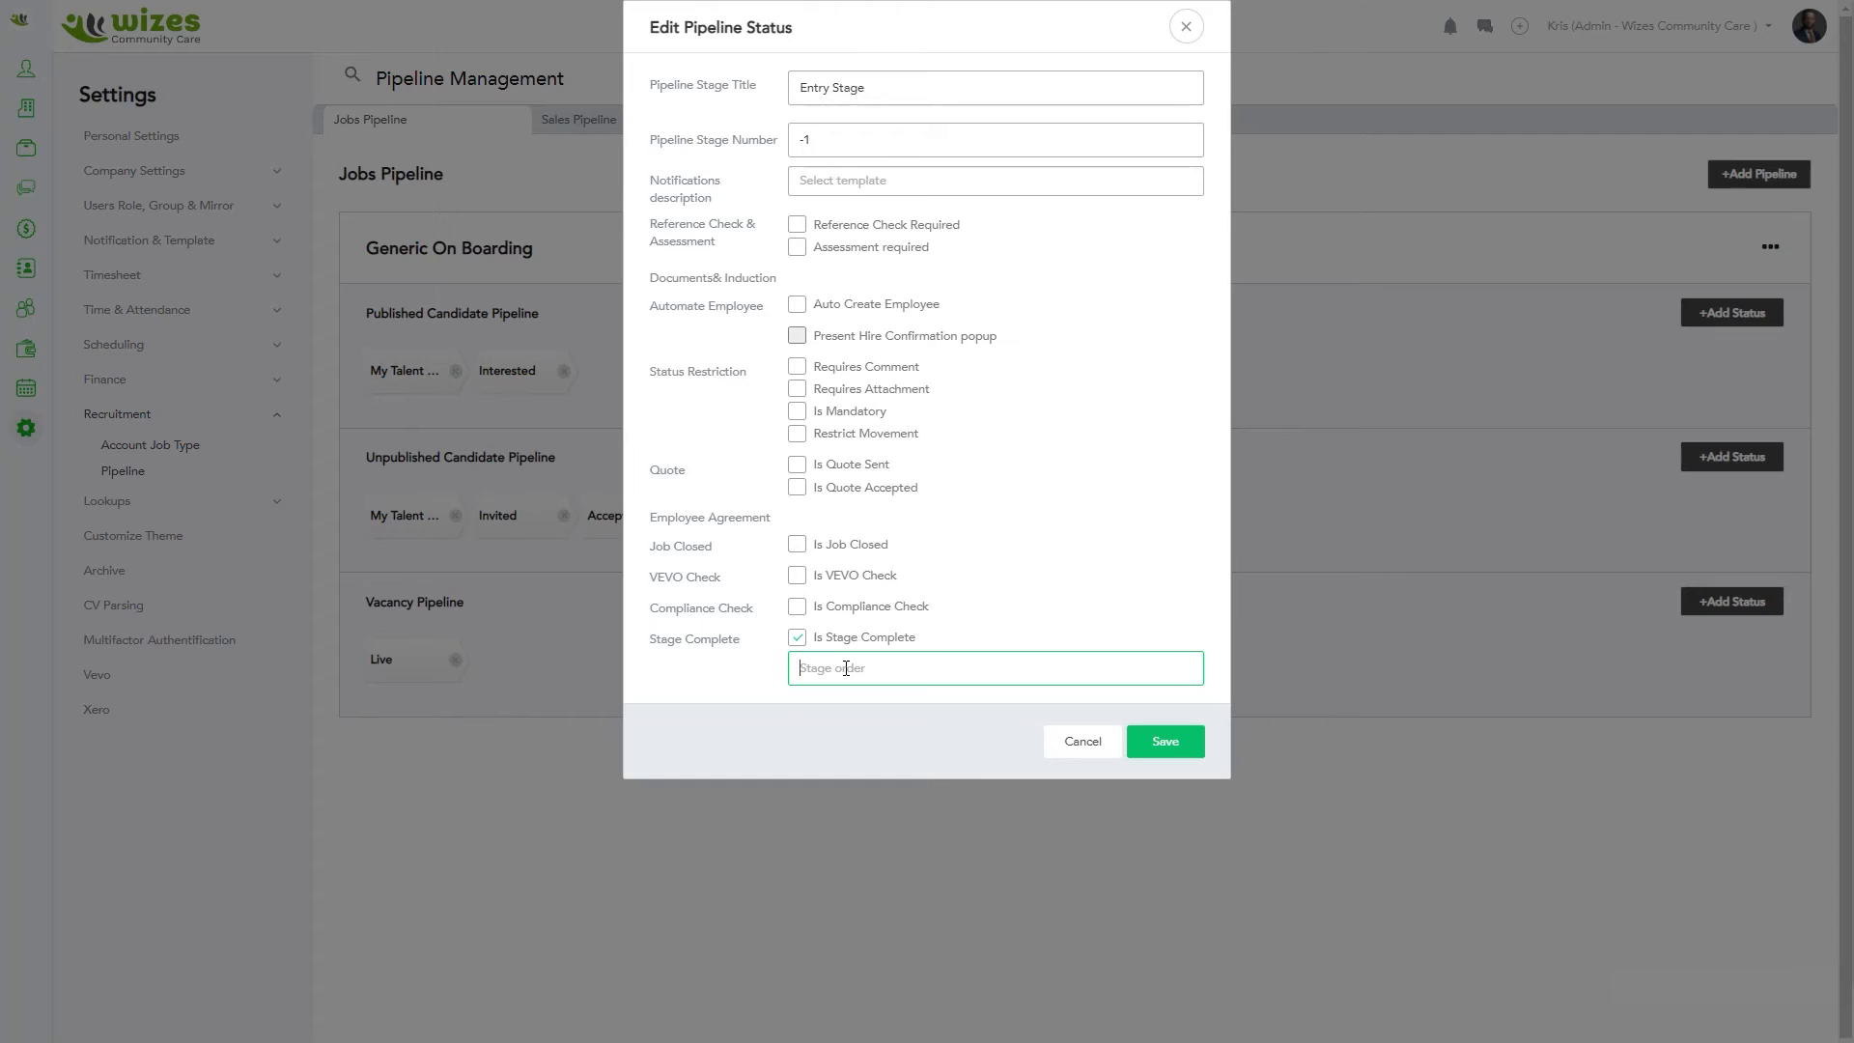
type("100")
key("alt+Tab")
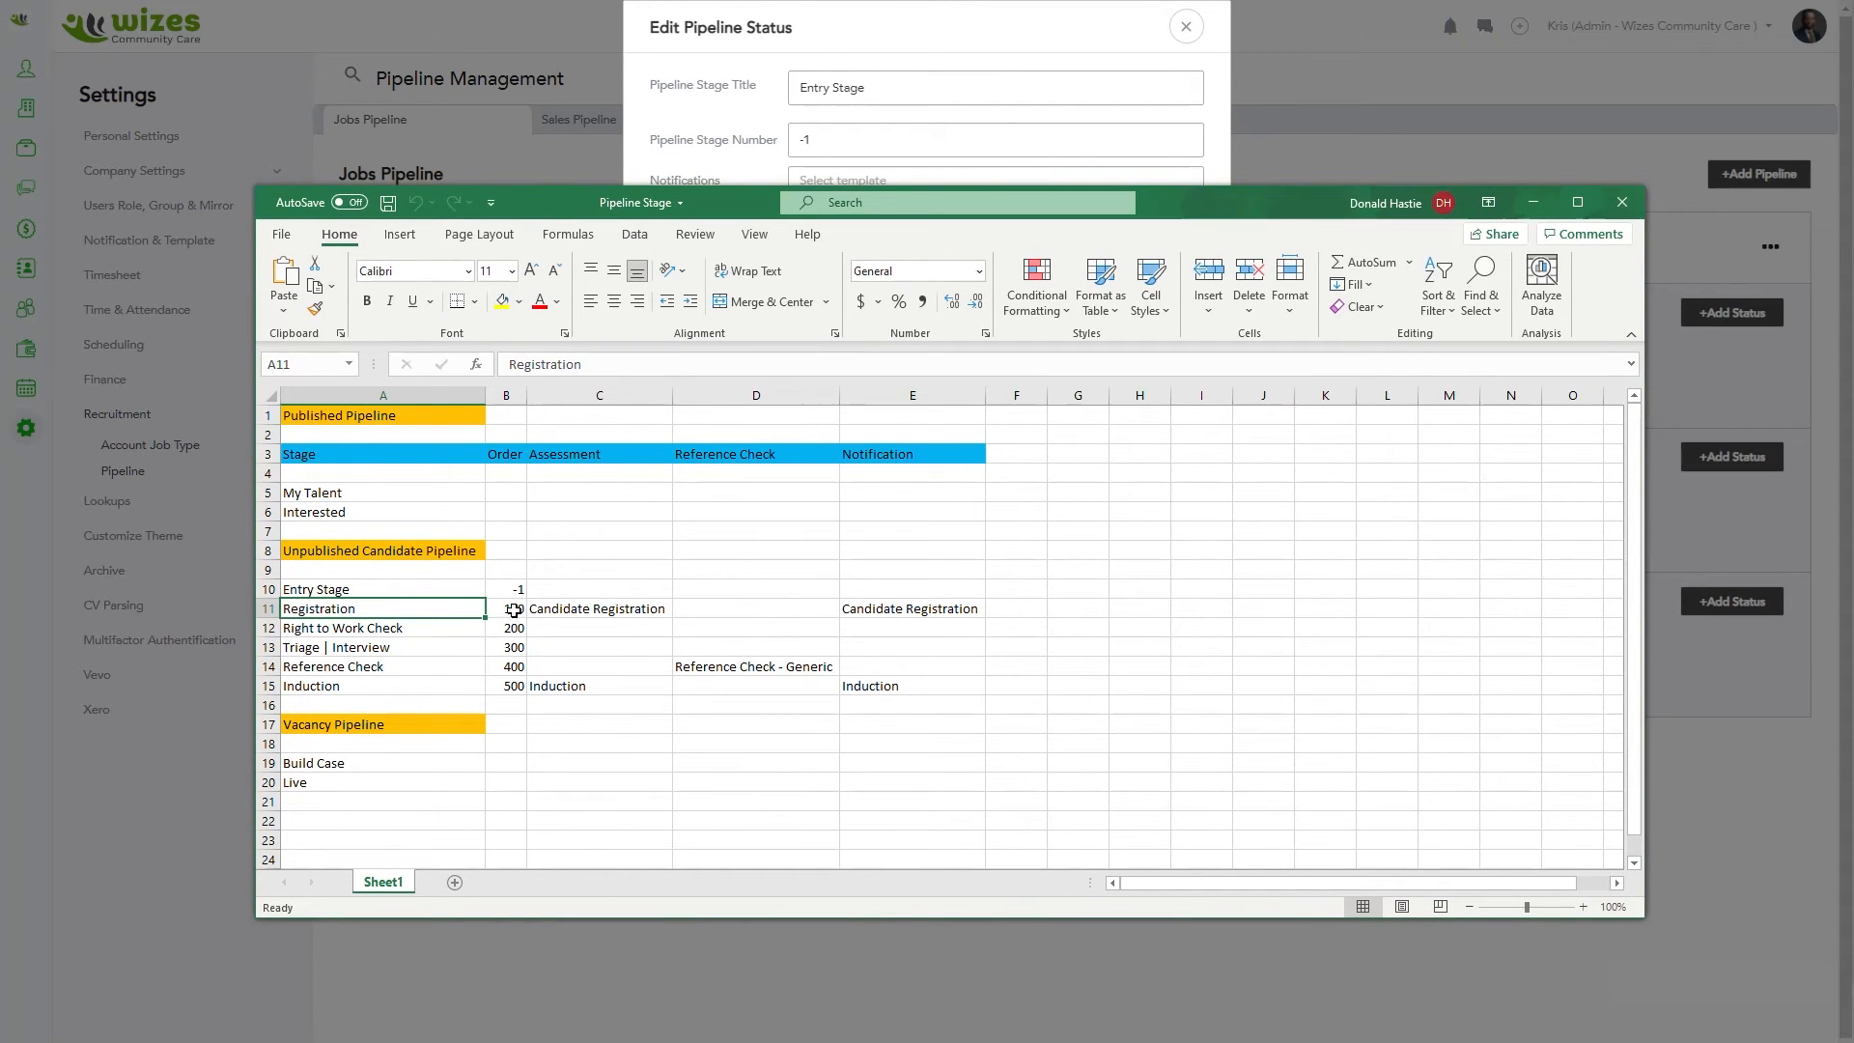
left_click_drag(1218, 201, 0, 180)
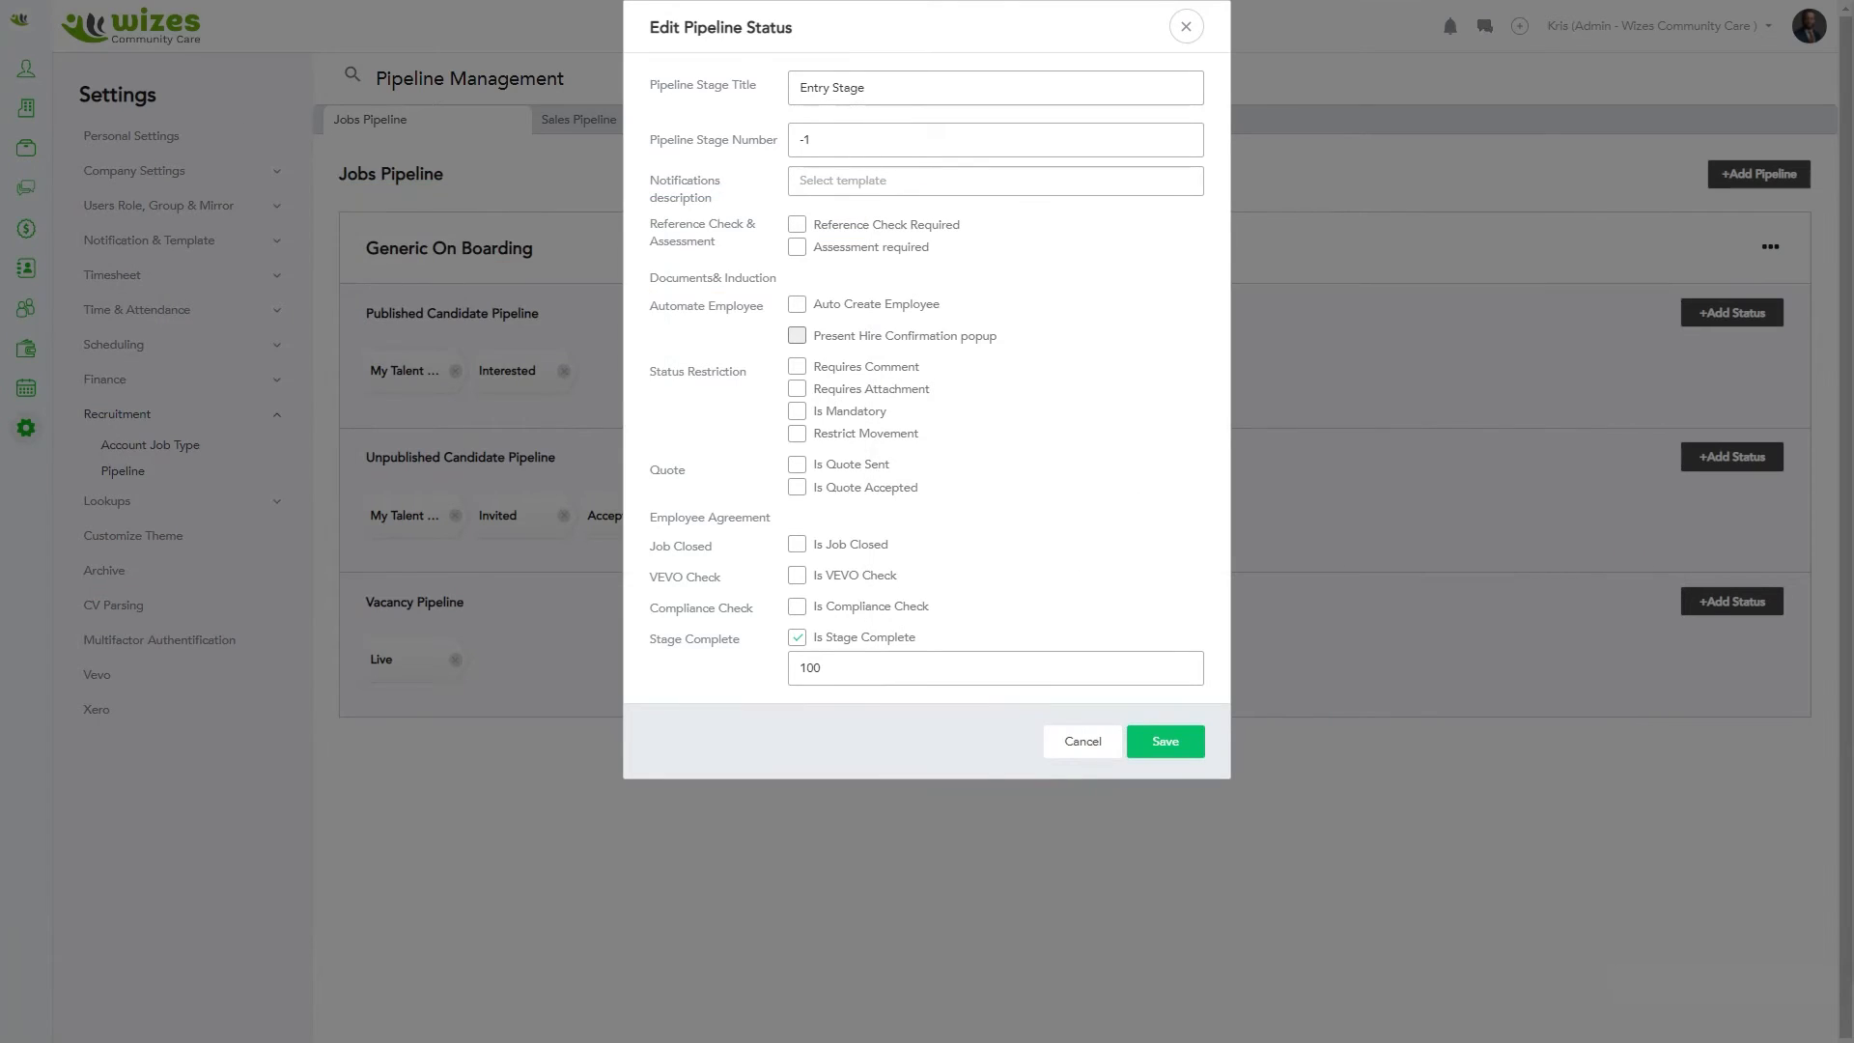
left_click(1178, 745)
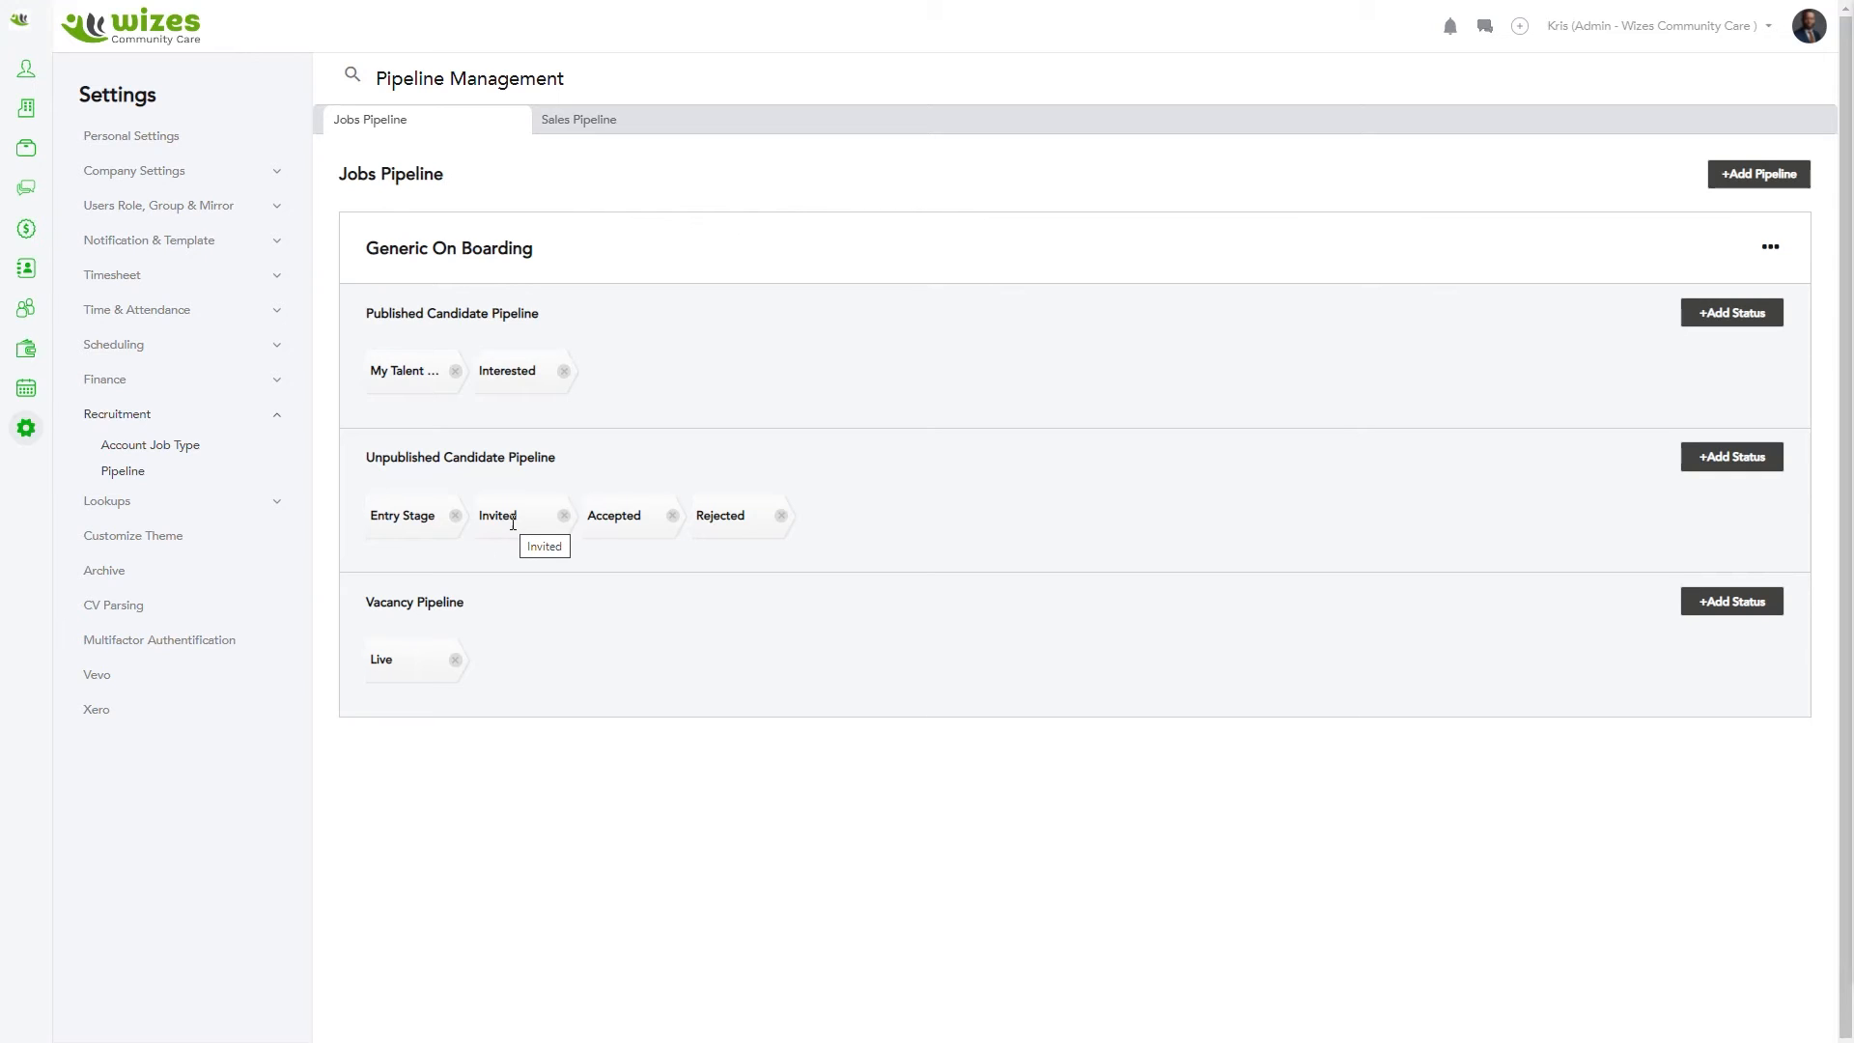
Remove the Invited stage from the unpublished pipeline, and give the Accepted stage number 1000 with Auto Create Employee enabled.
left_click(566, 518)
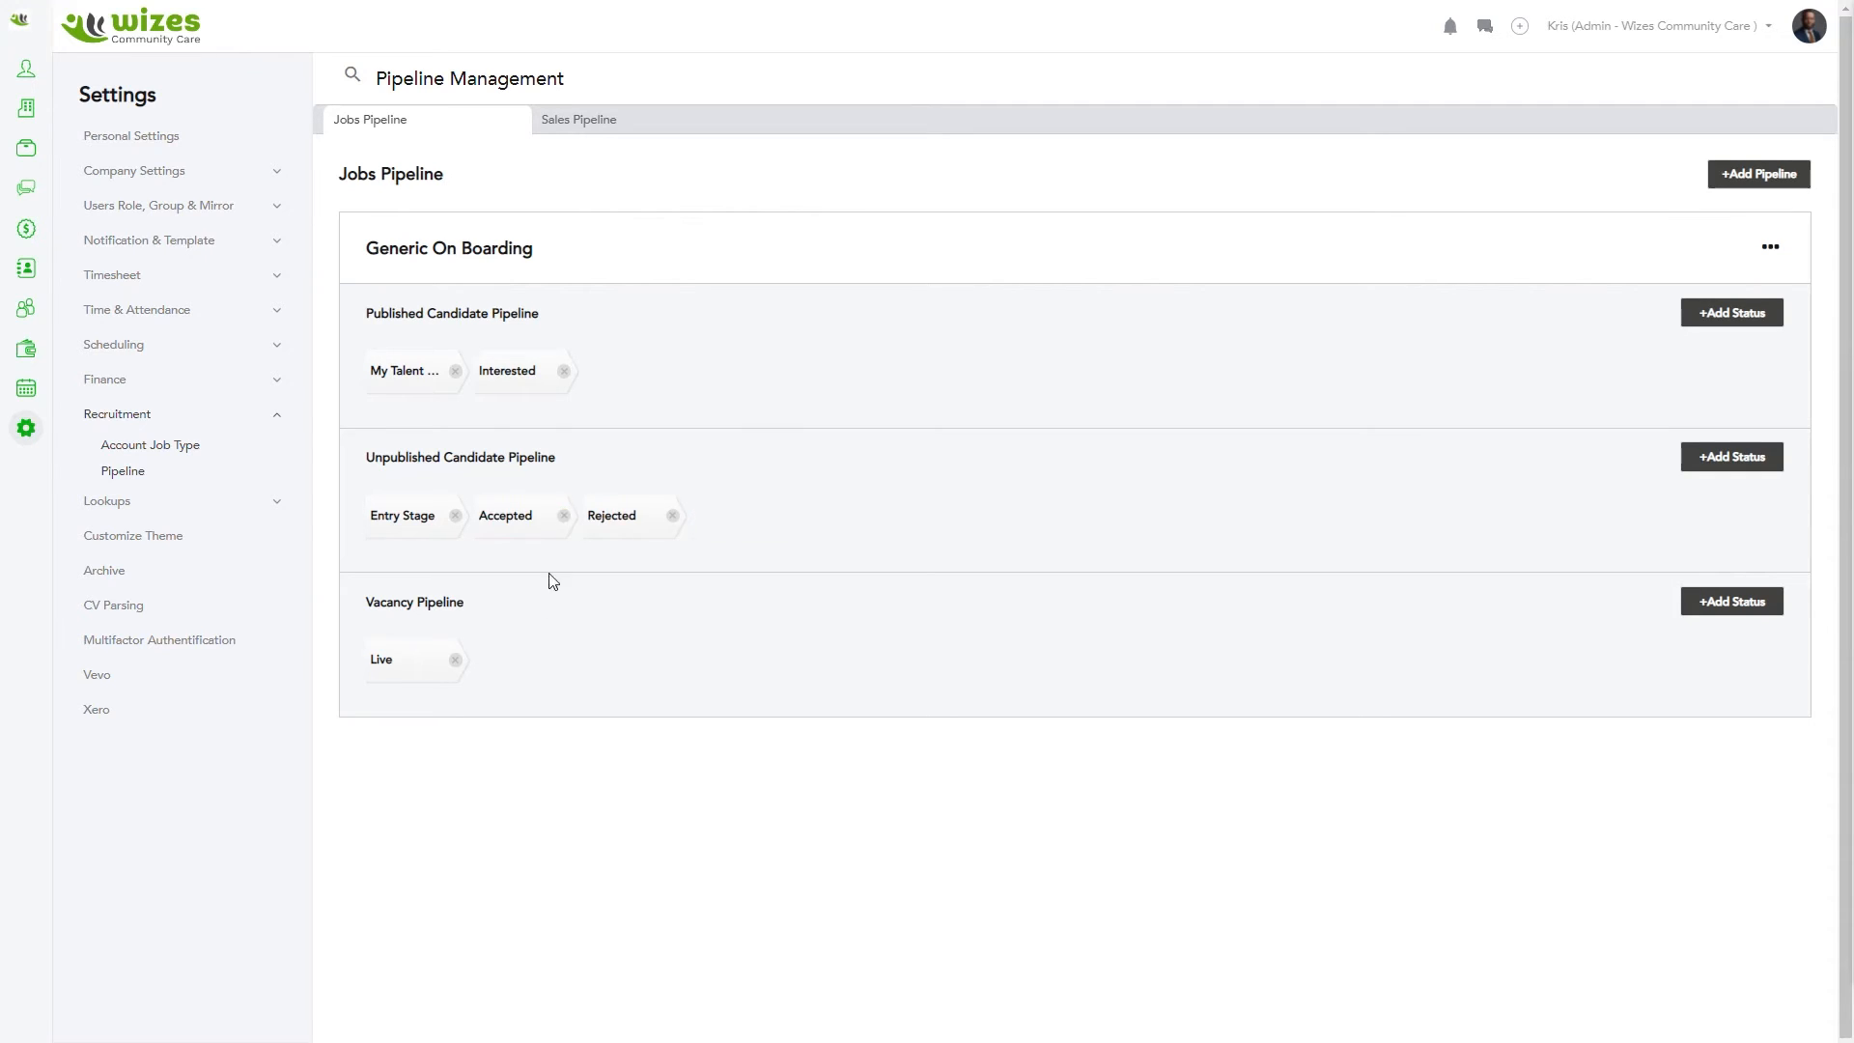
left_click(514, 519)
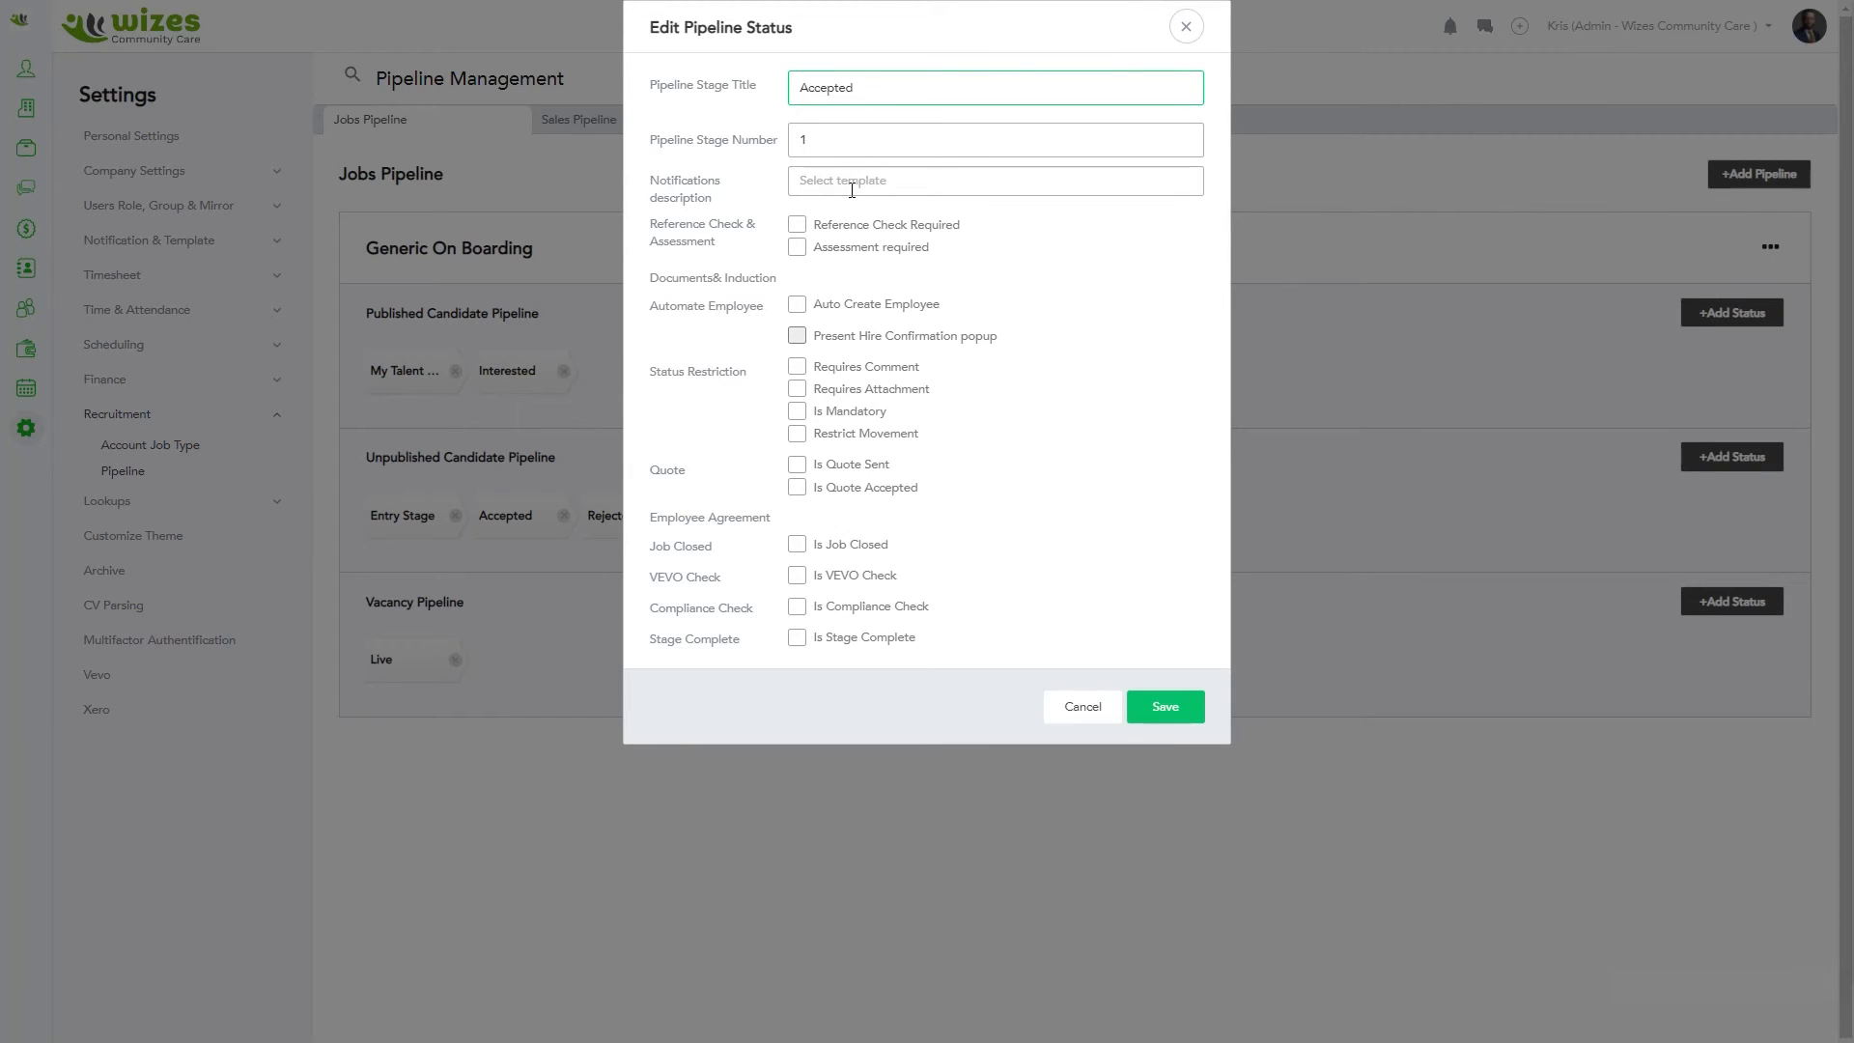
left_click(821, 142)
type("000")
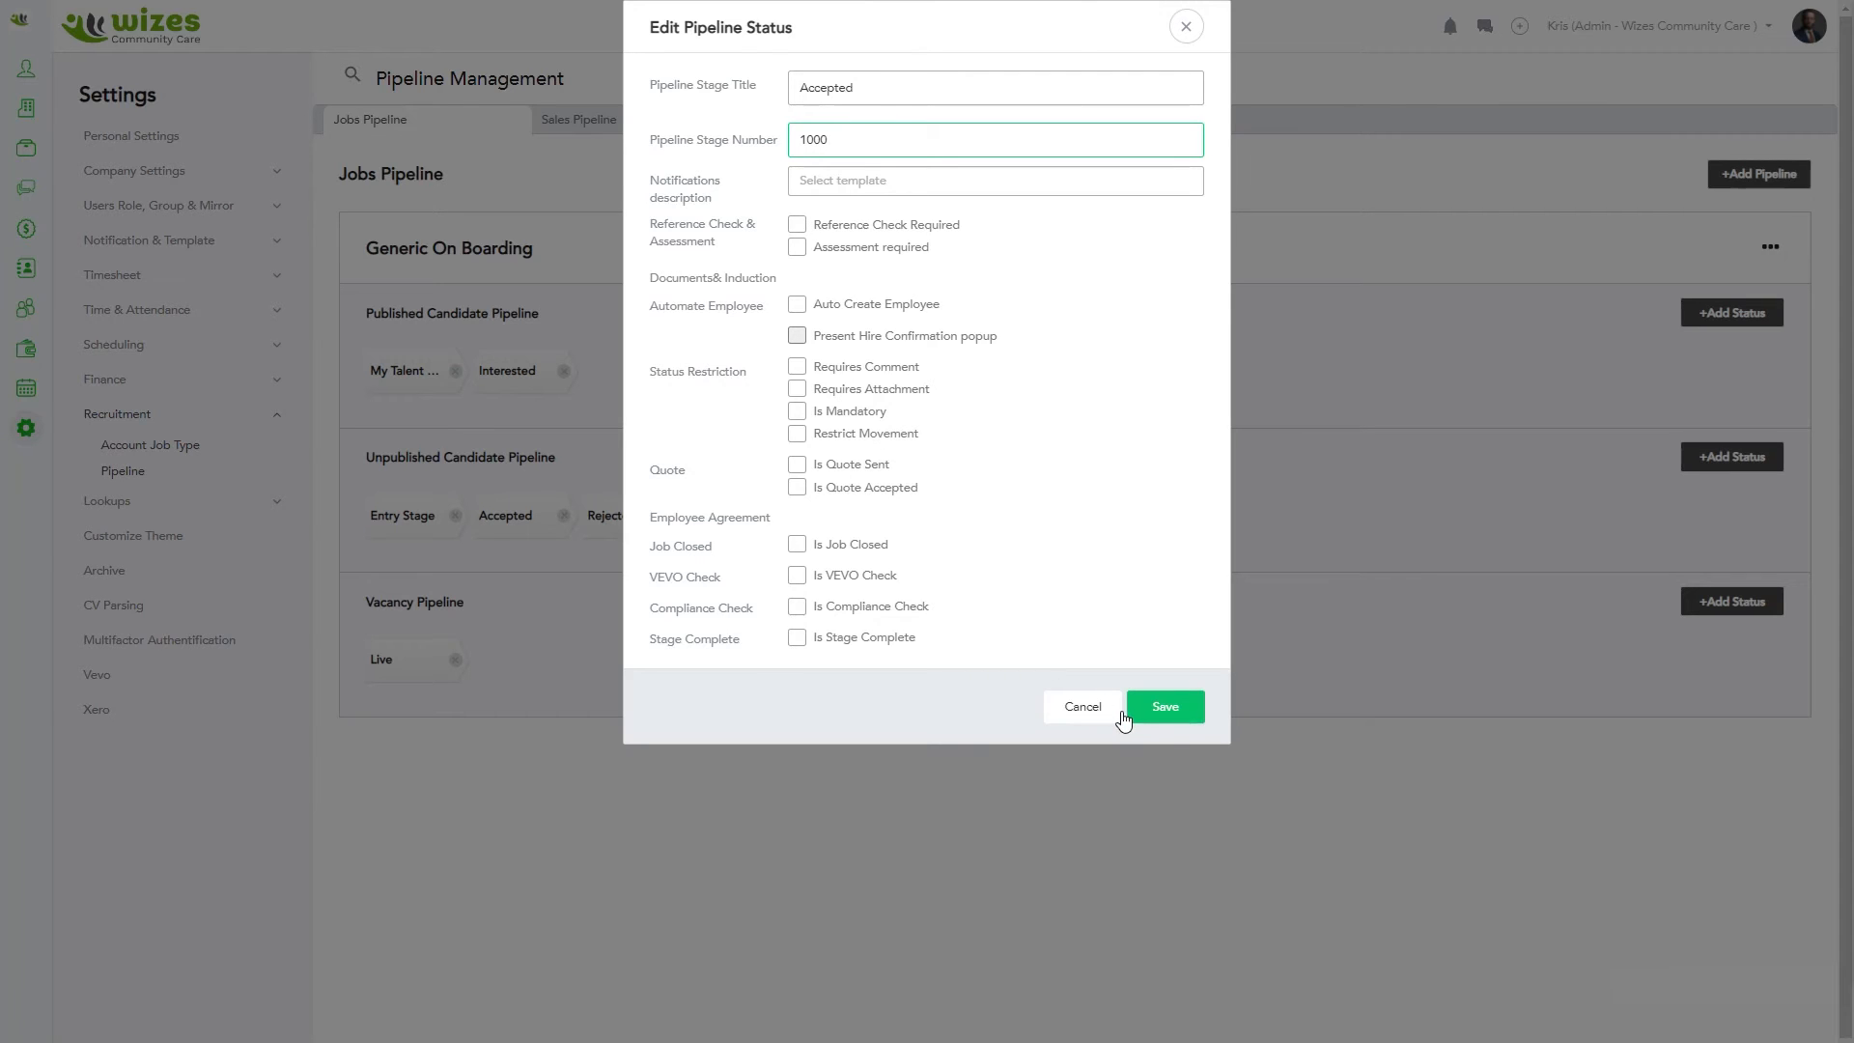
left_click(796, 304)
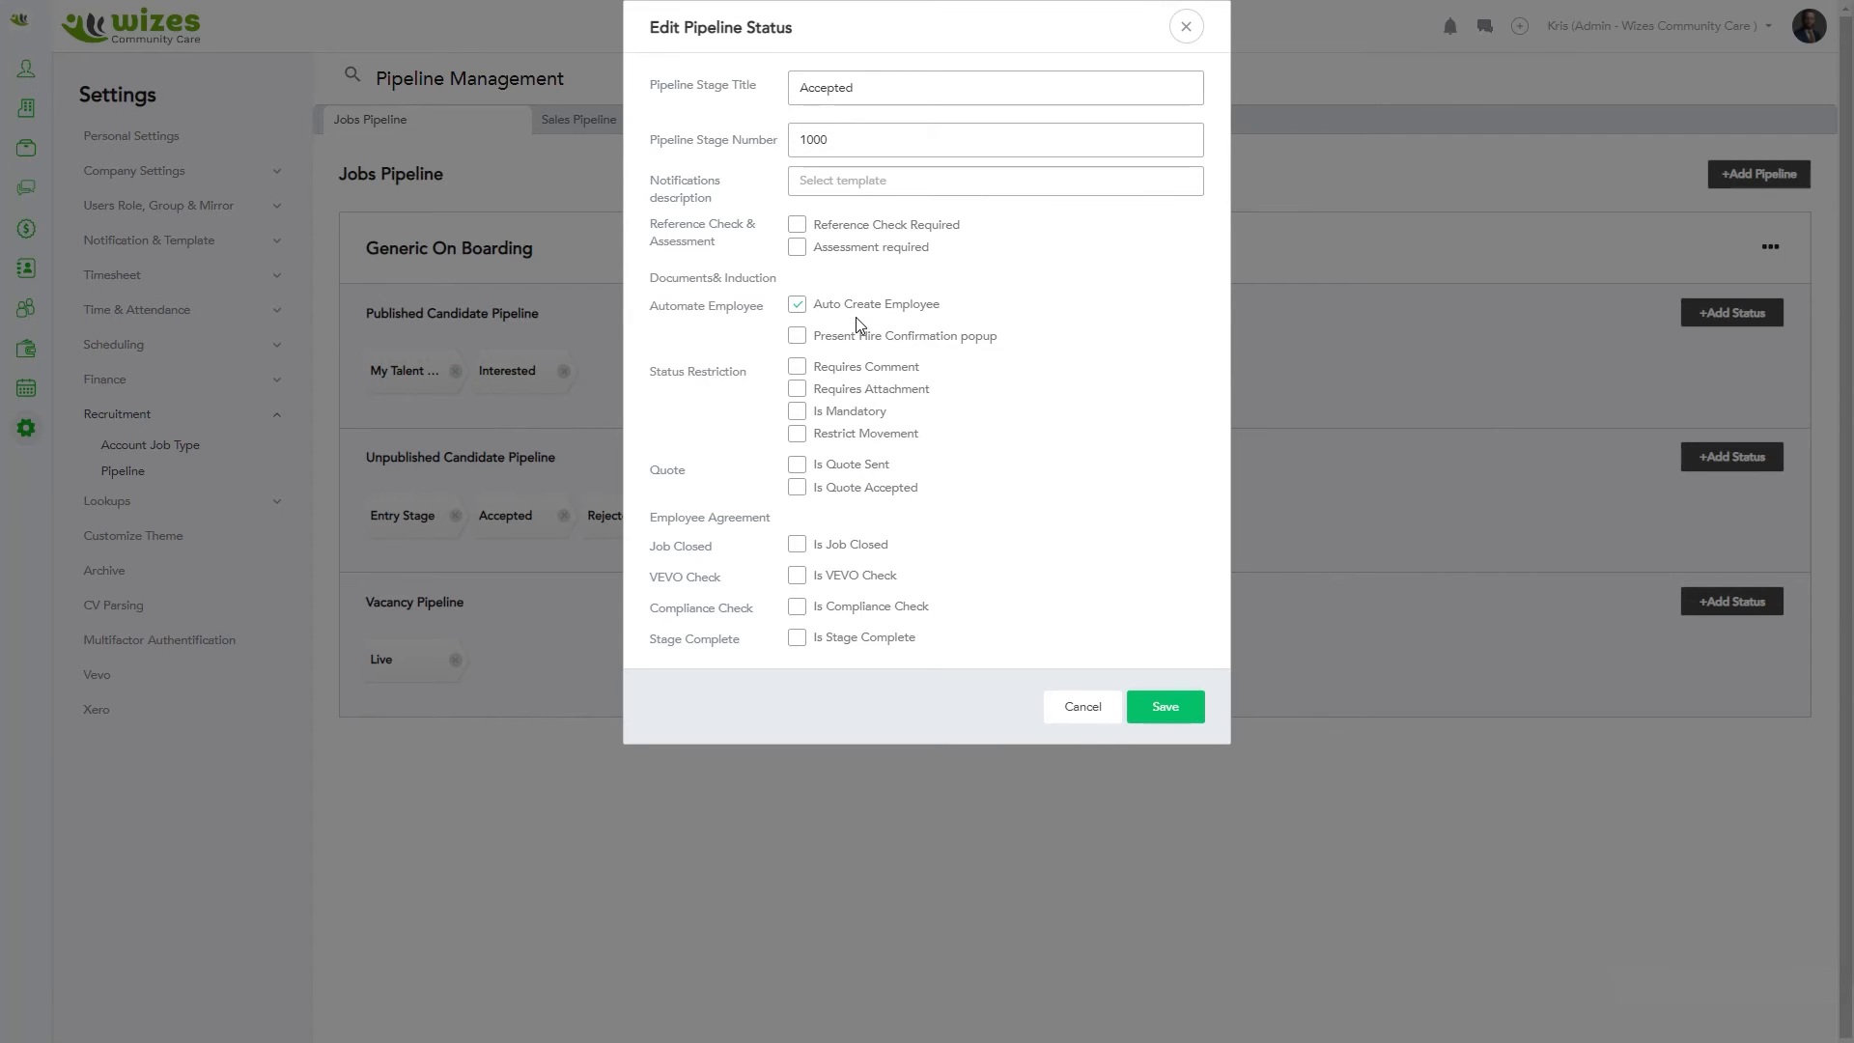
left_click(1170, 715)
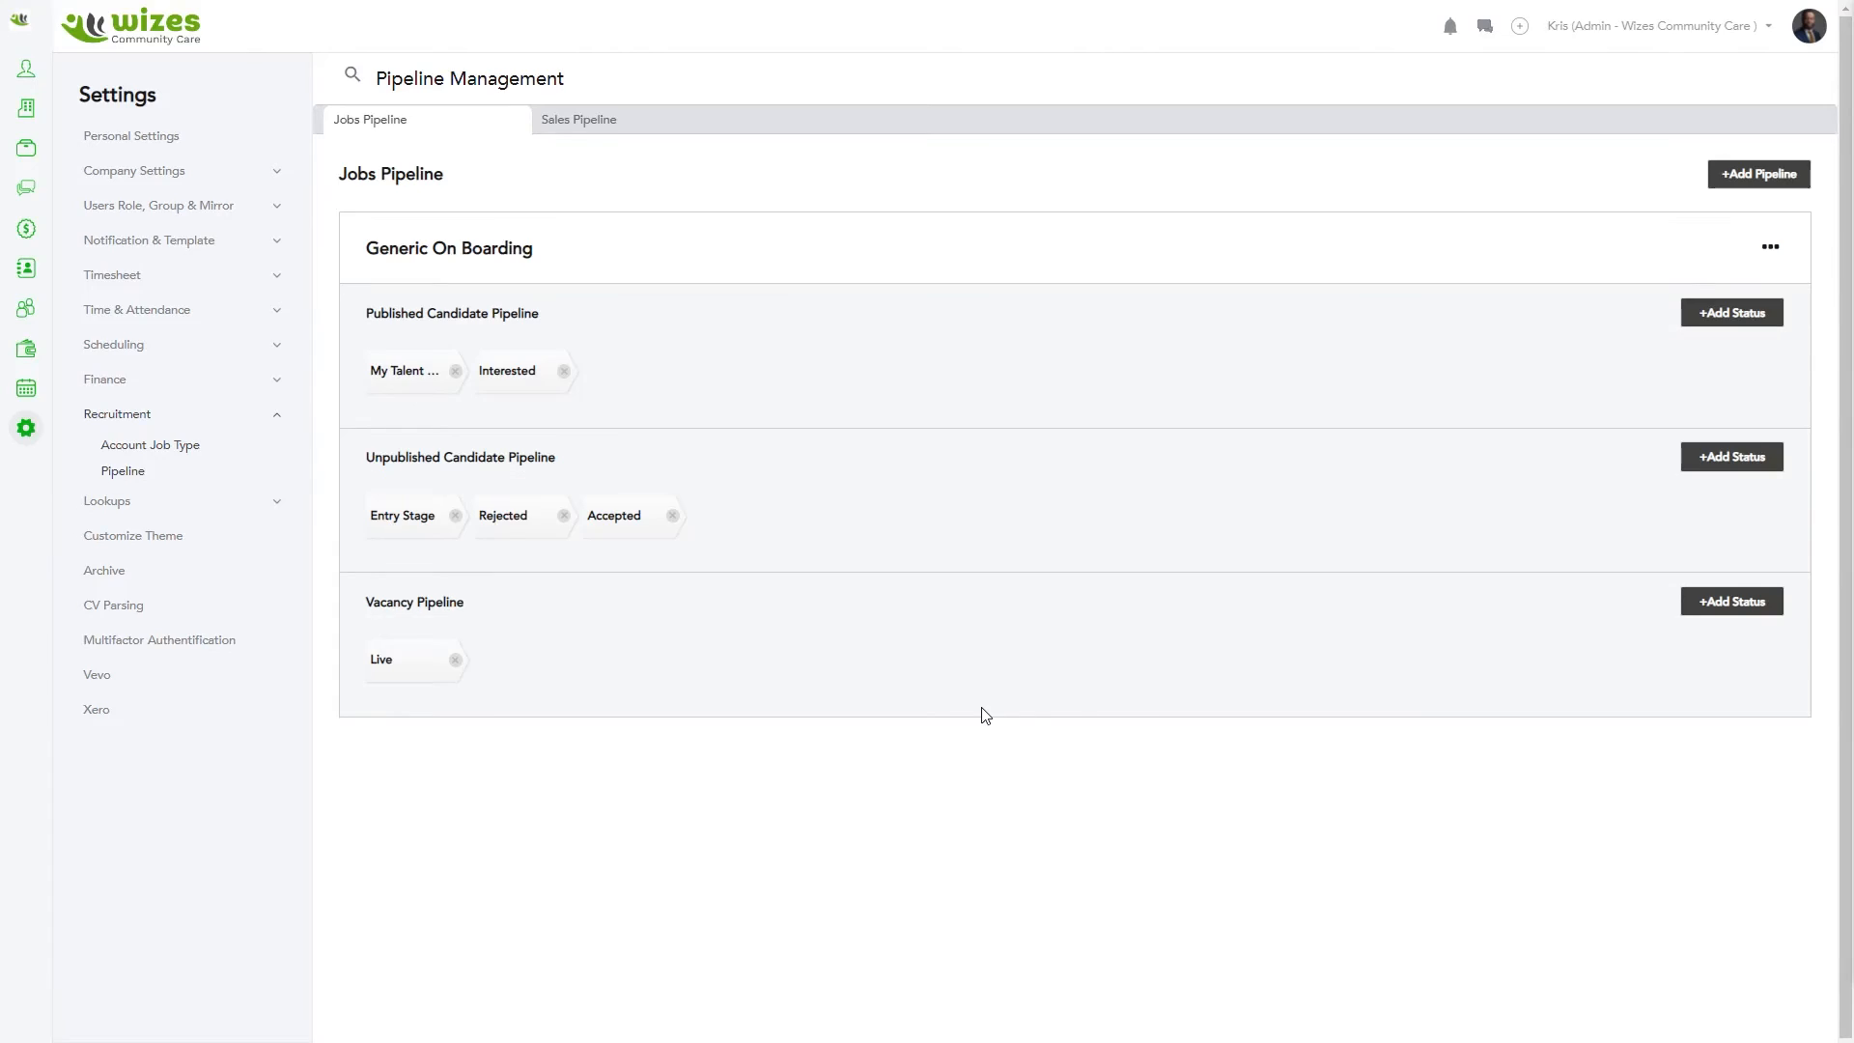
Rename the unpublished pipeline's Rejected stage to Unsuccessful and set its stage number to 2000.
double_click(507, 516)
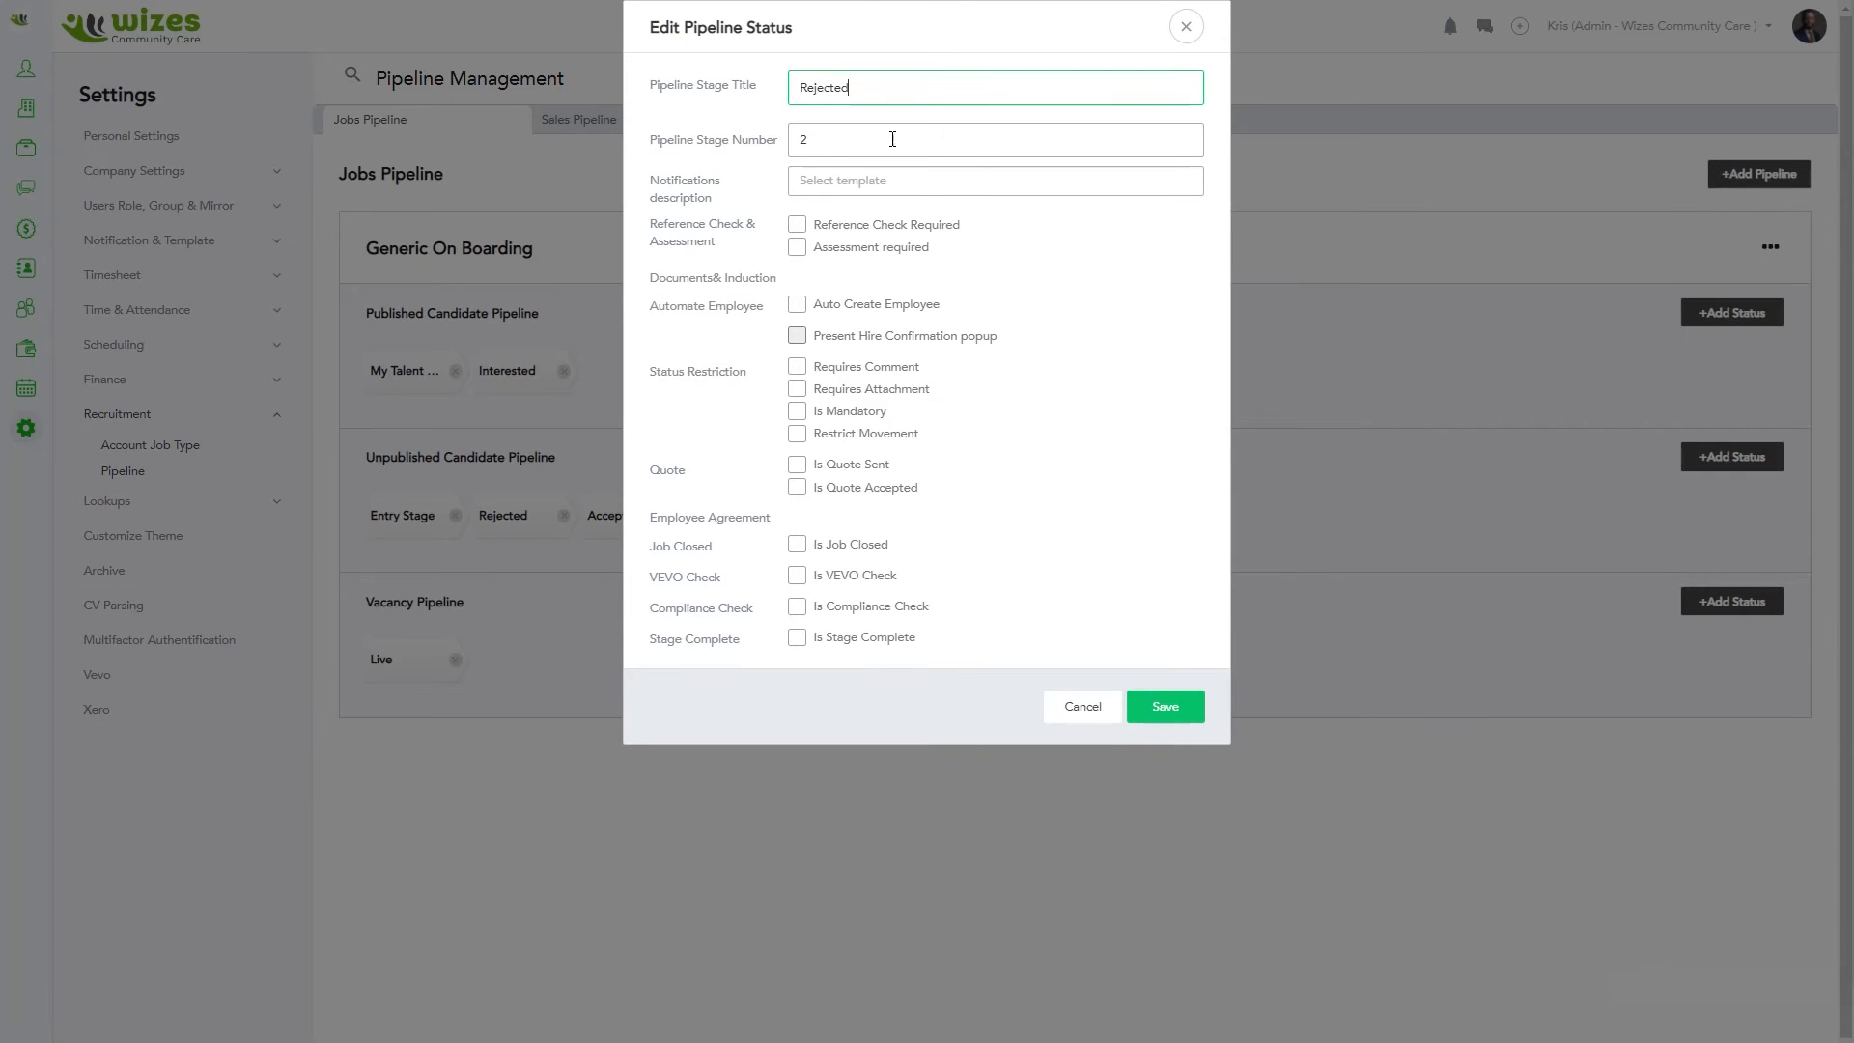
left_click_drag(865, 100, 755, 87)
type("Uns")
type("ucces")
type("s")
type("fu")
key("BackSpace")
type("fu")
left_click(820, 129)
type("000")
left_click(1184, 701)
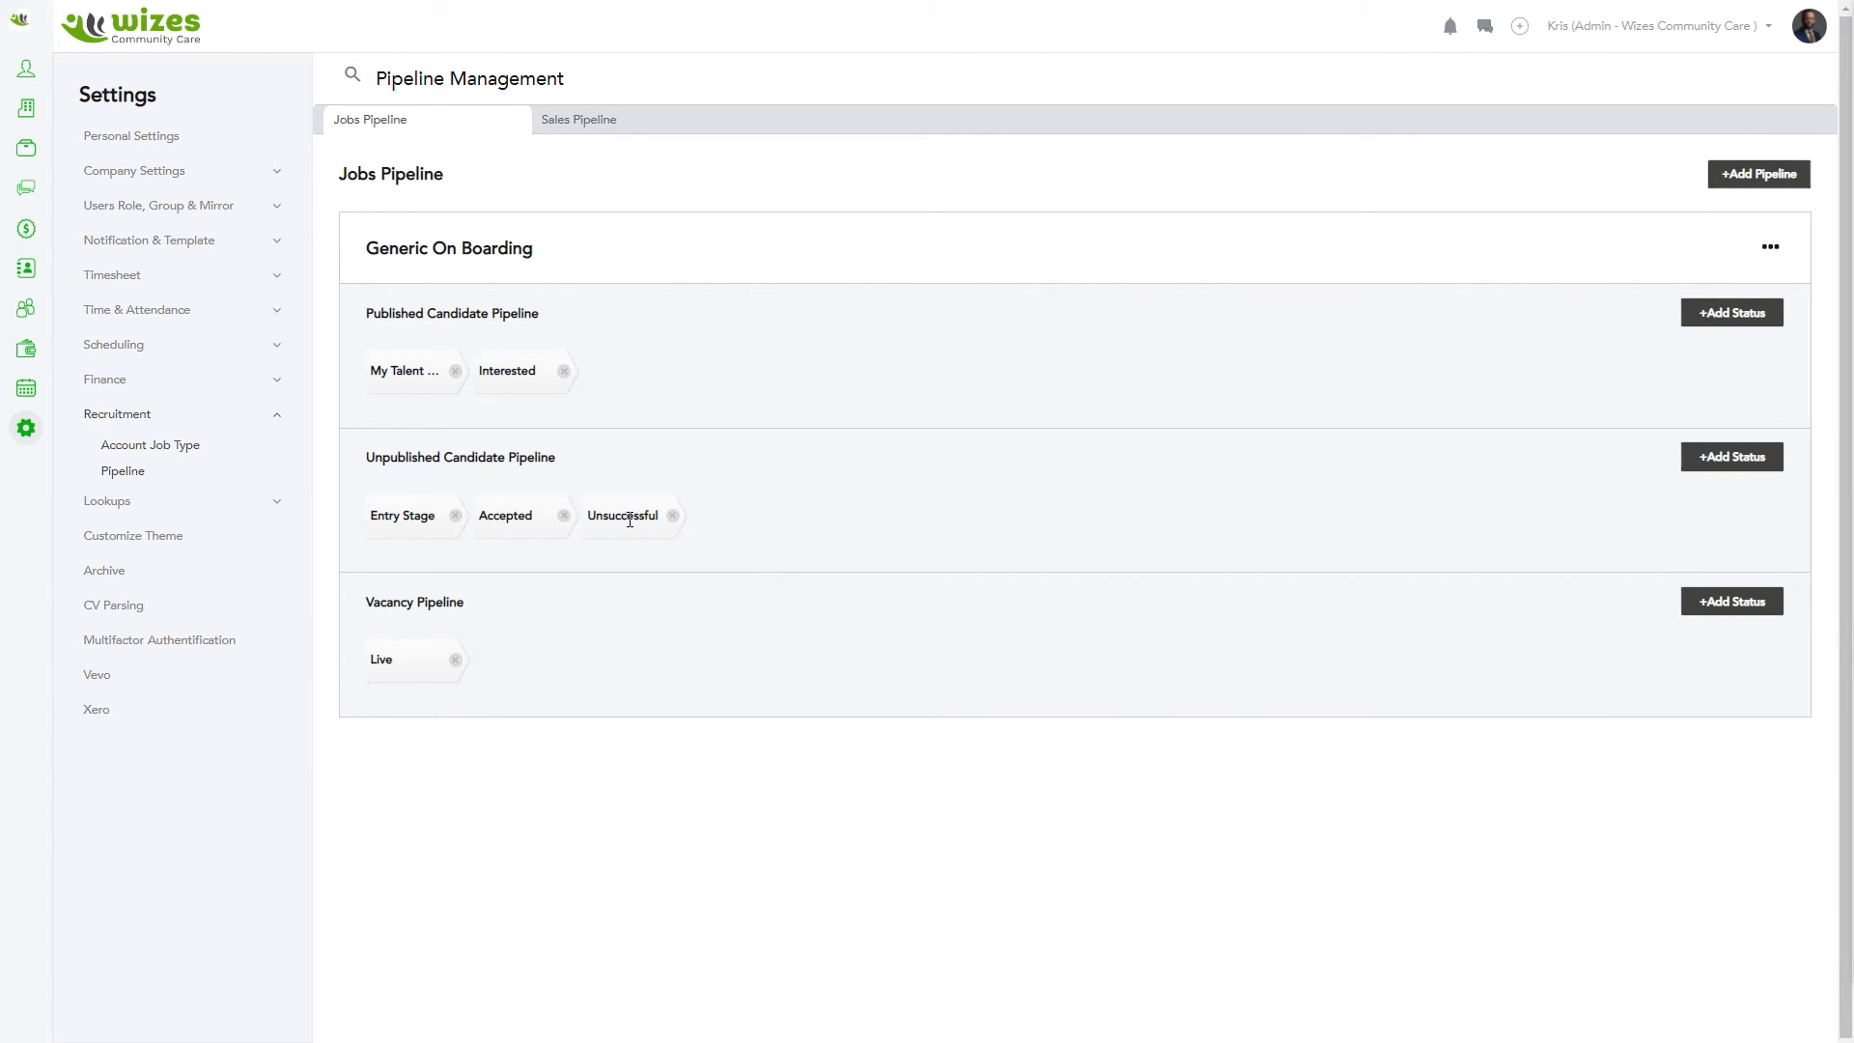
Look through the notification templates available for the Unsuccessful stage, and close its settings without changes.
double_click(602, 514)
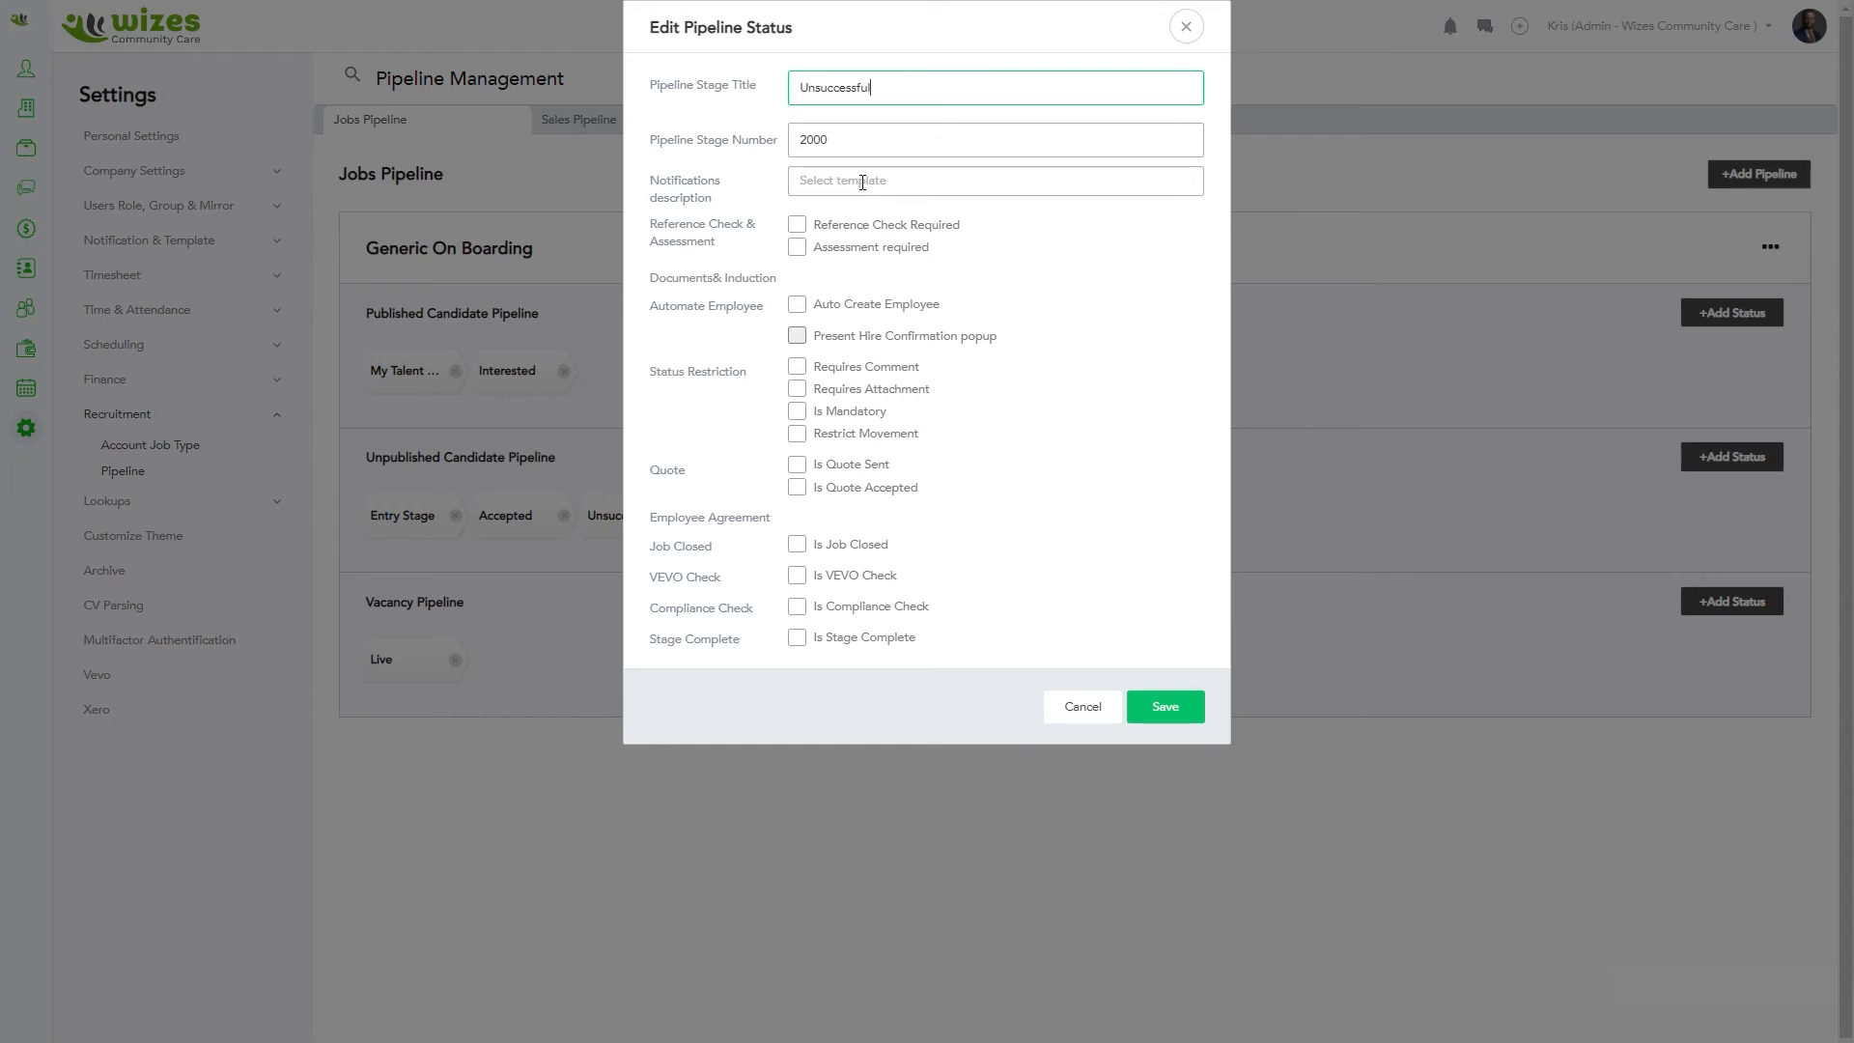
left_click(862, 182)
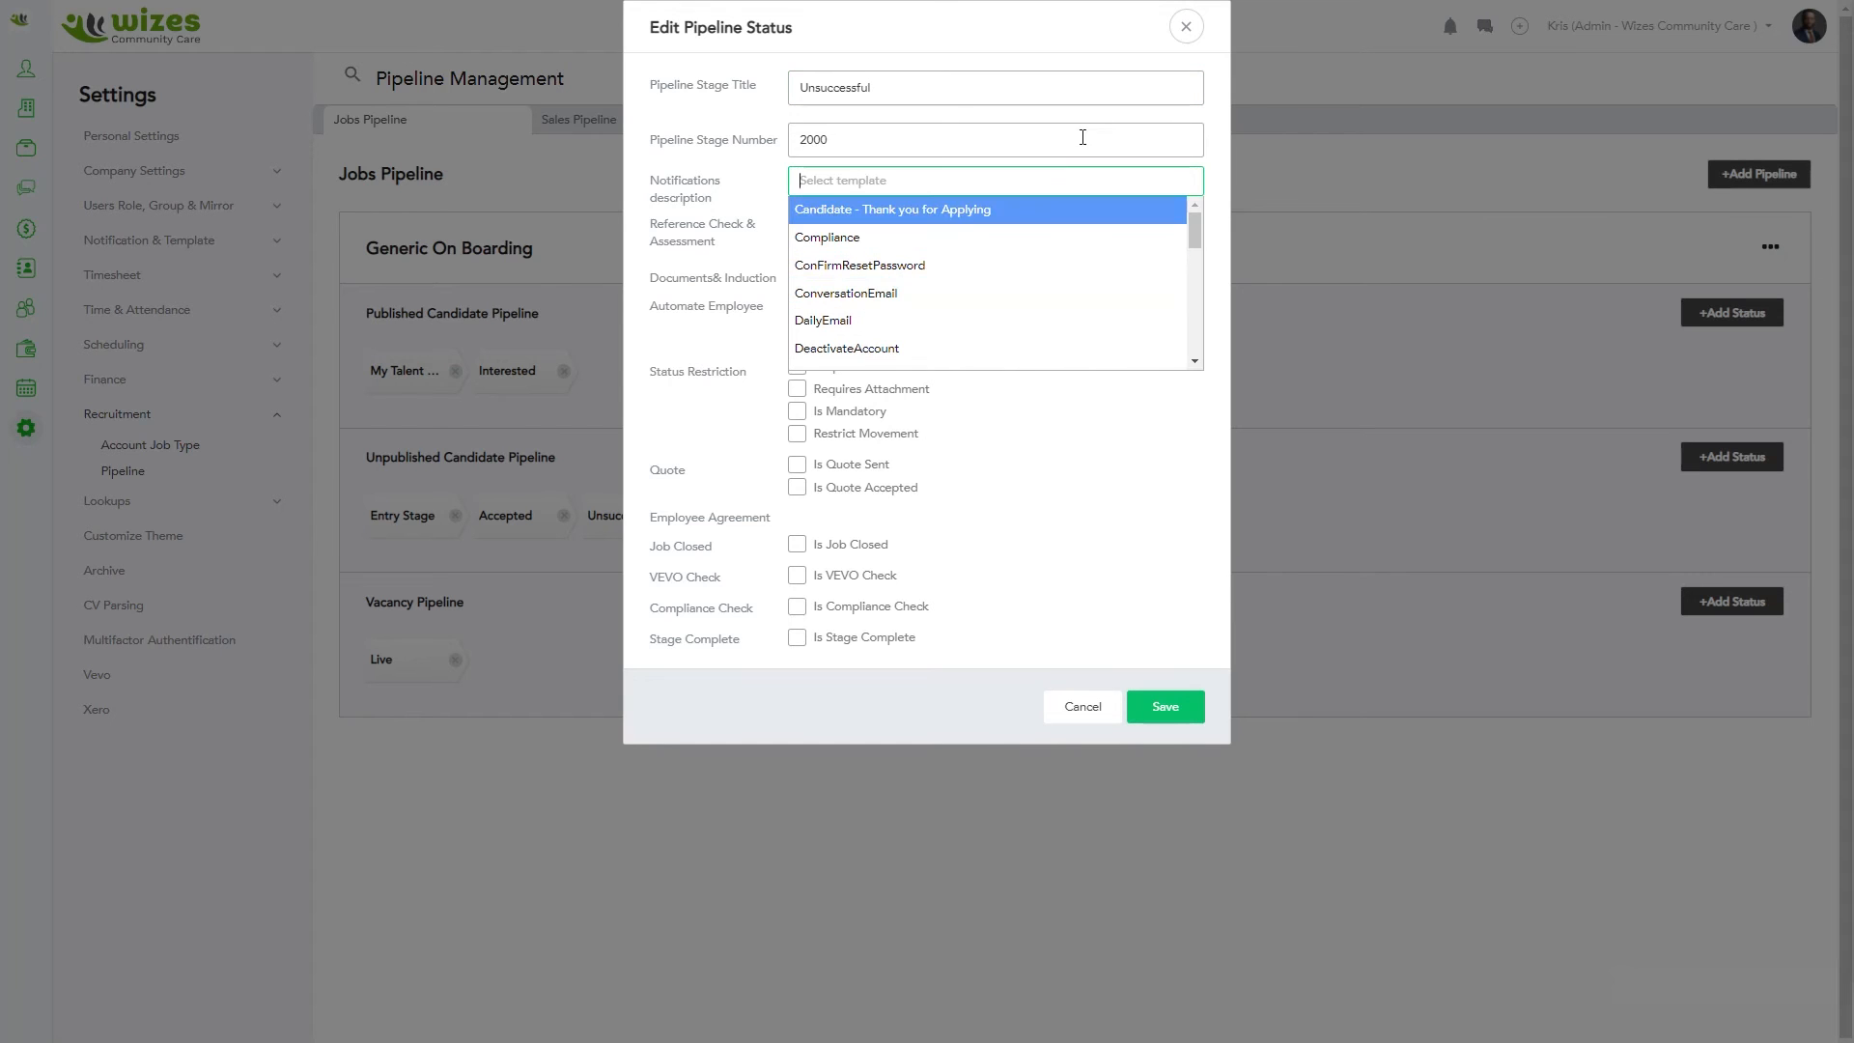
left_click(1185, 29)
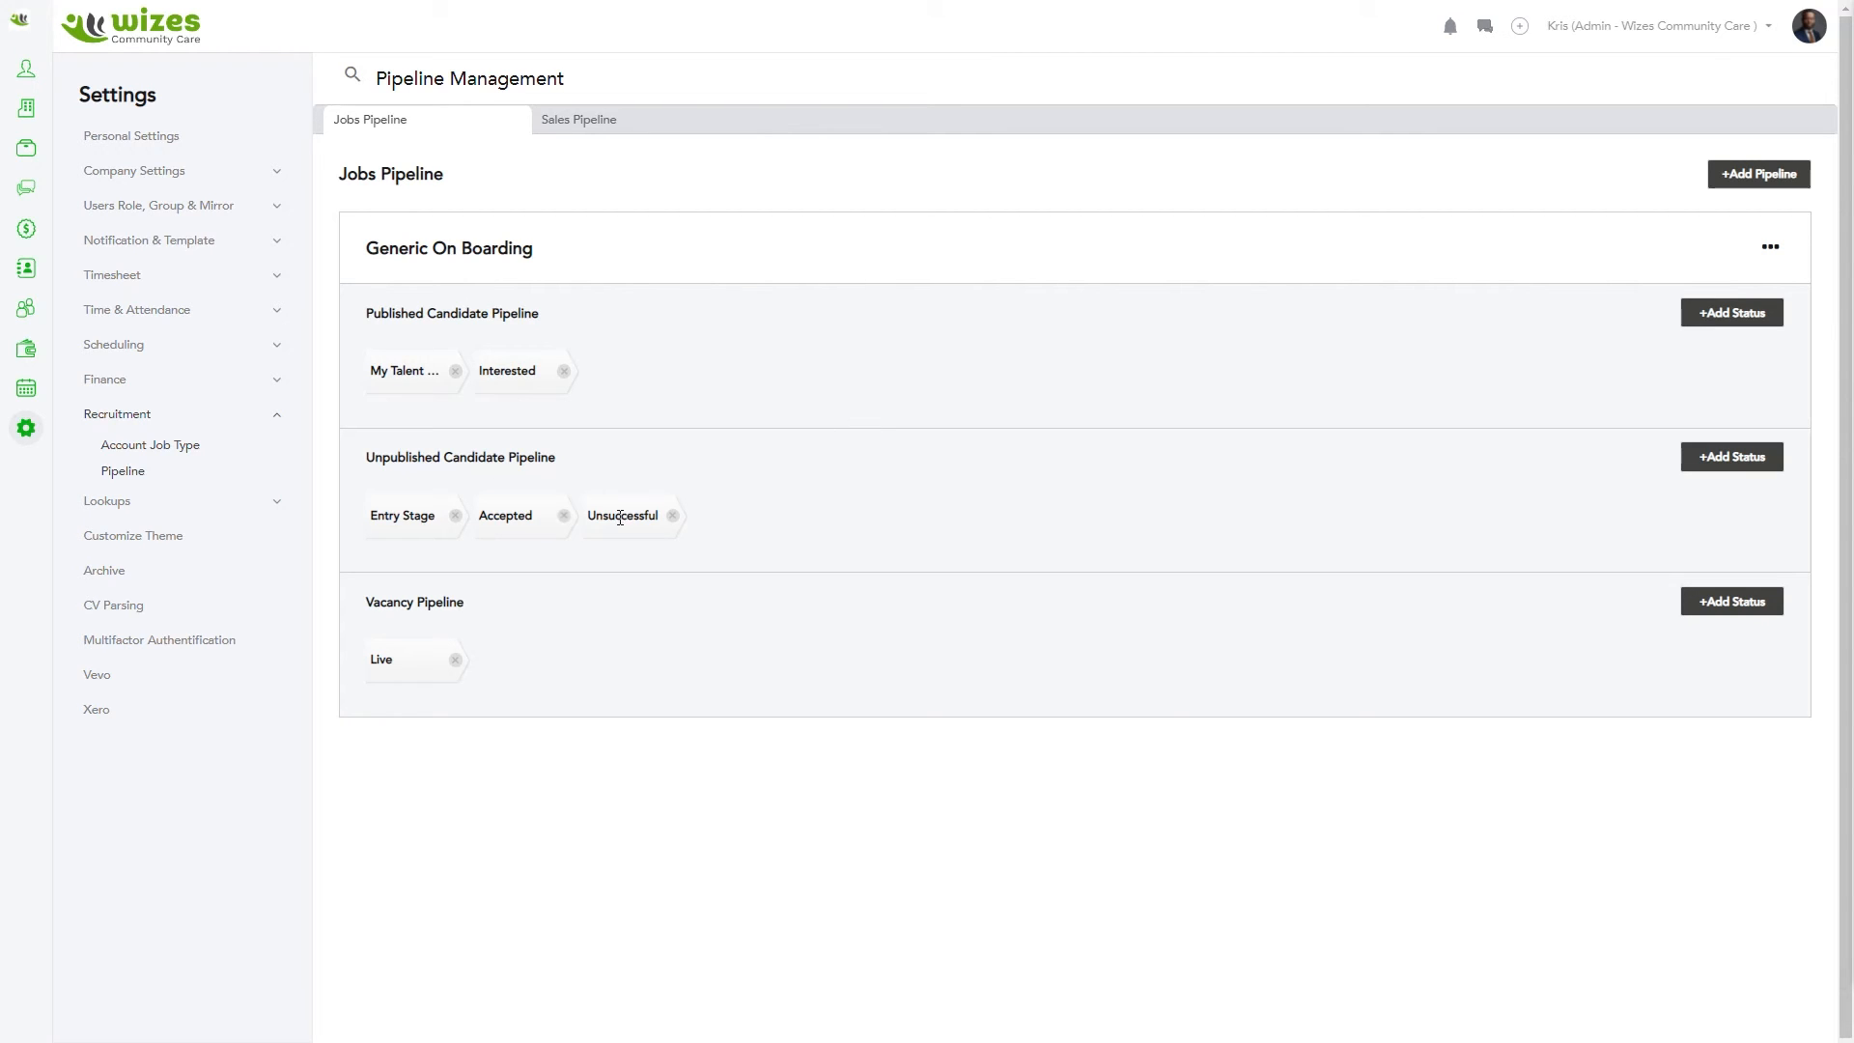
Review the order numbers of the unpublished candidate stages in the Pipeline Stage workbook, and move it back out of view.
left_click_drag(0, 212, 1335, 139)
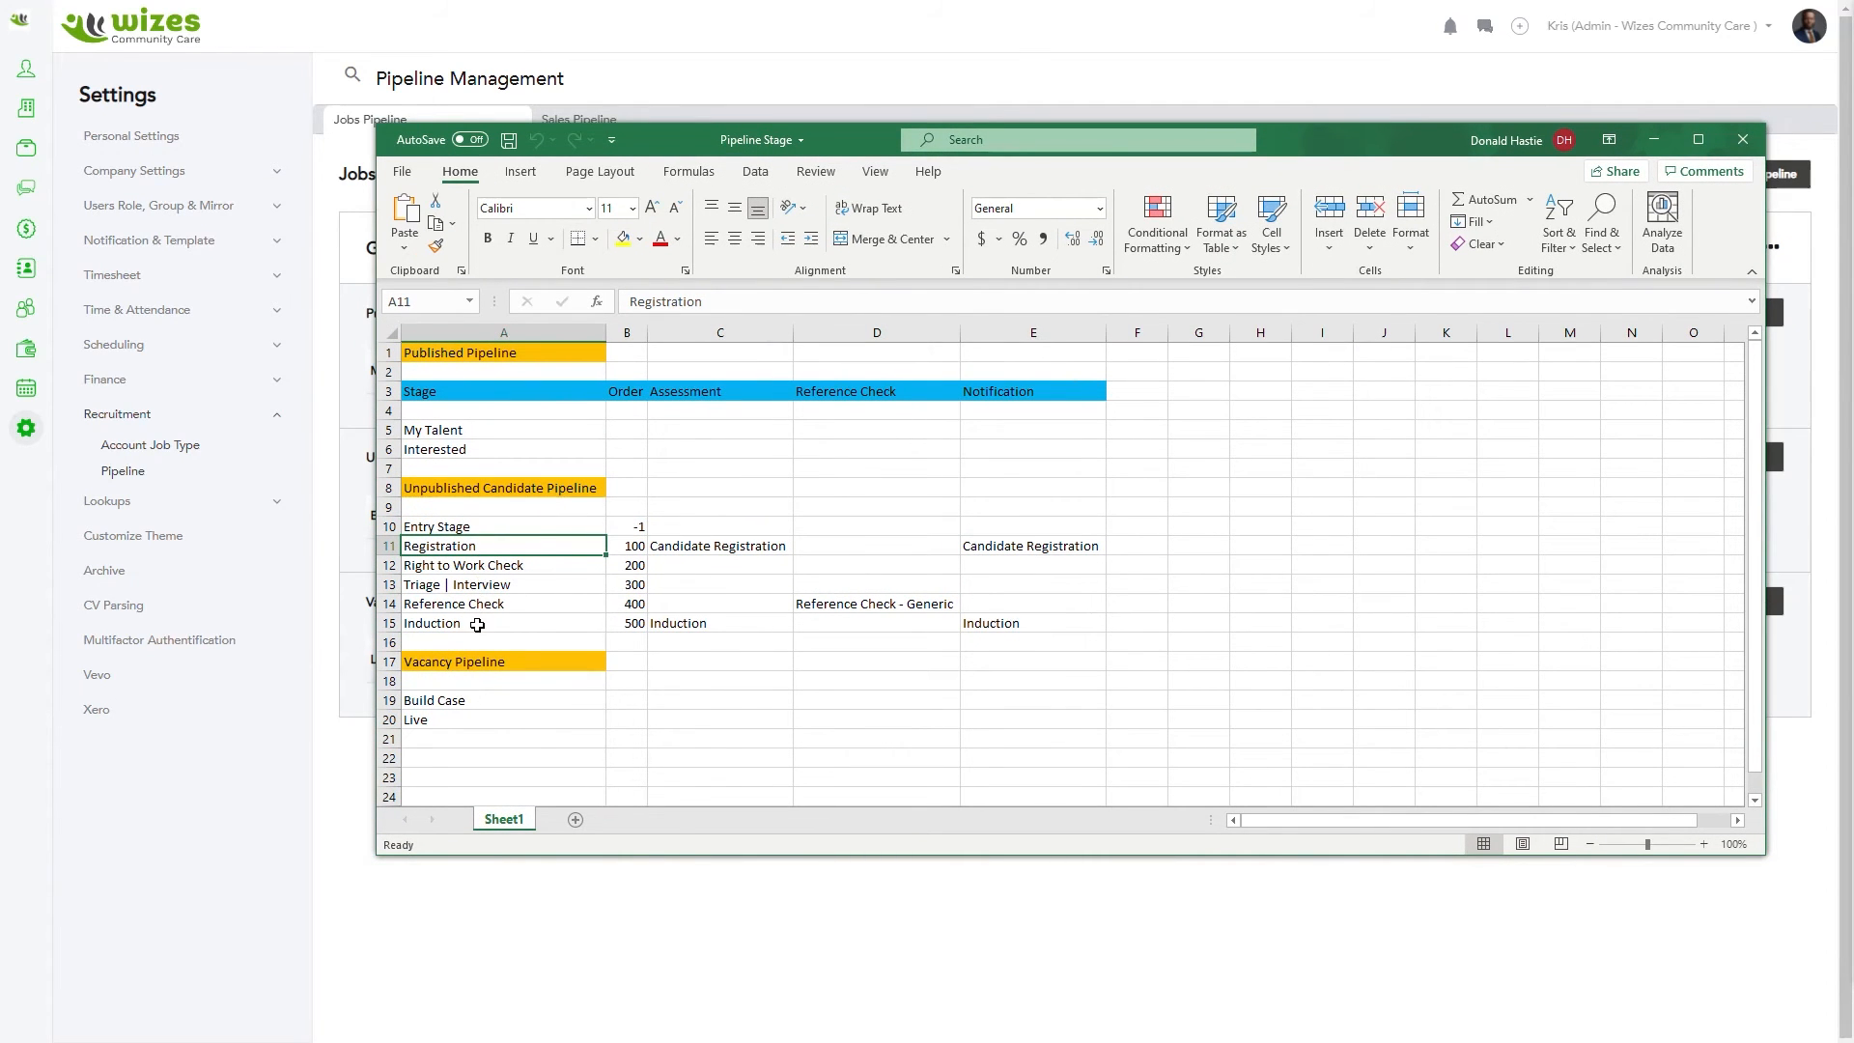
left_click(637, 551)
left_click_drag(635, 568, 637, 606)
left_click_drag(1353, 136, 0, 155)
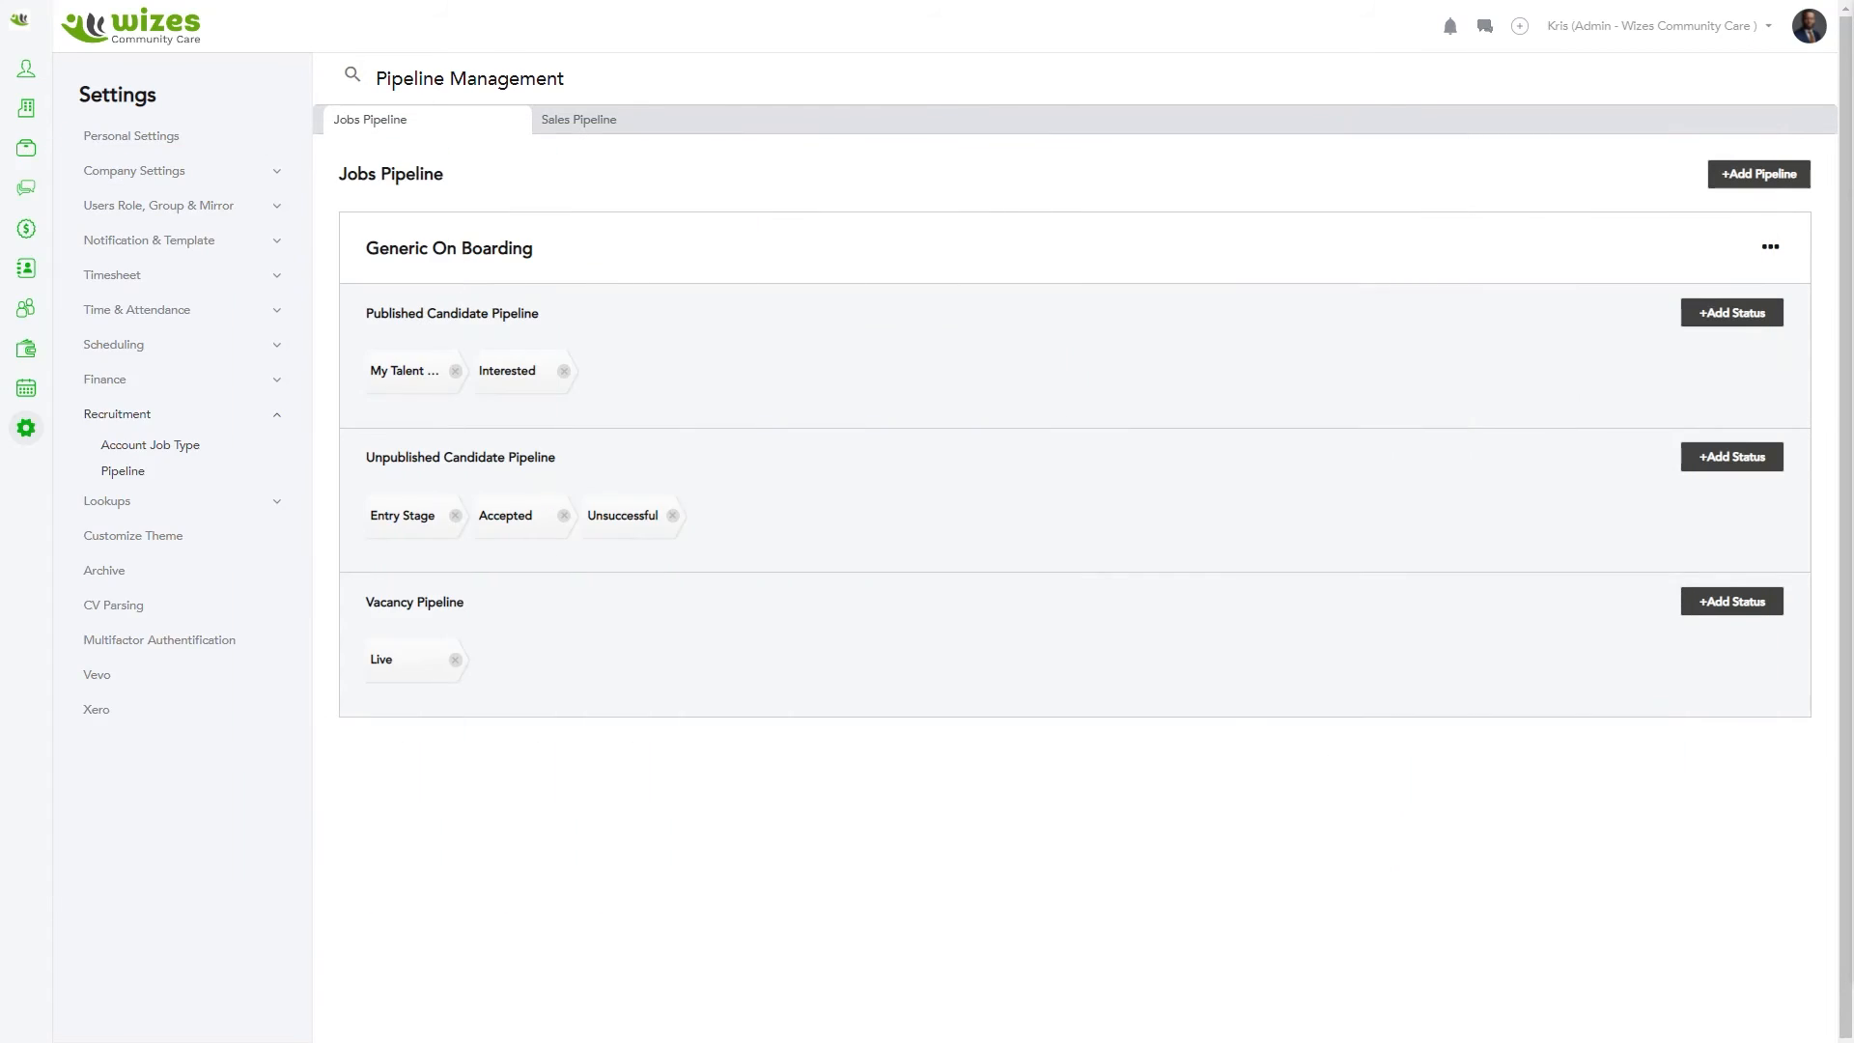
Add a Registration stage to the unpublished candidate pipeline, using Registration as its status code and 100 as its stage number.
left_click(1720, 461)
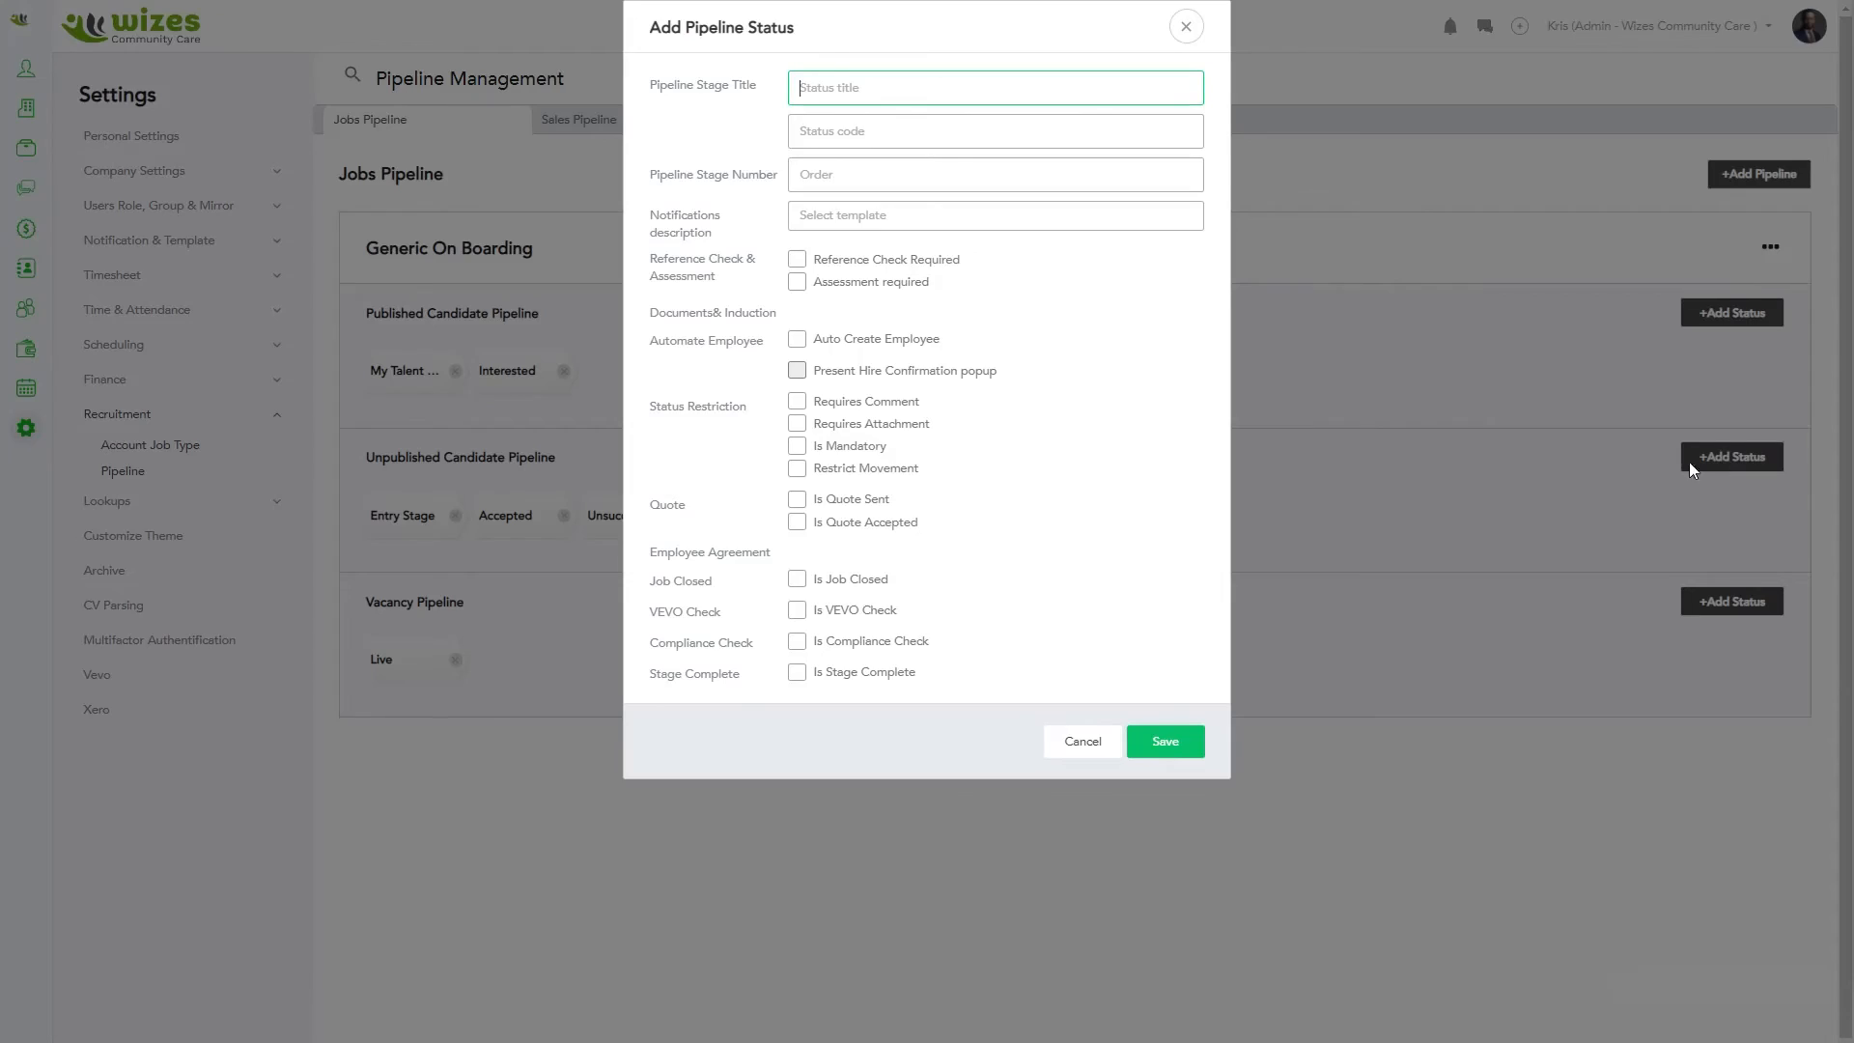
type("Registration")
double_click(832, 79)
key("ctrl+c")
key("Tab")
key("ctrl+v")
key("Tab")
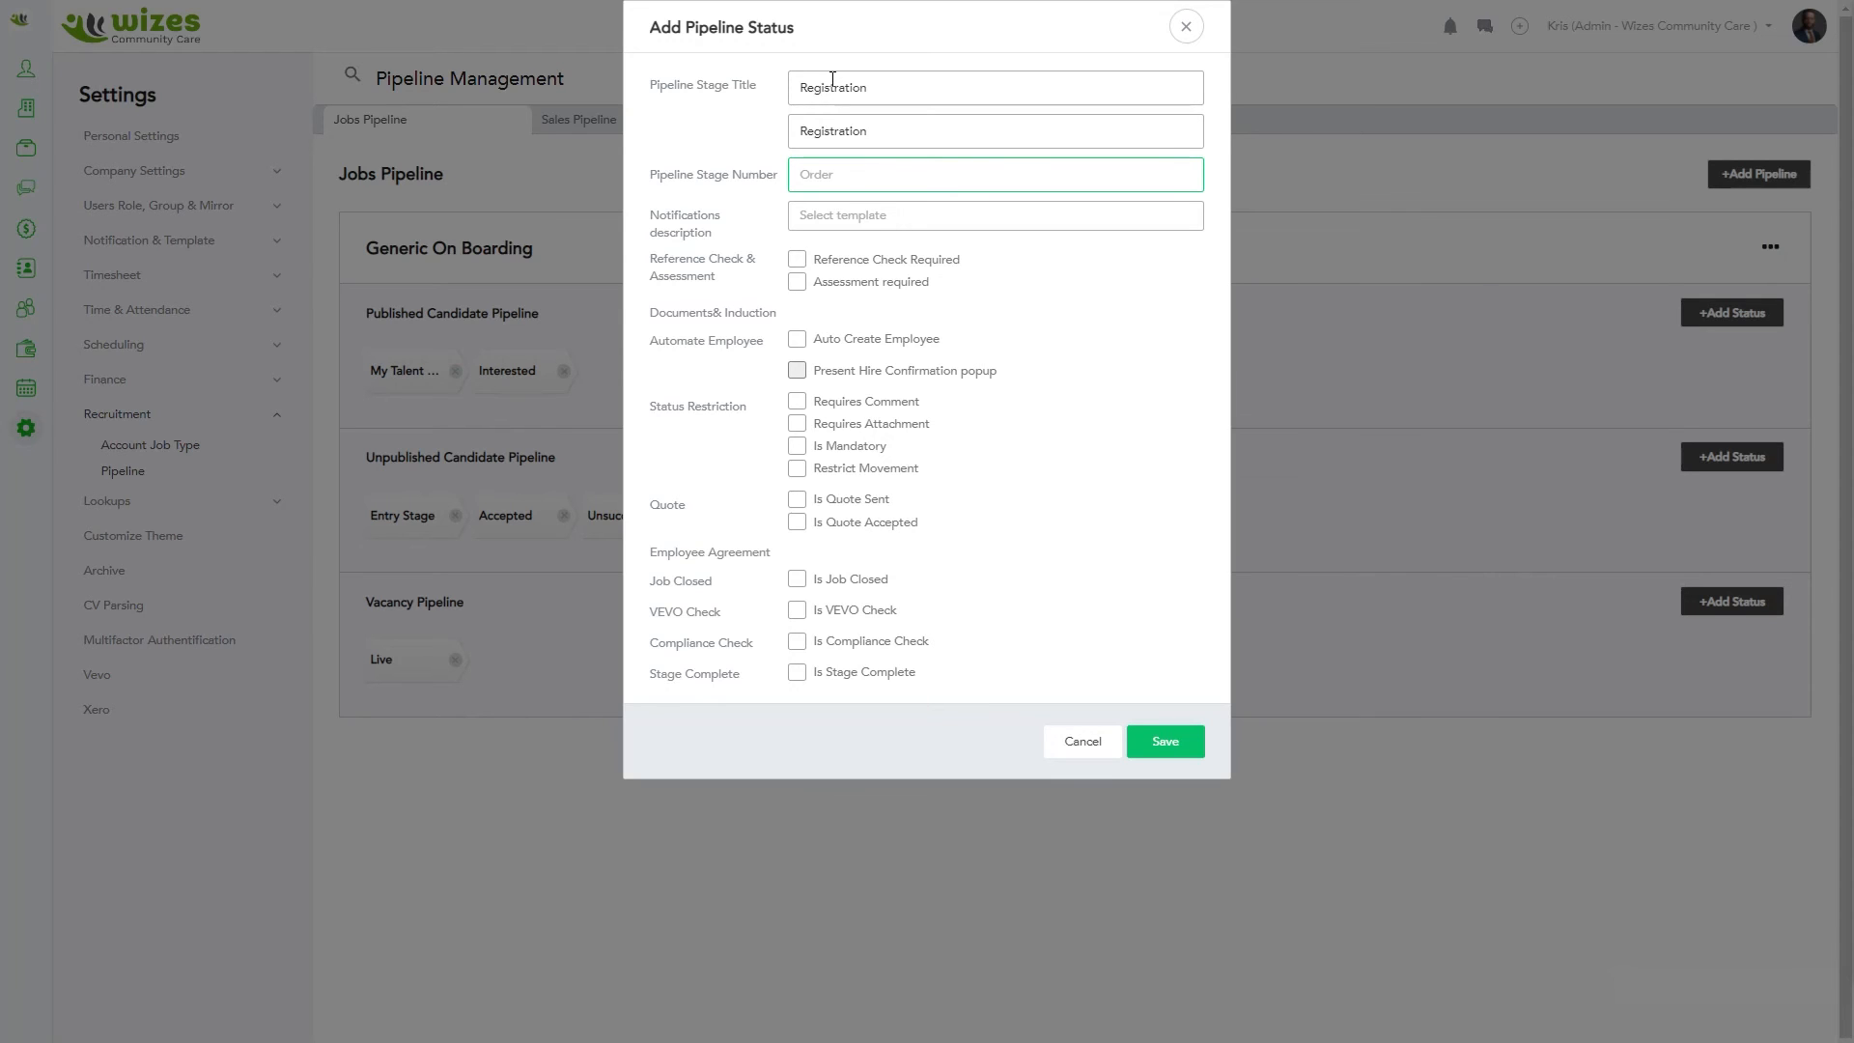
type("100")
key("Tab")
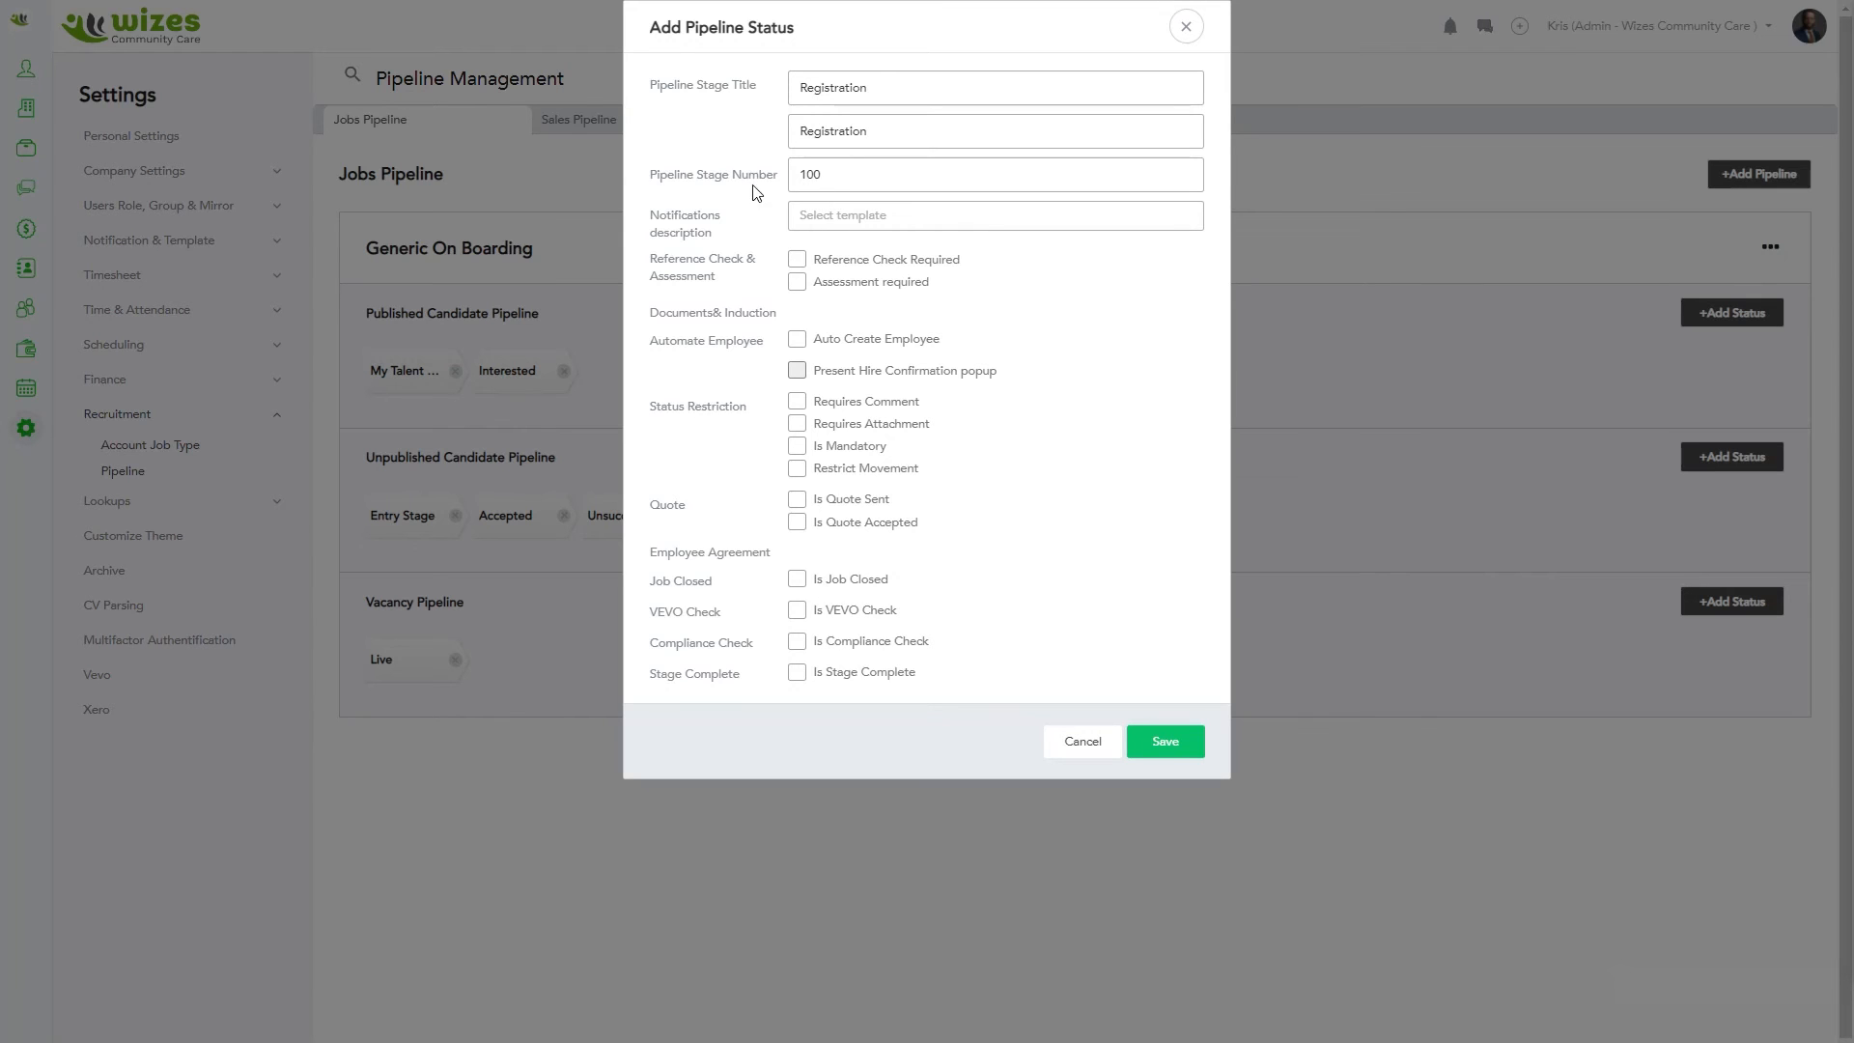
left_click(1164, 744)
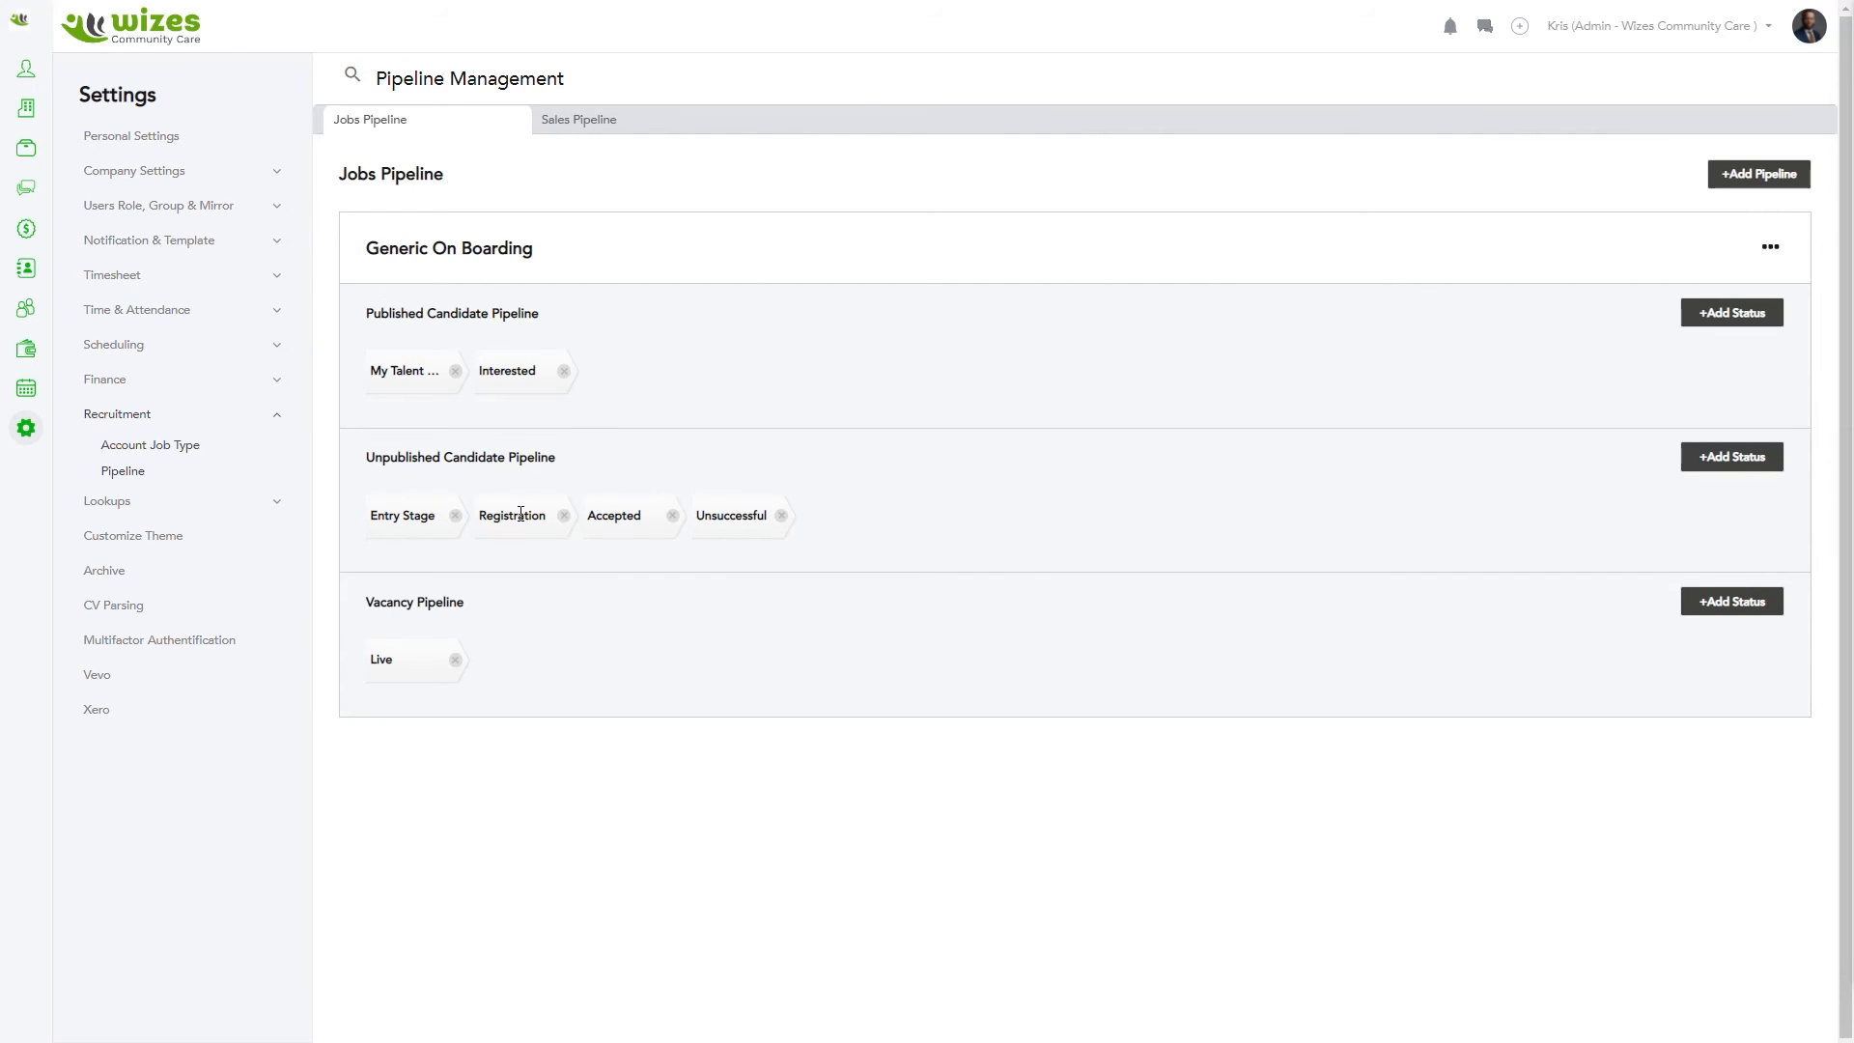
Start a new unpublished candidate pipeline status with Right to Work Check as both its title and status code.
left_click(1704, 465)
type("Rich")
key("BackSpace")
key("BackSpace")
key("BackSpace")
type("ight to Wo")
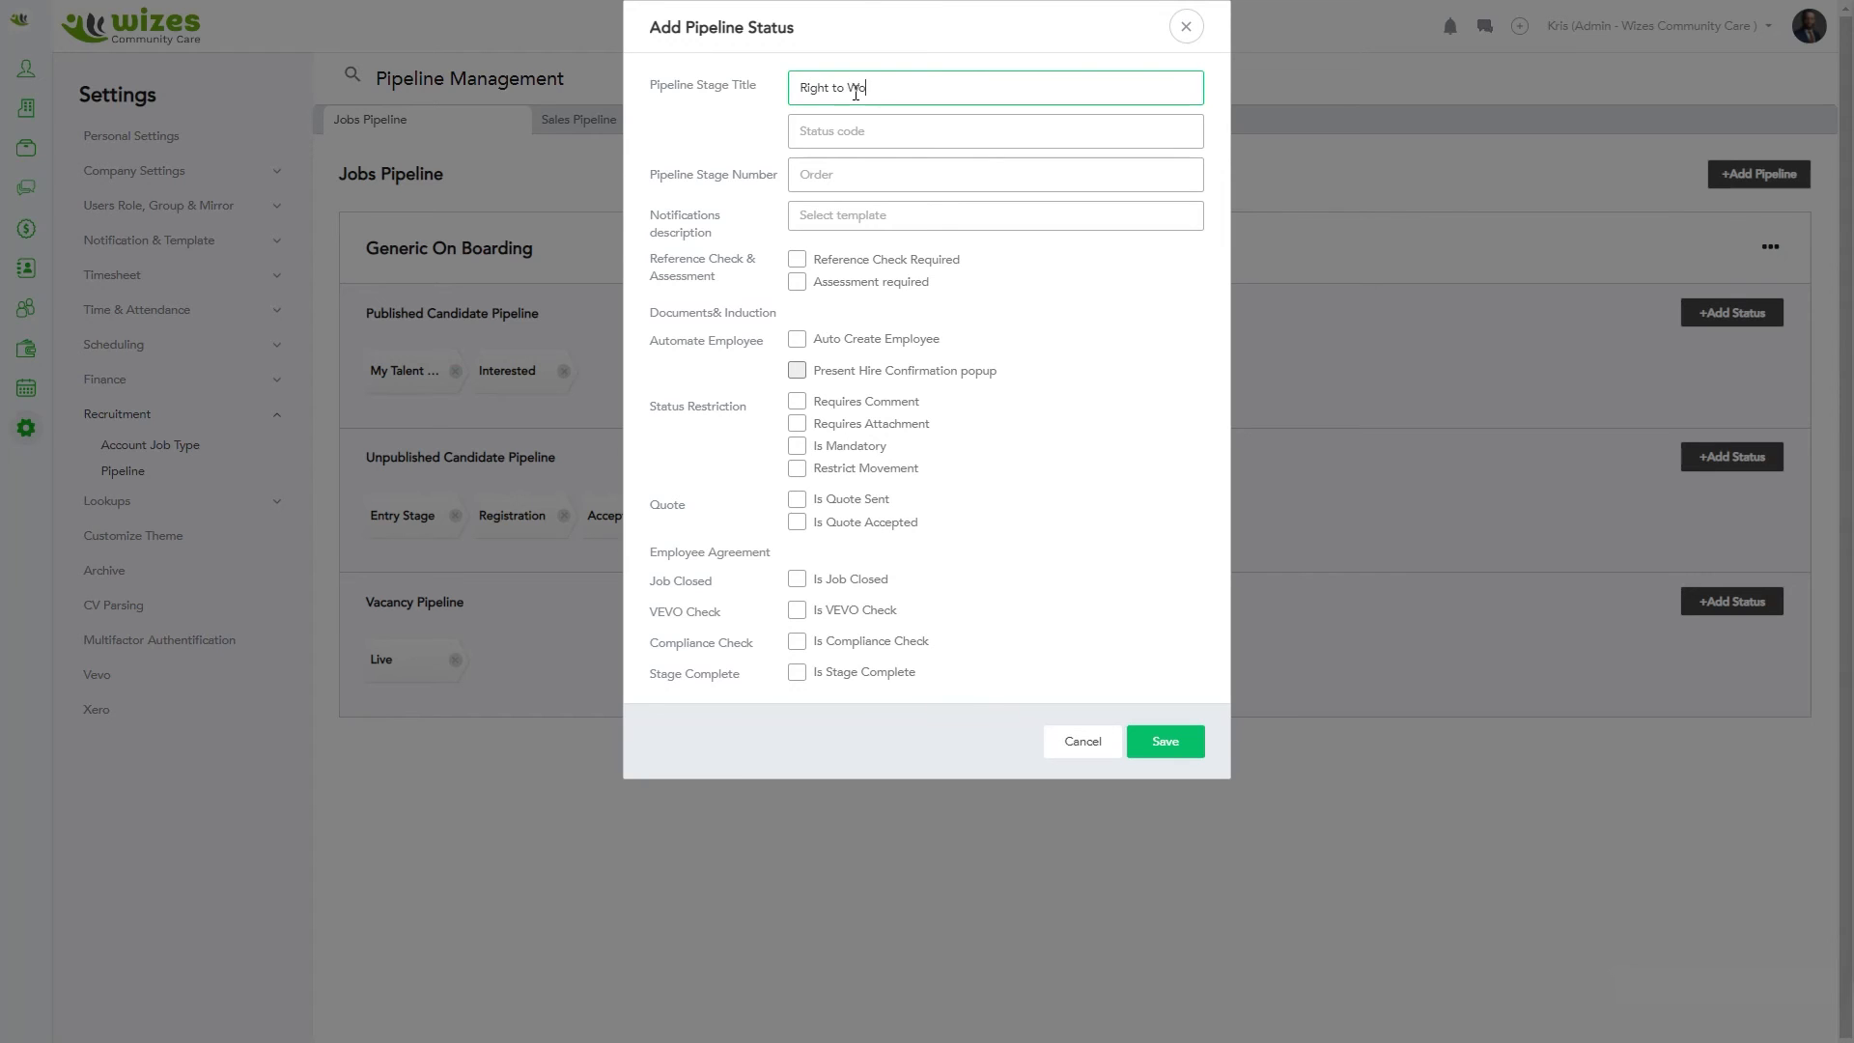
type("rk Check")
left_click_drag(933, 88, 686, 107)
key("ctrl+c")
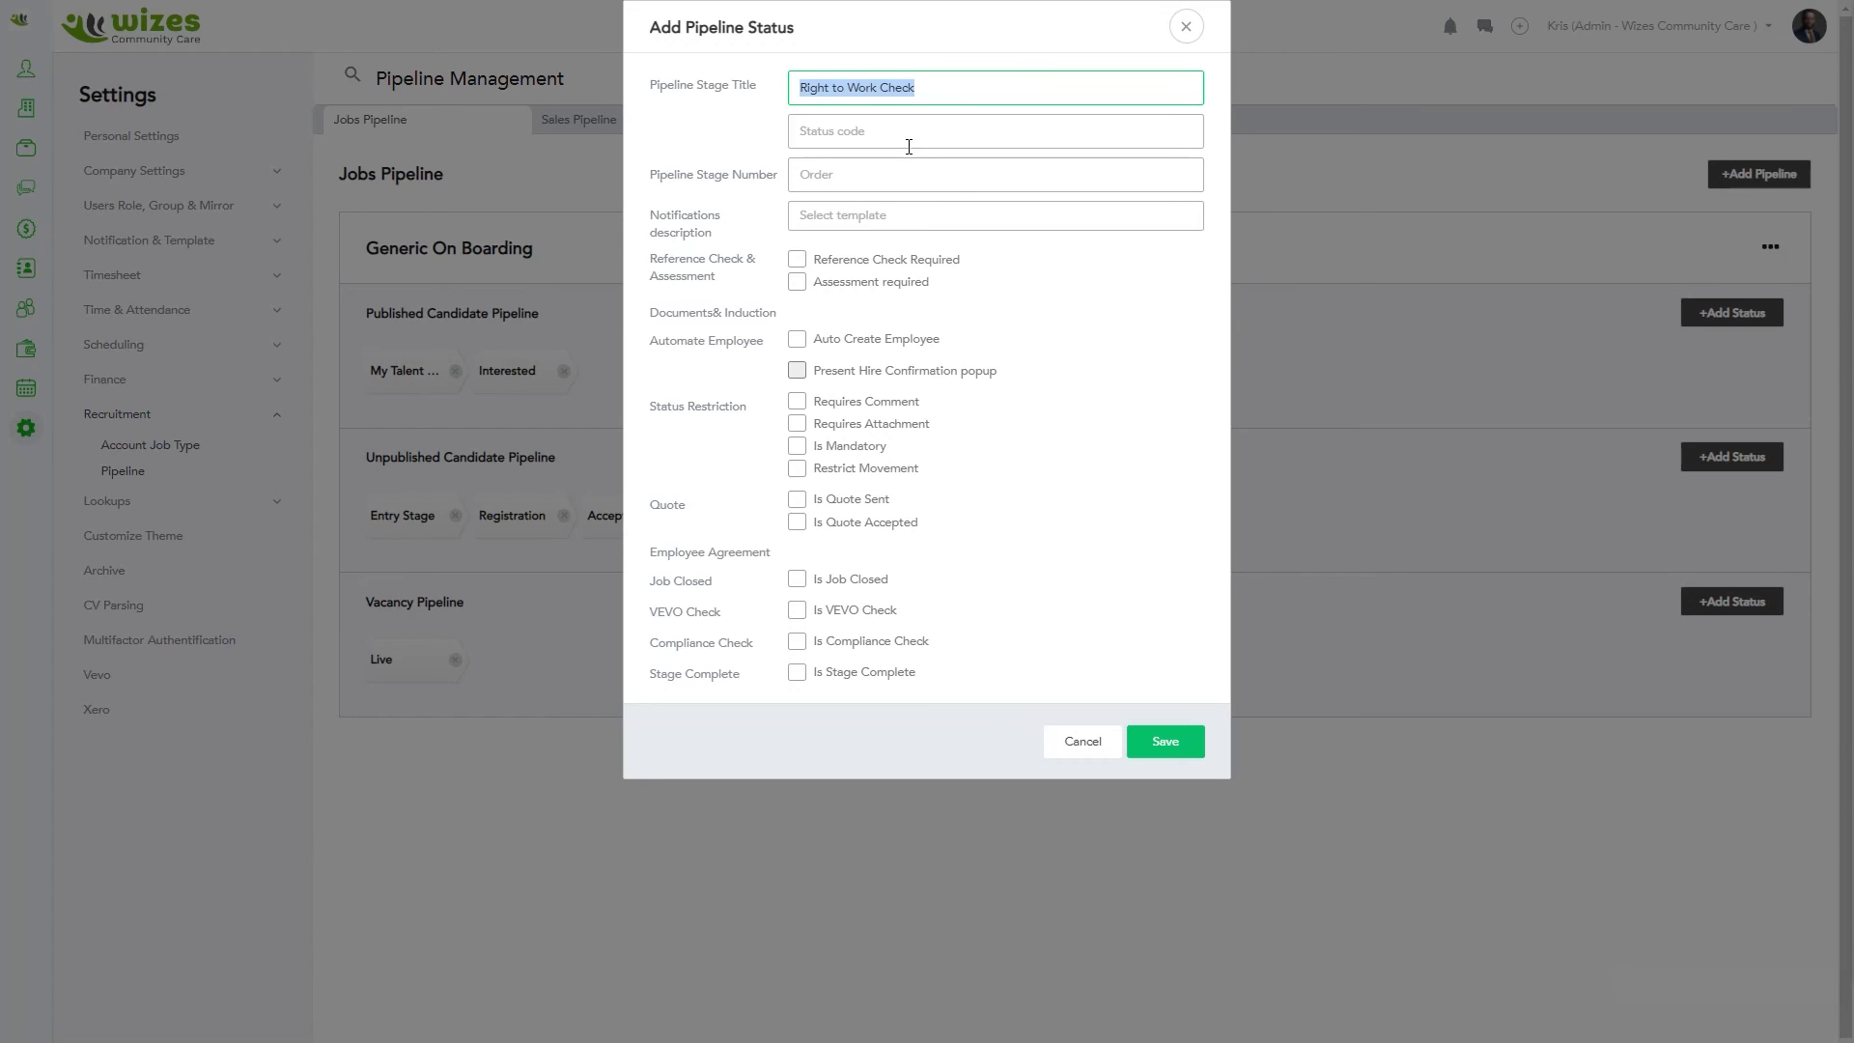
left_click(898, 133)
key("ctrl+v")
Set the Right to Work Check stage number to 200, enable Is VEVO Check with stage order 300, and save the stage.
left_click(864, 169)
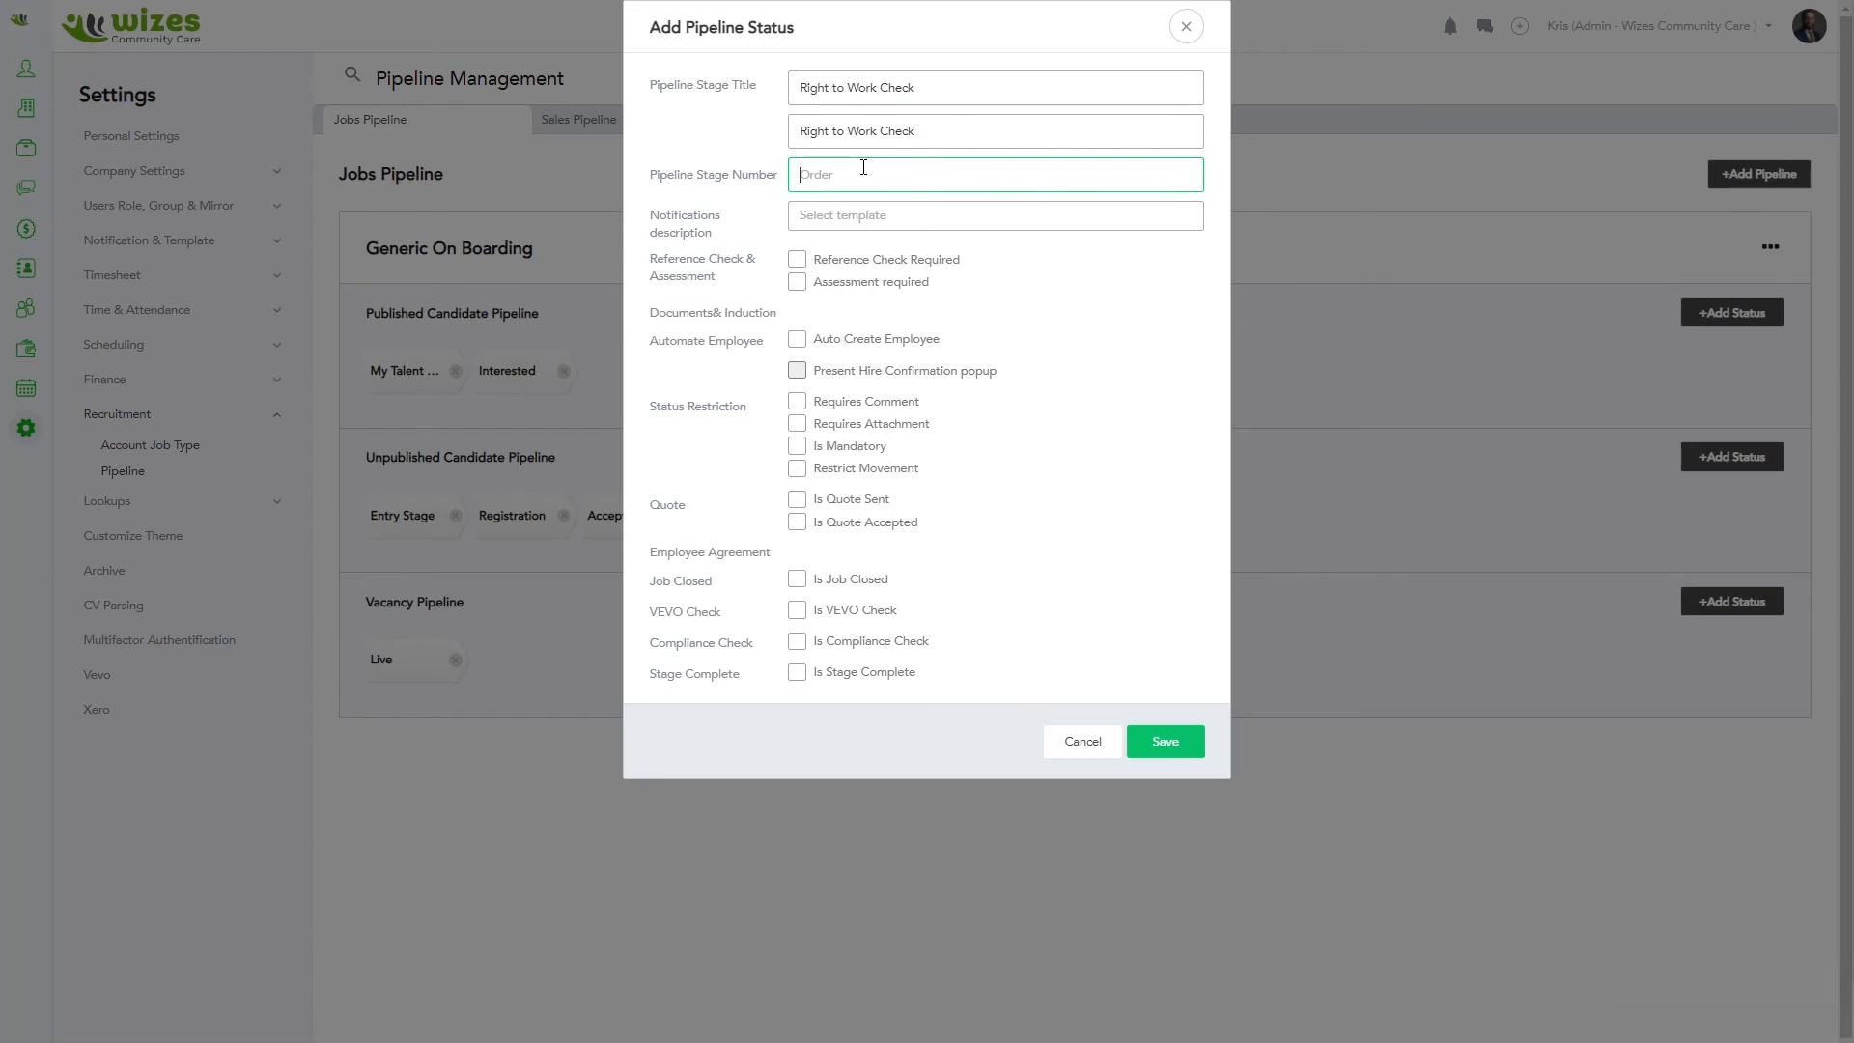
type("200")
left_click(798, 611)
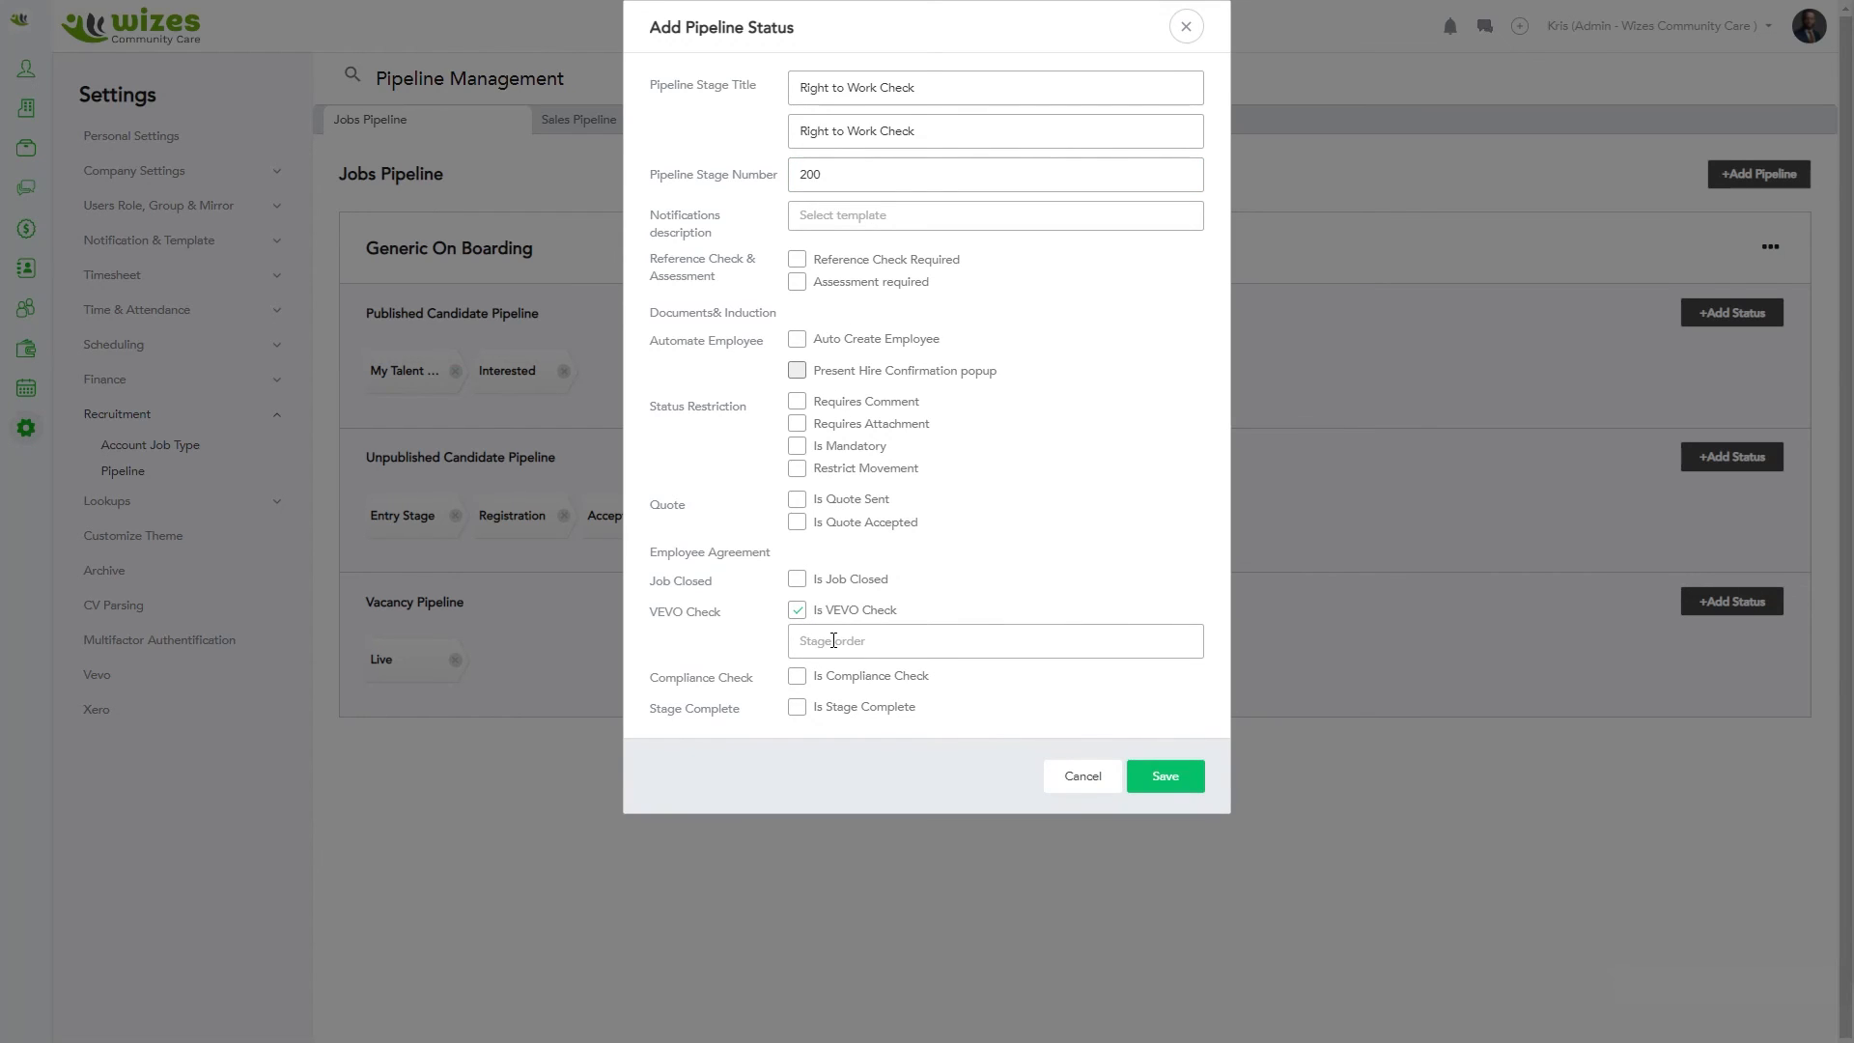
left_click(833, 641)
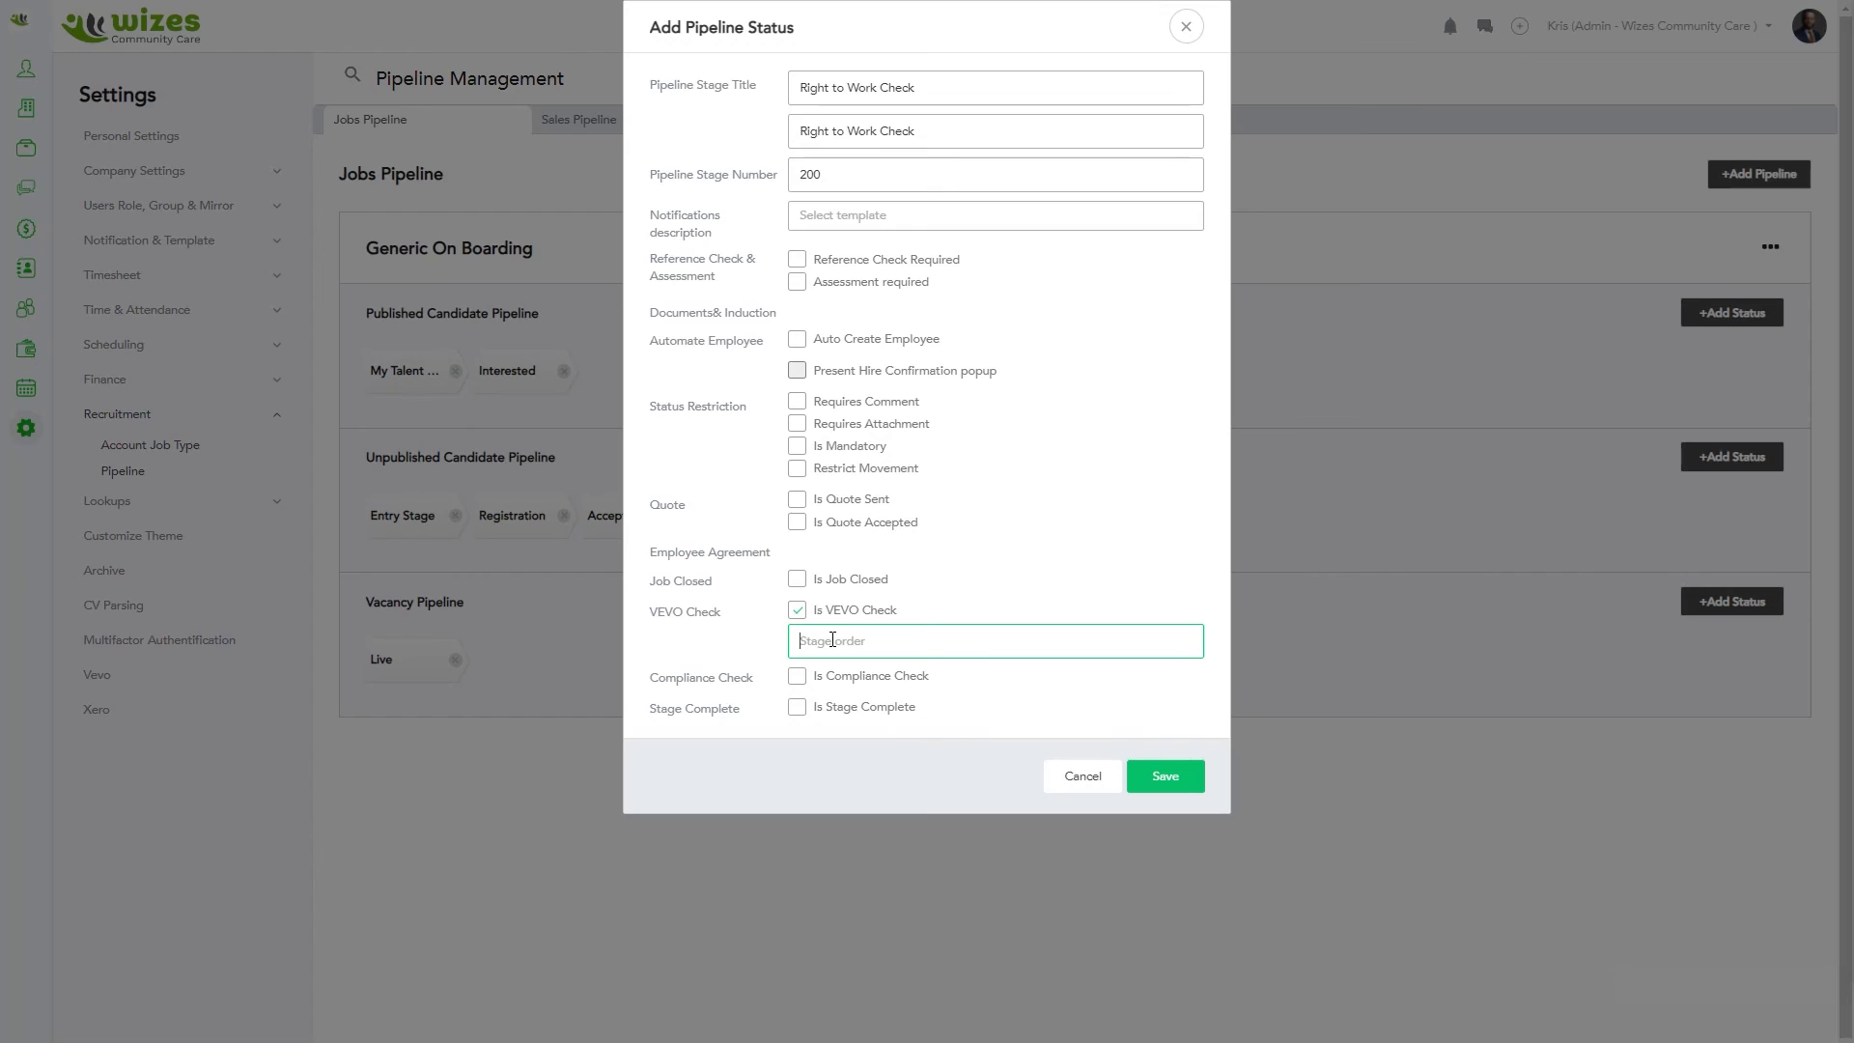
type("300")
left_click(1162, 785)
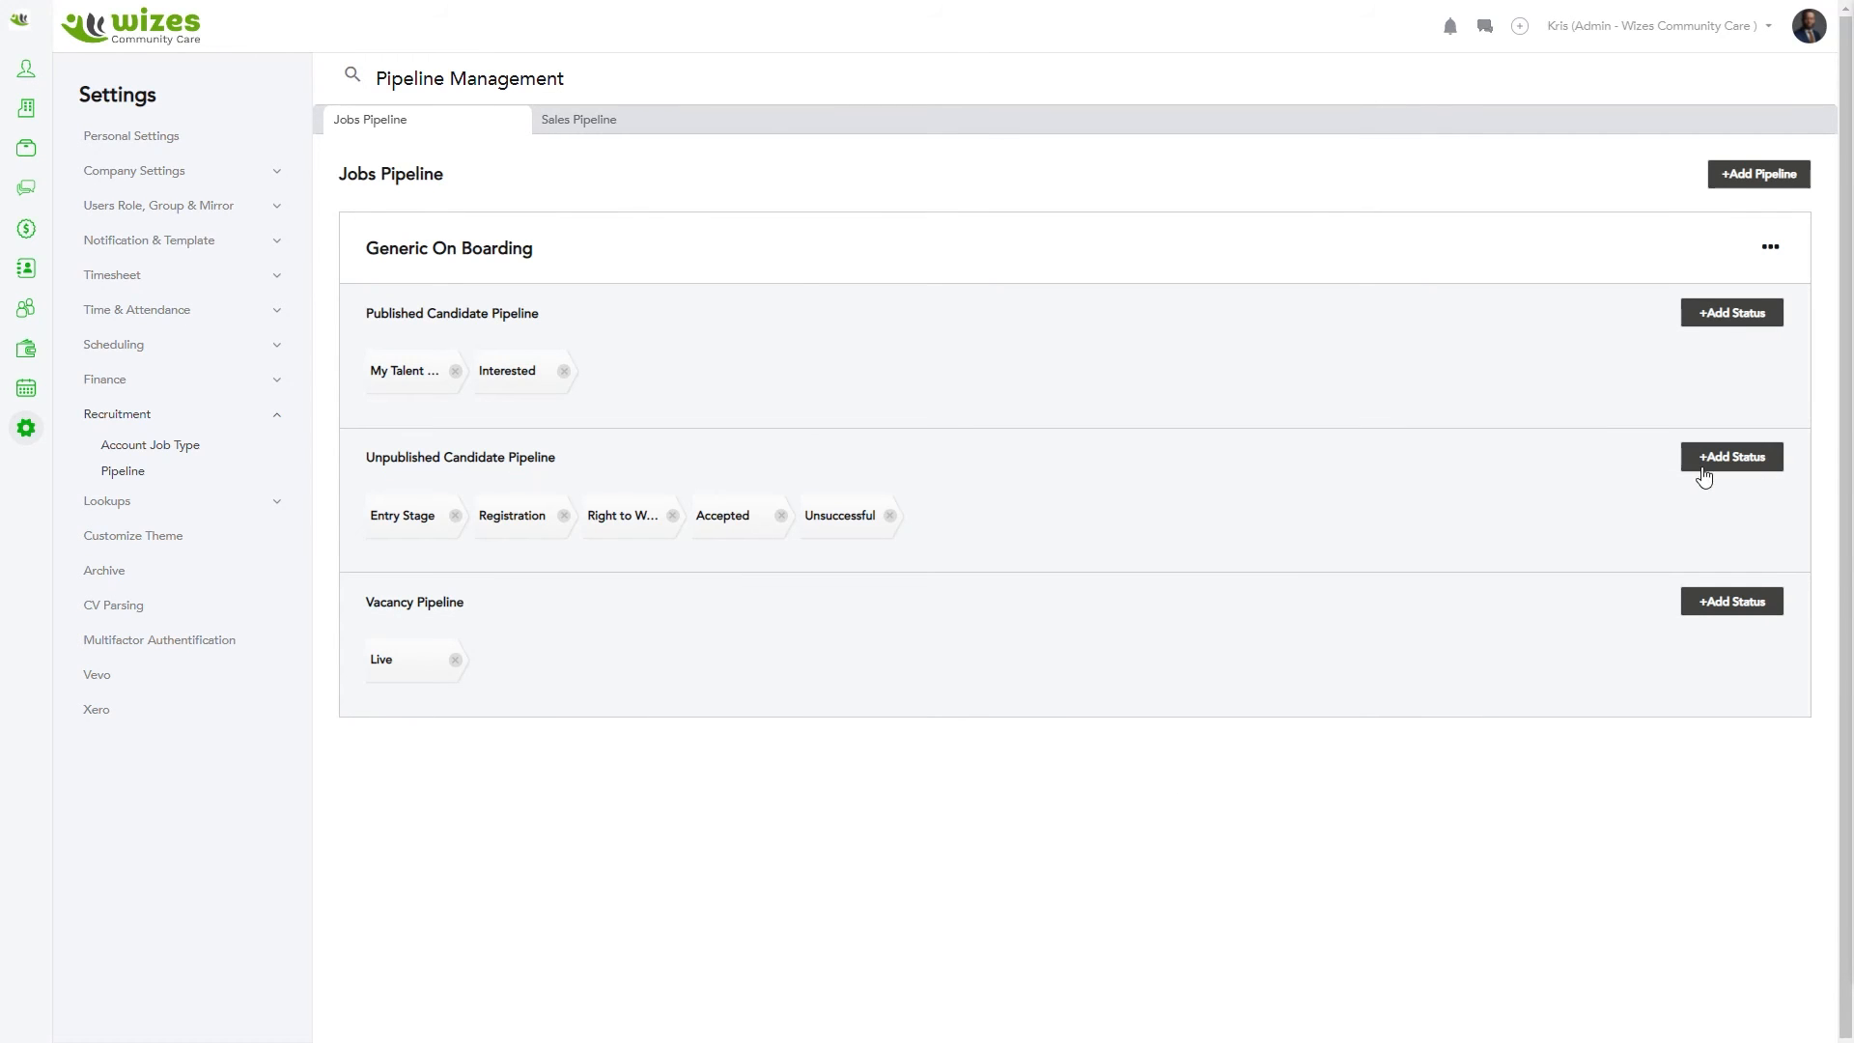
Add a stage to the unpublished candidate pipeline with Triage | Interview as title and status code, and stage number 300.
left_click(1705, 461)
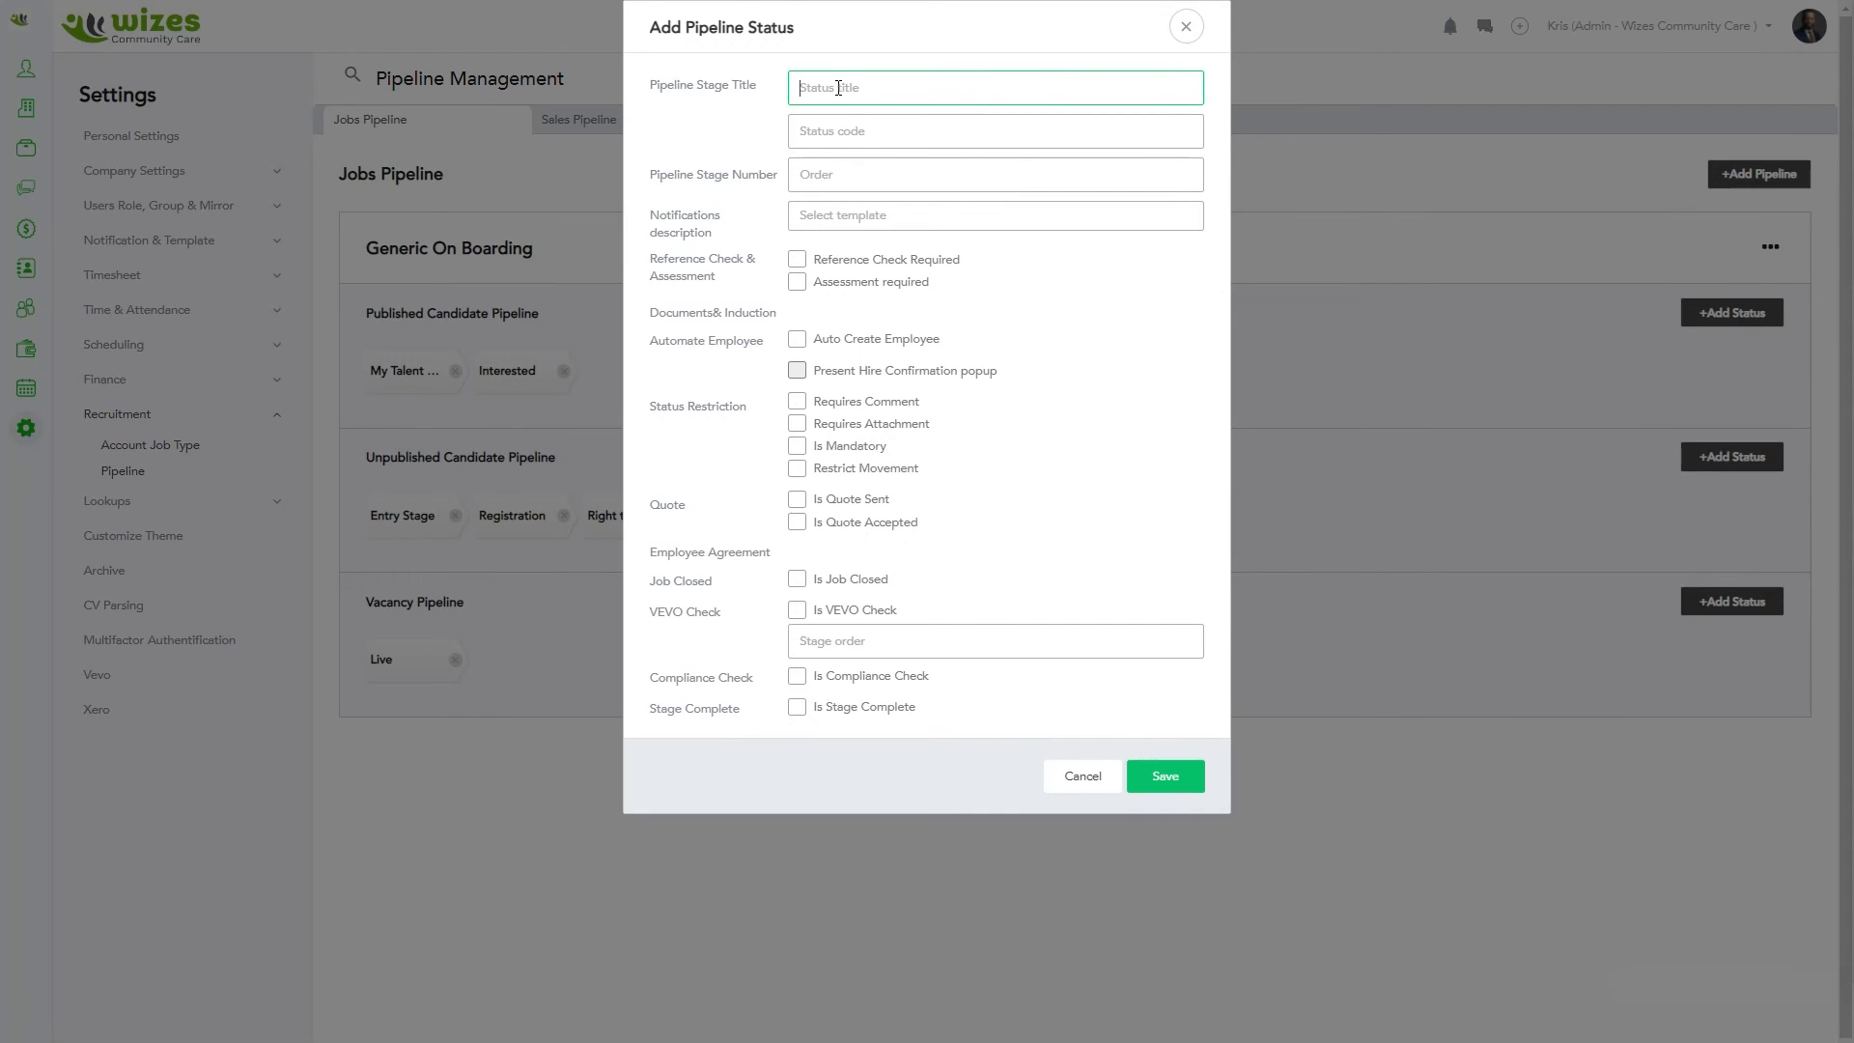
type("Triage")
type(" Interview")
key("ctrl+a")
key("ctrl+c")
left_click(852, 131)
key("ctrl+v")
left_click(838, 176)
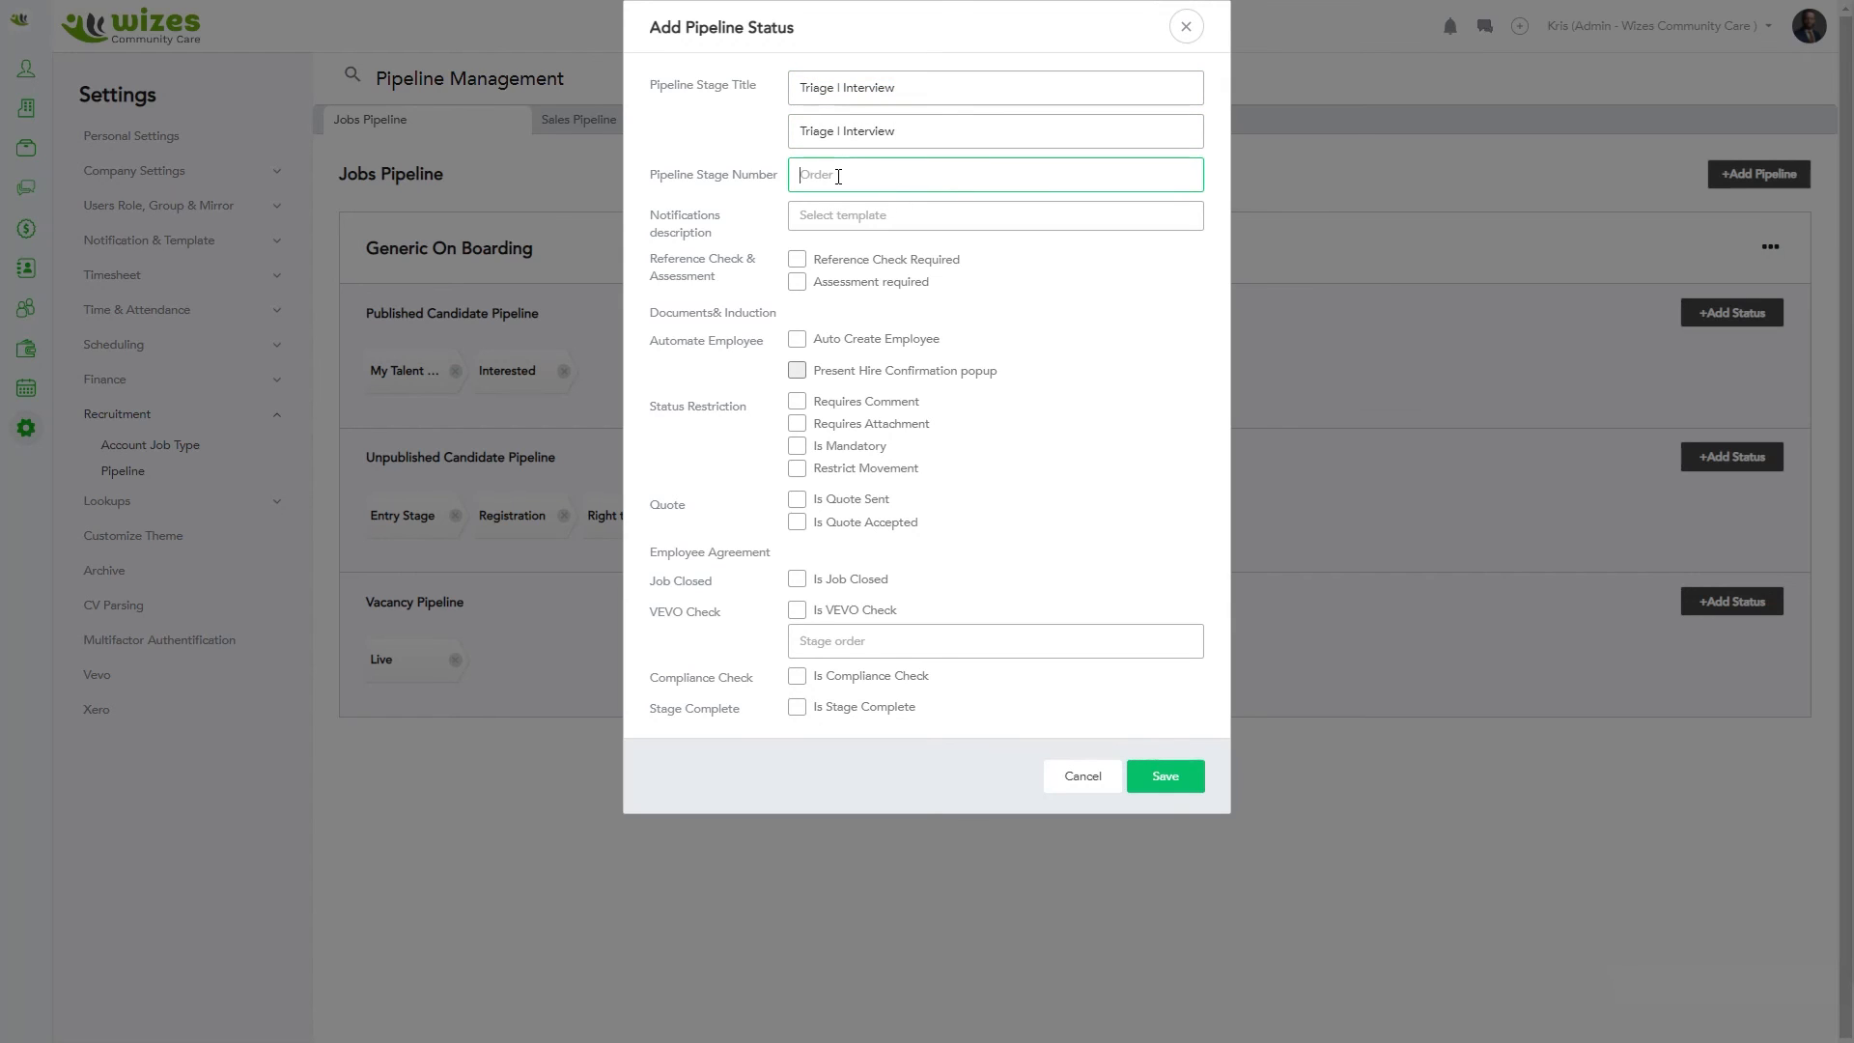
type("300")
left_click(1182, 782)
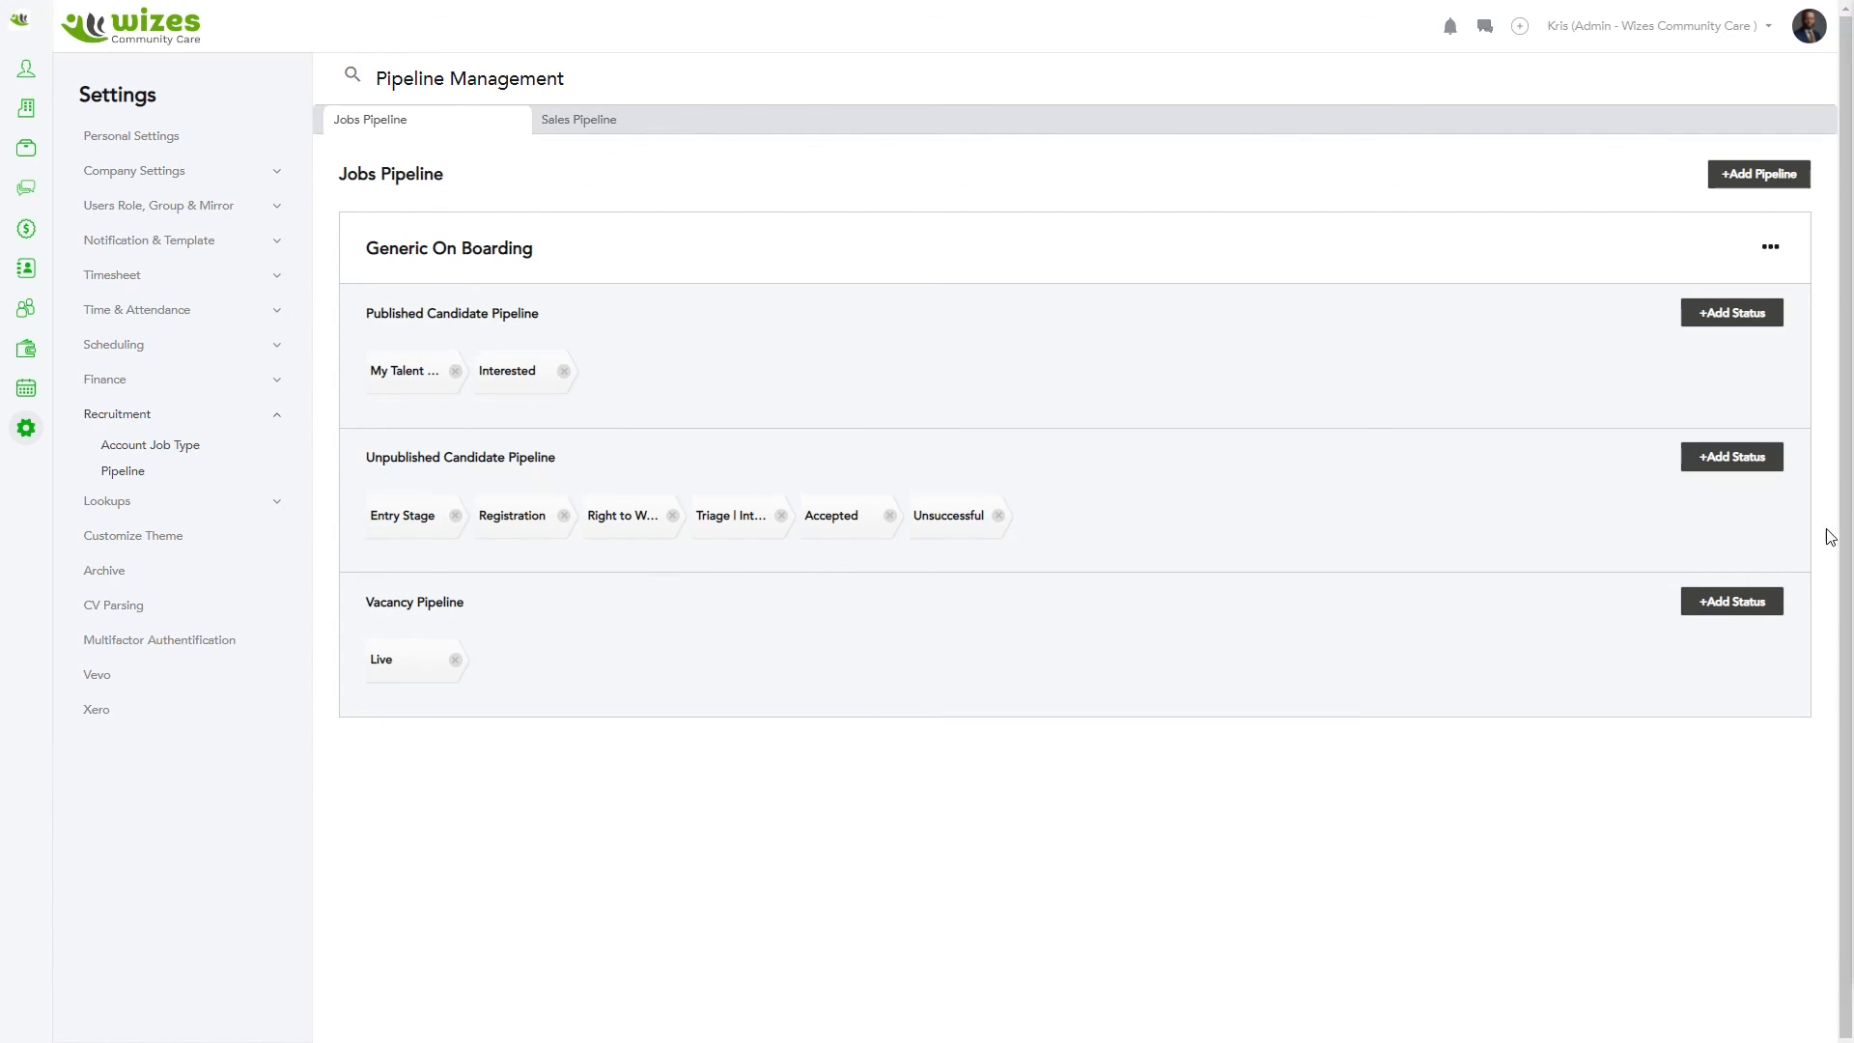
Add a Reference Check stage to the unpublished candidate pipeline, using Reference Check as its status code and 400 as its stage number.
left_click(1729, 456)
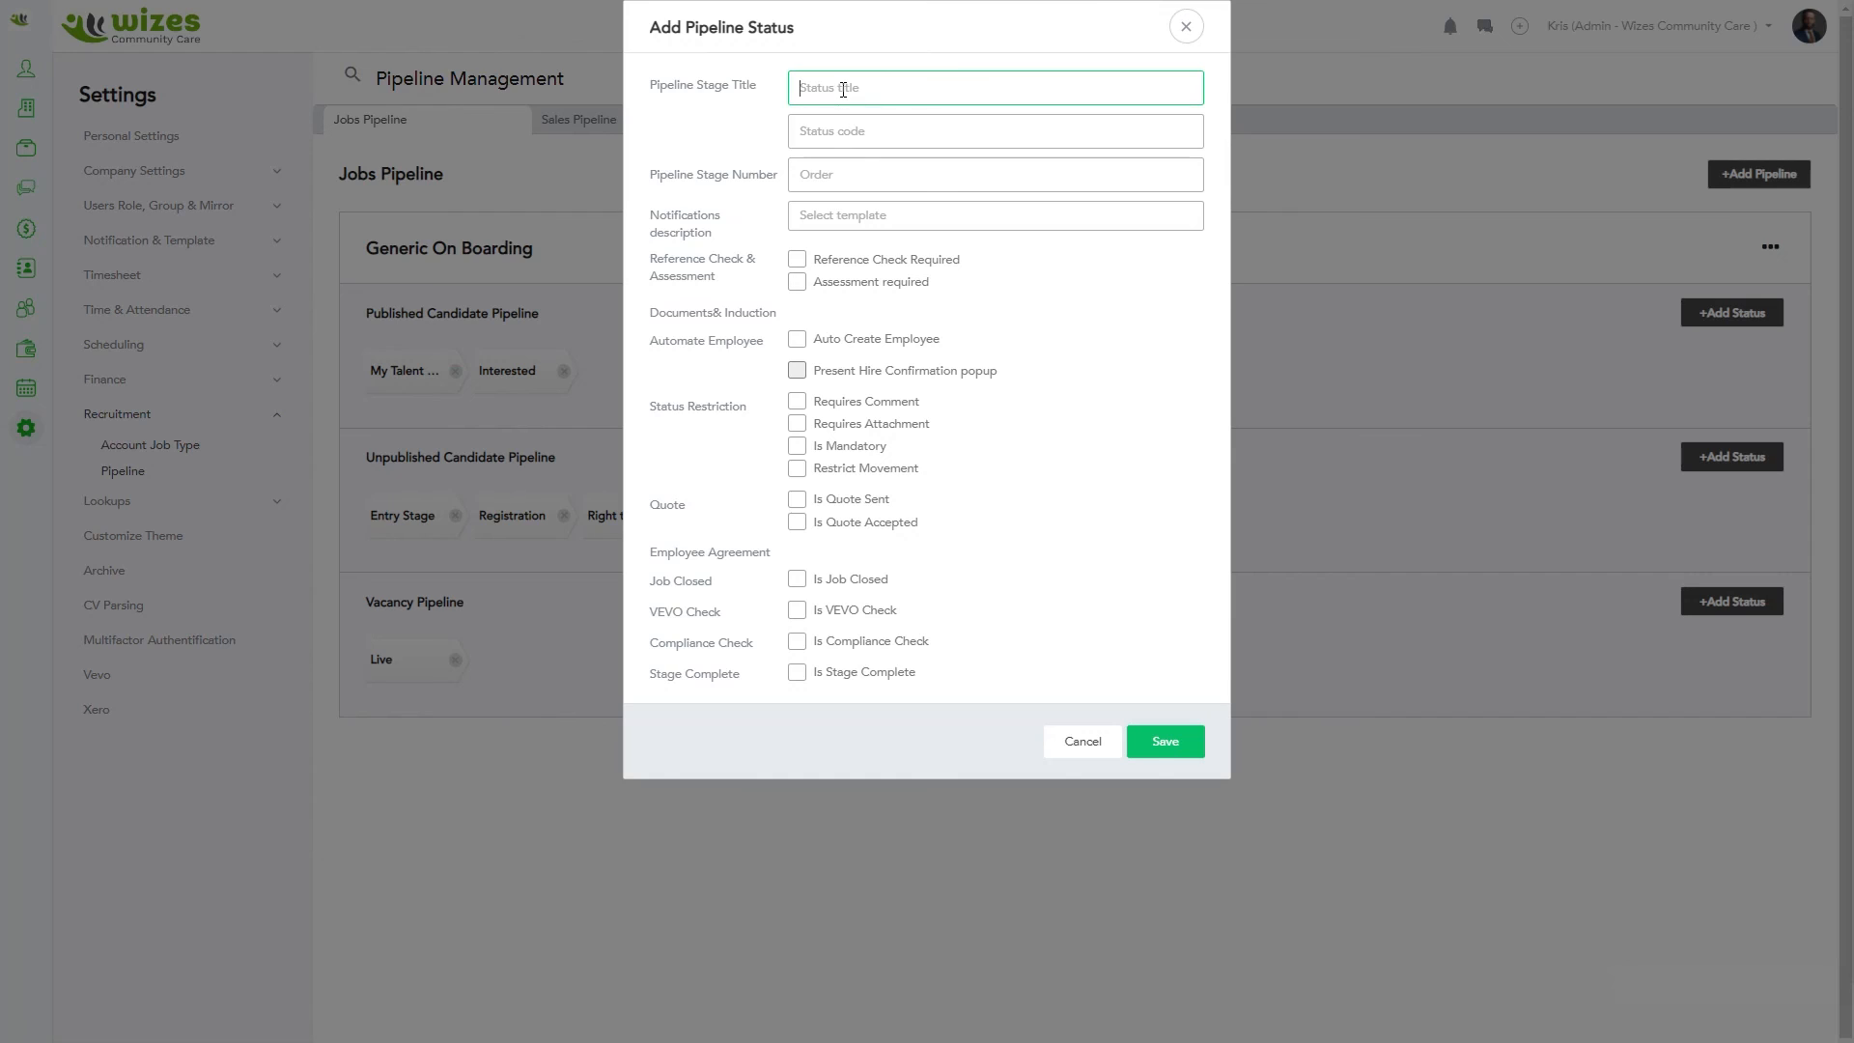
type("Reference Check")
left_click(860, 130)
left_click_drag(914, 90, 738, 89)
key("ctrl+c")
left_click(855, 130)
key("ctrl+v")
left_click(825, 174)
type("400")
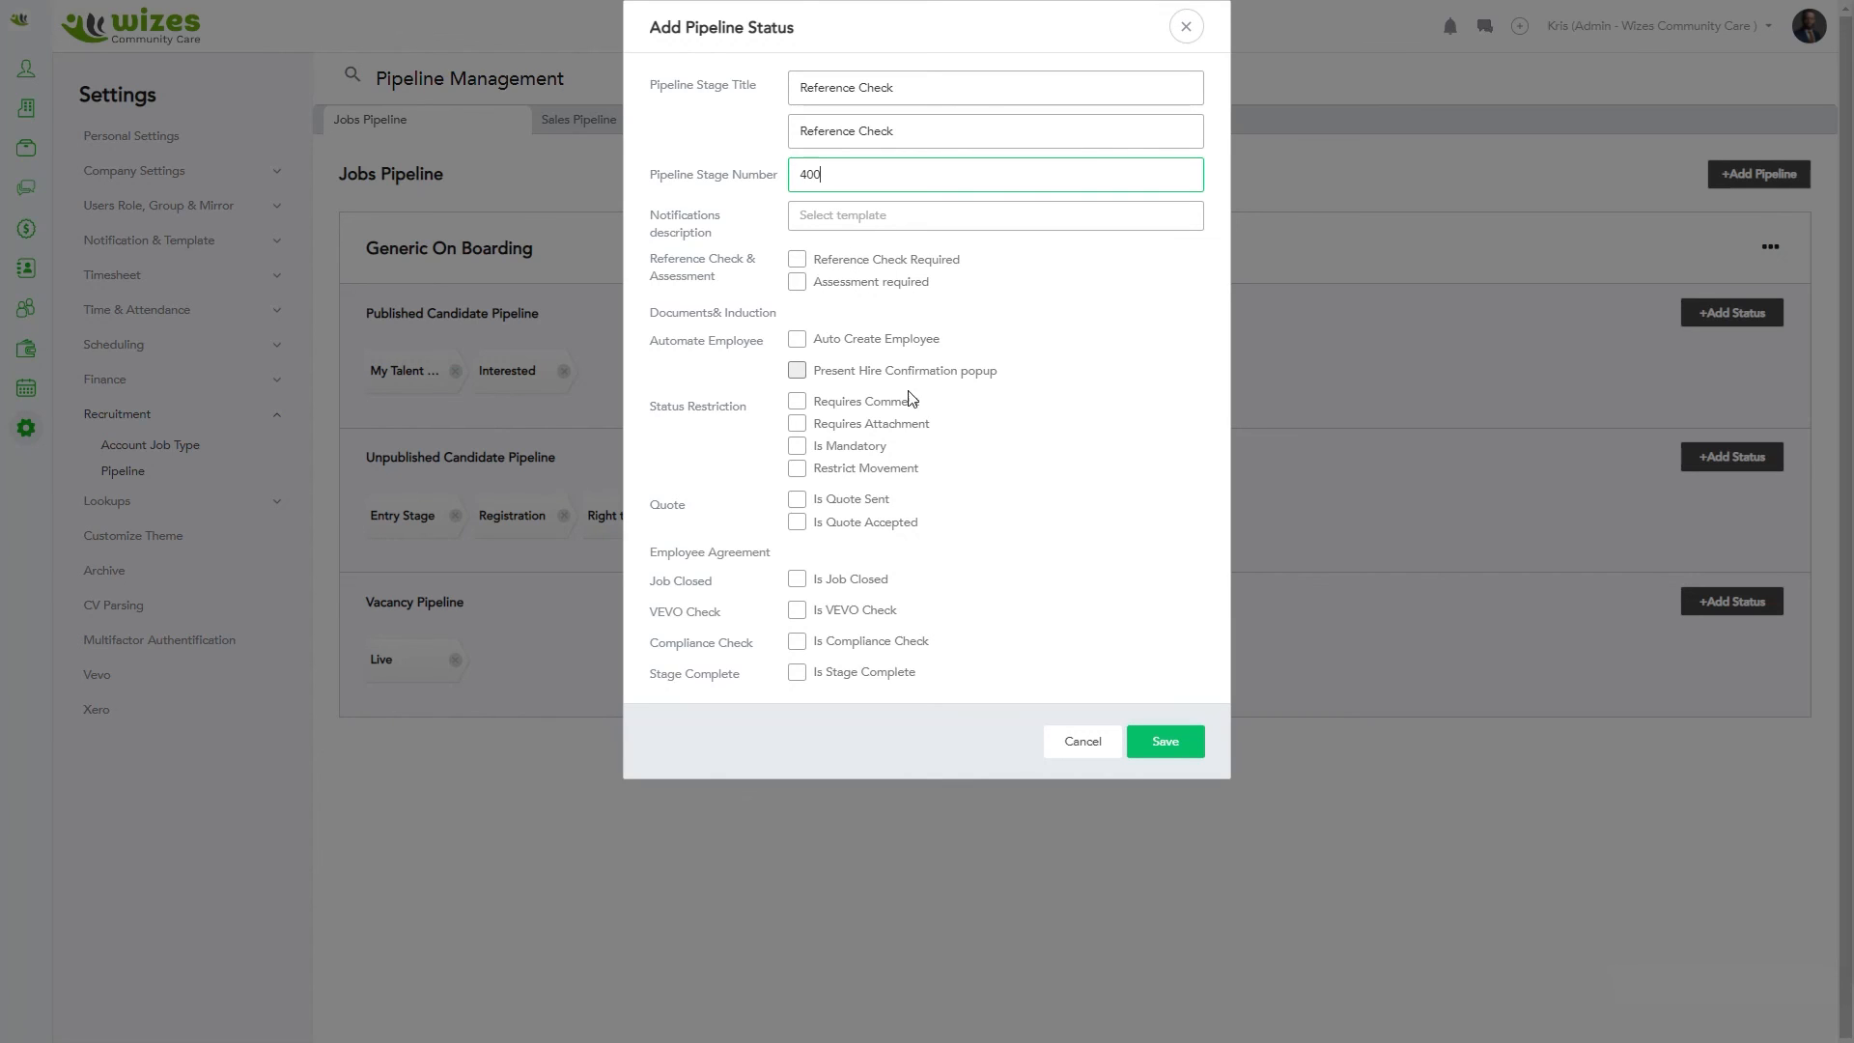
left_click(1158, 745)
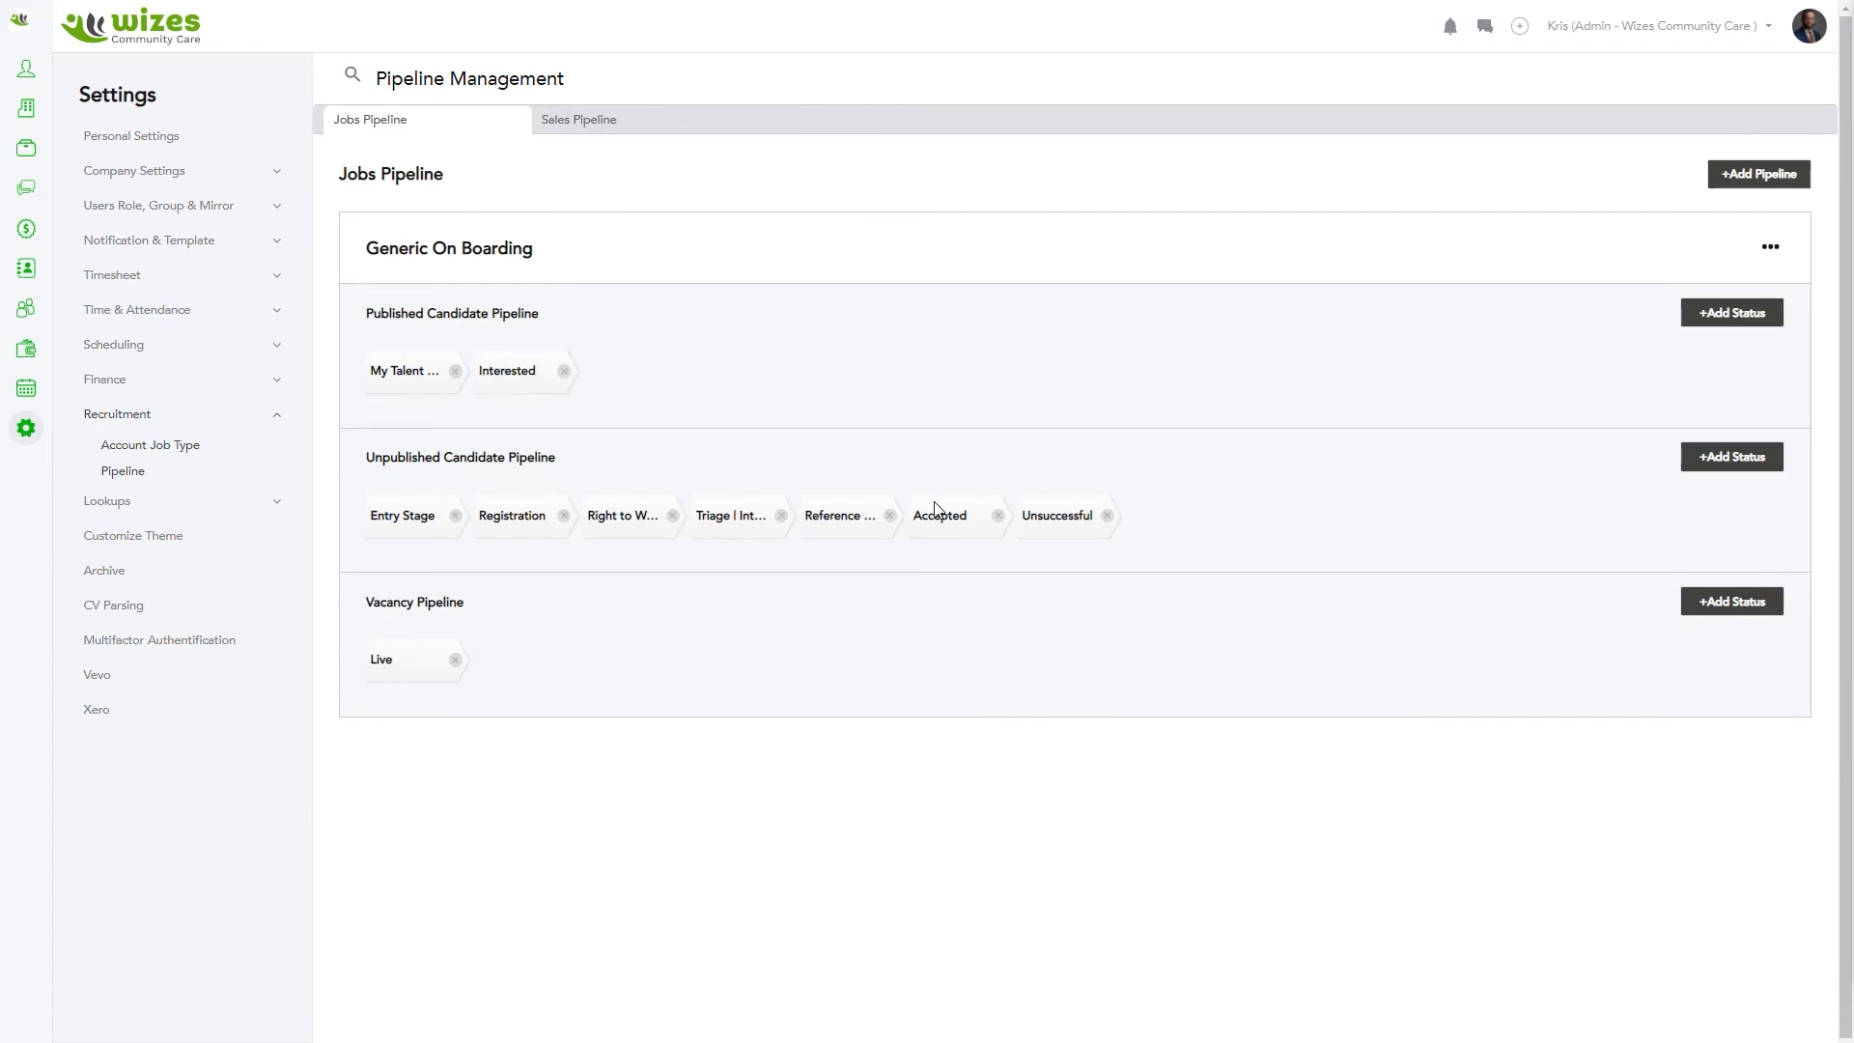
Add an Induction stage to the unpublished candidate pipeline, with Induction as title and status code and 500 as stage number.
left_click(1701, 464)
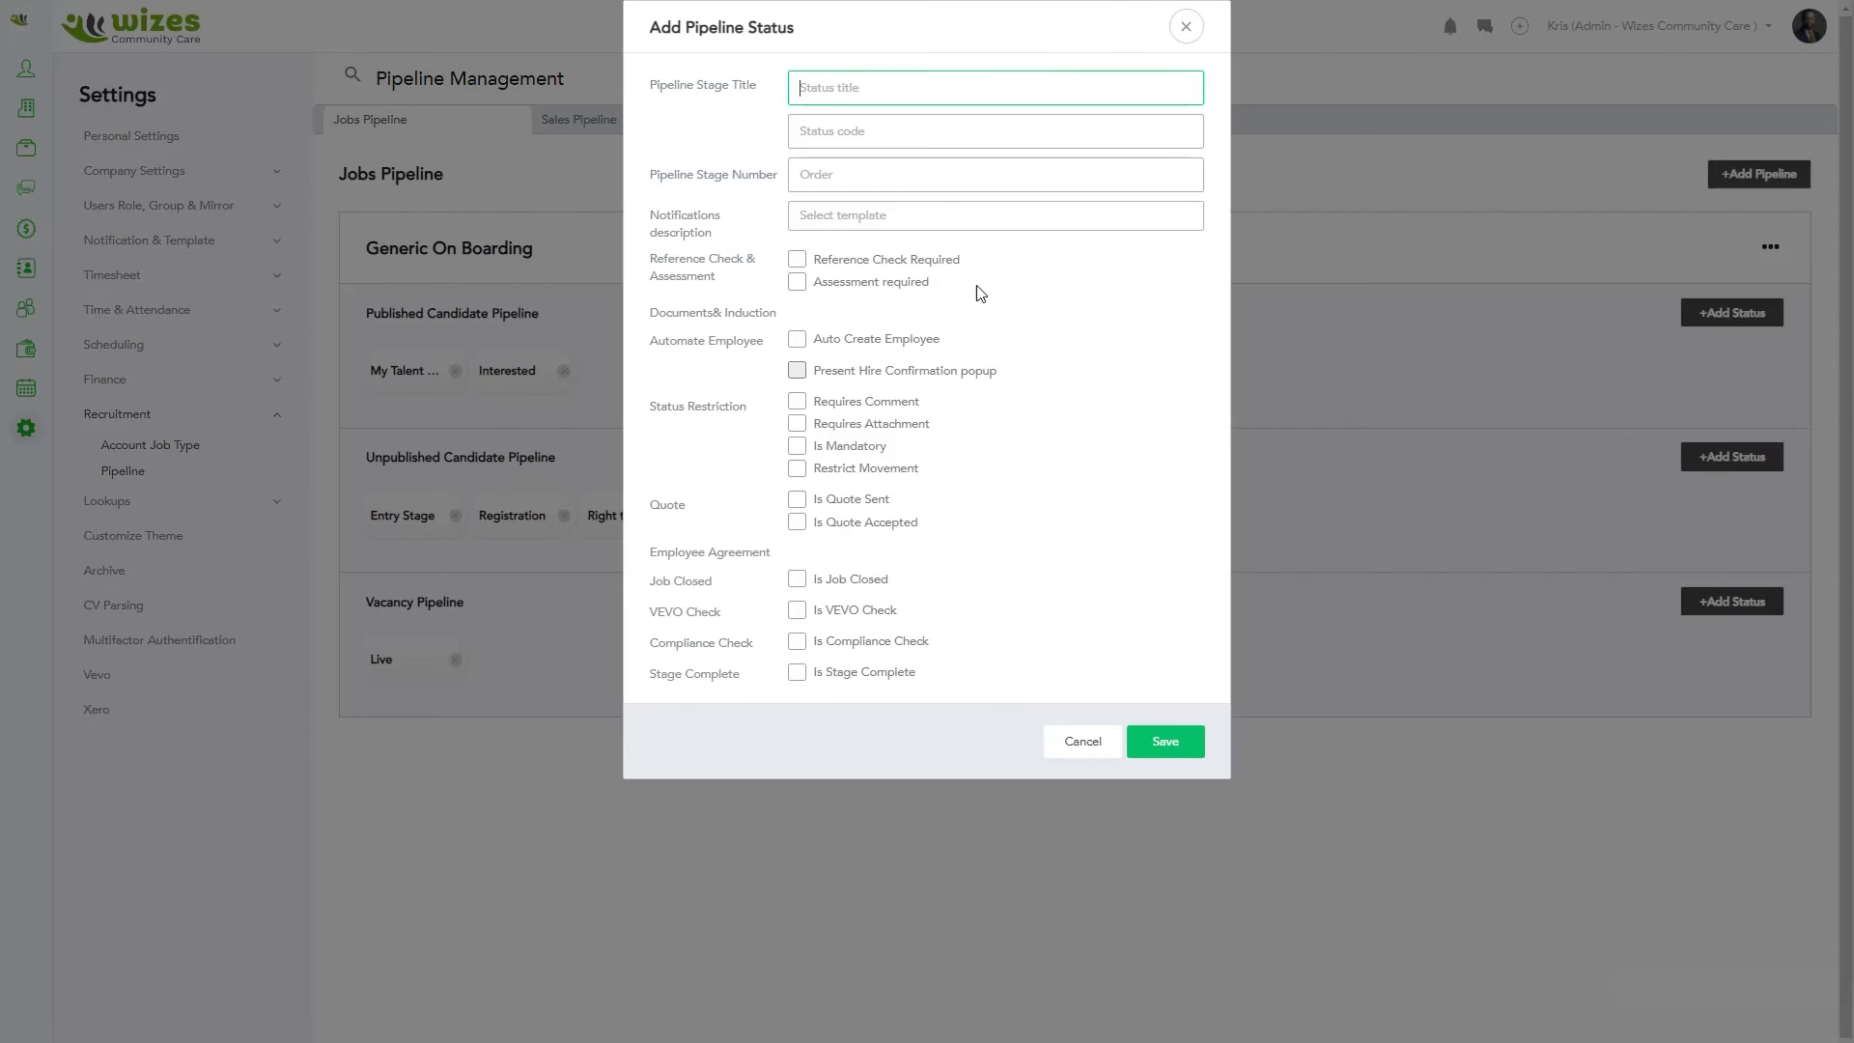
type("Induction")
key("Tab")
type("Induction")
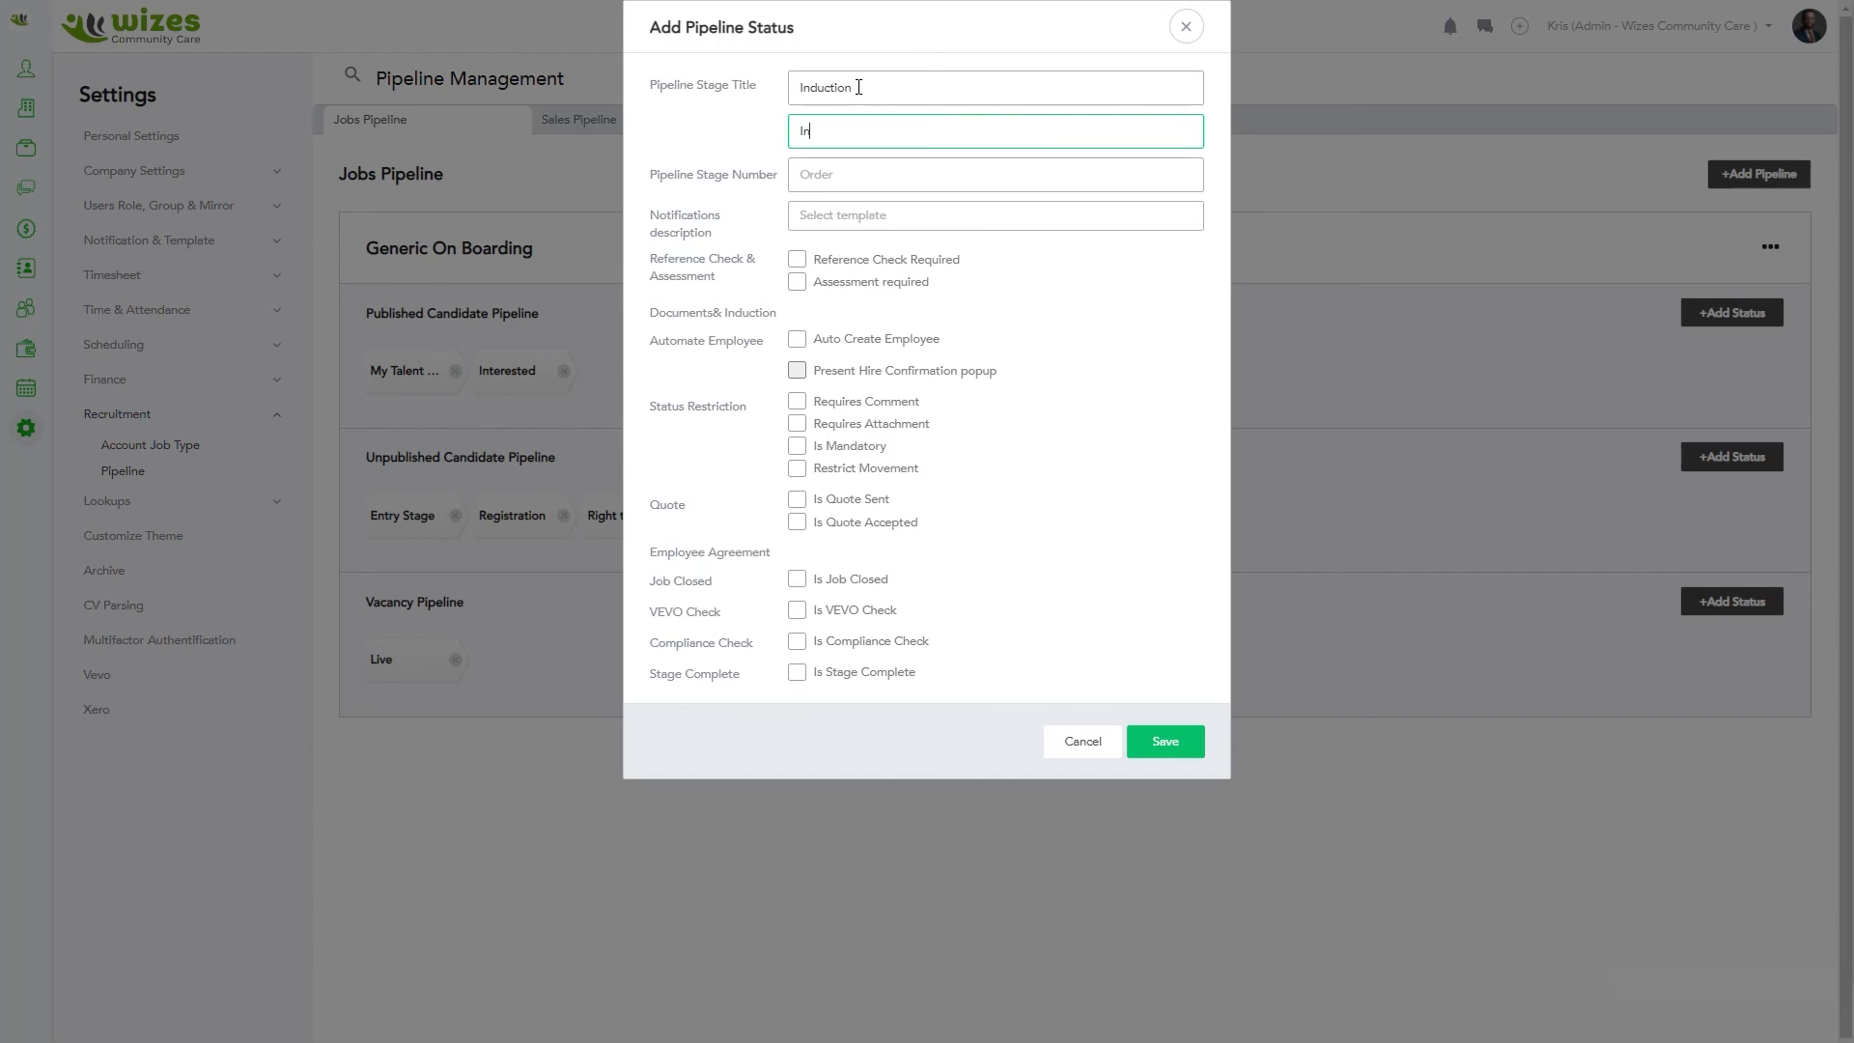
key("Tab")
type("500")
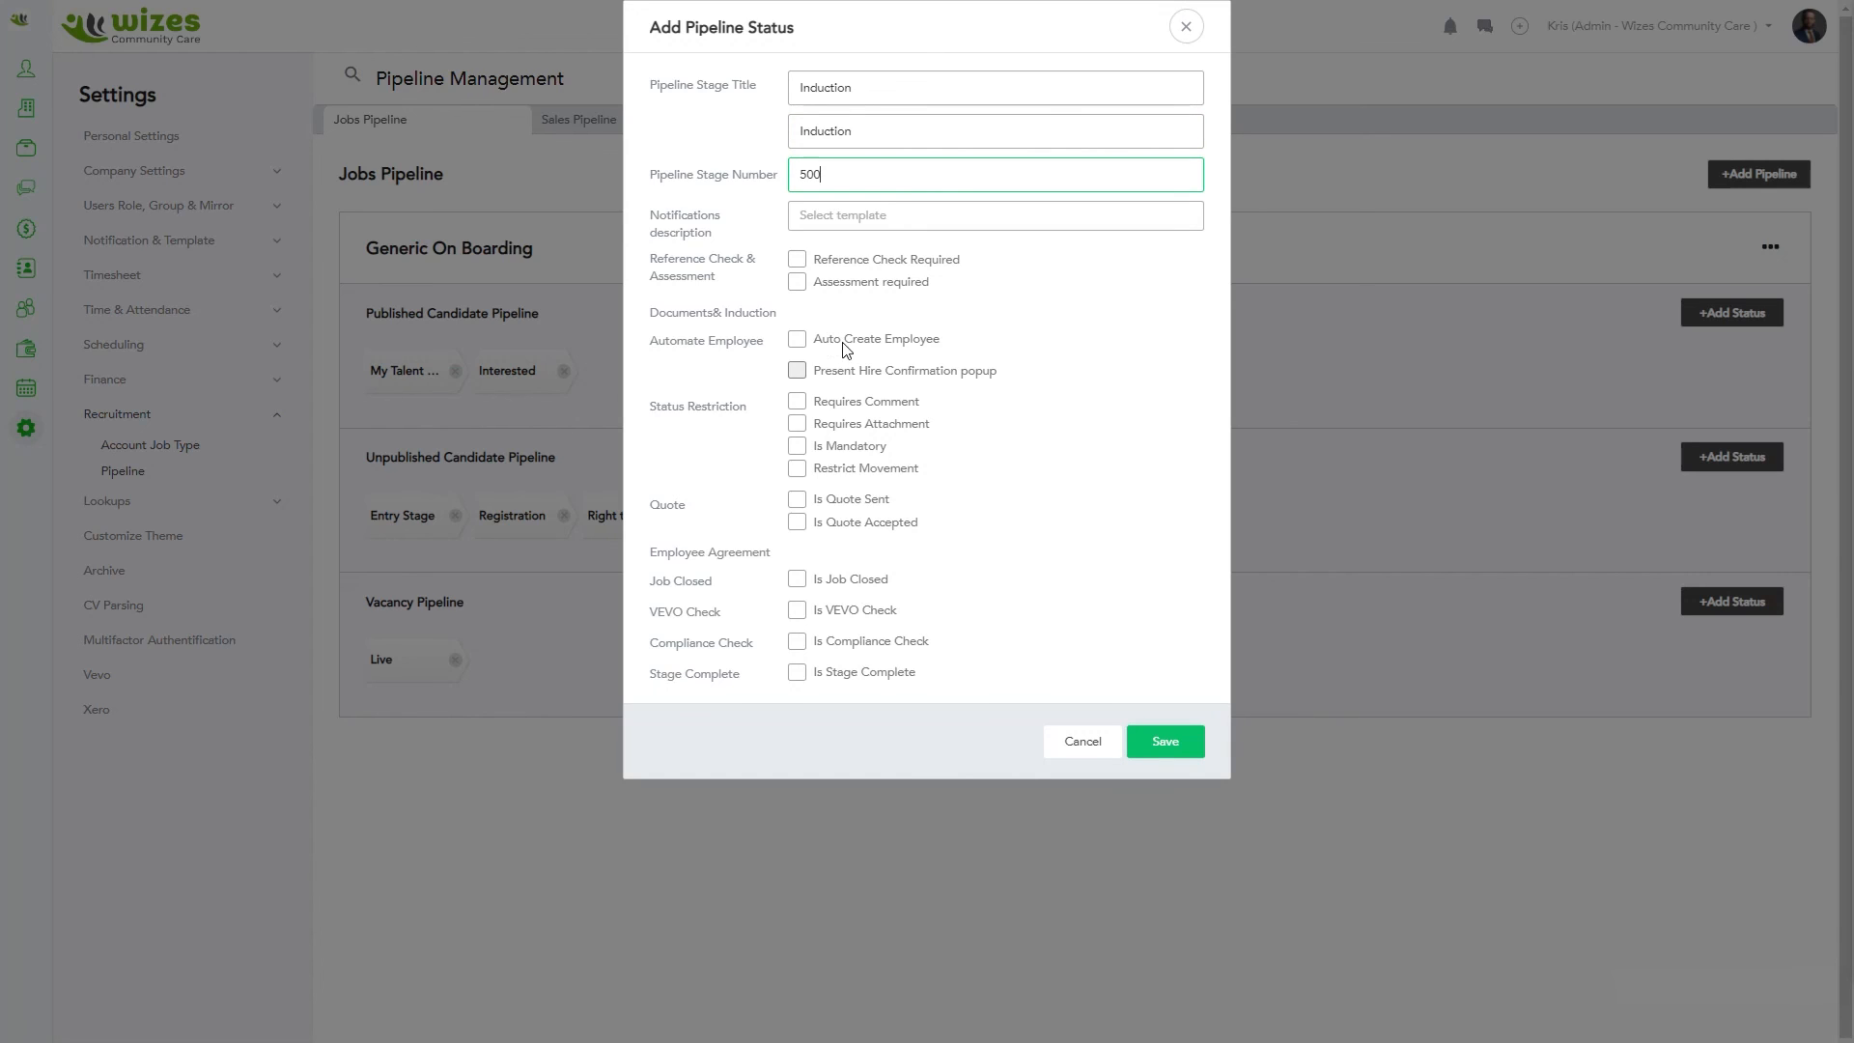
left_click(1168, 738)
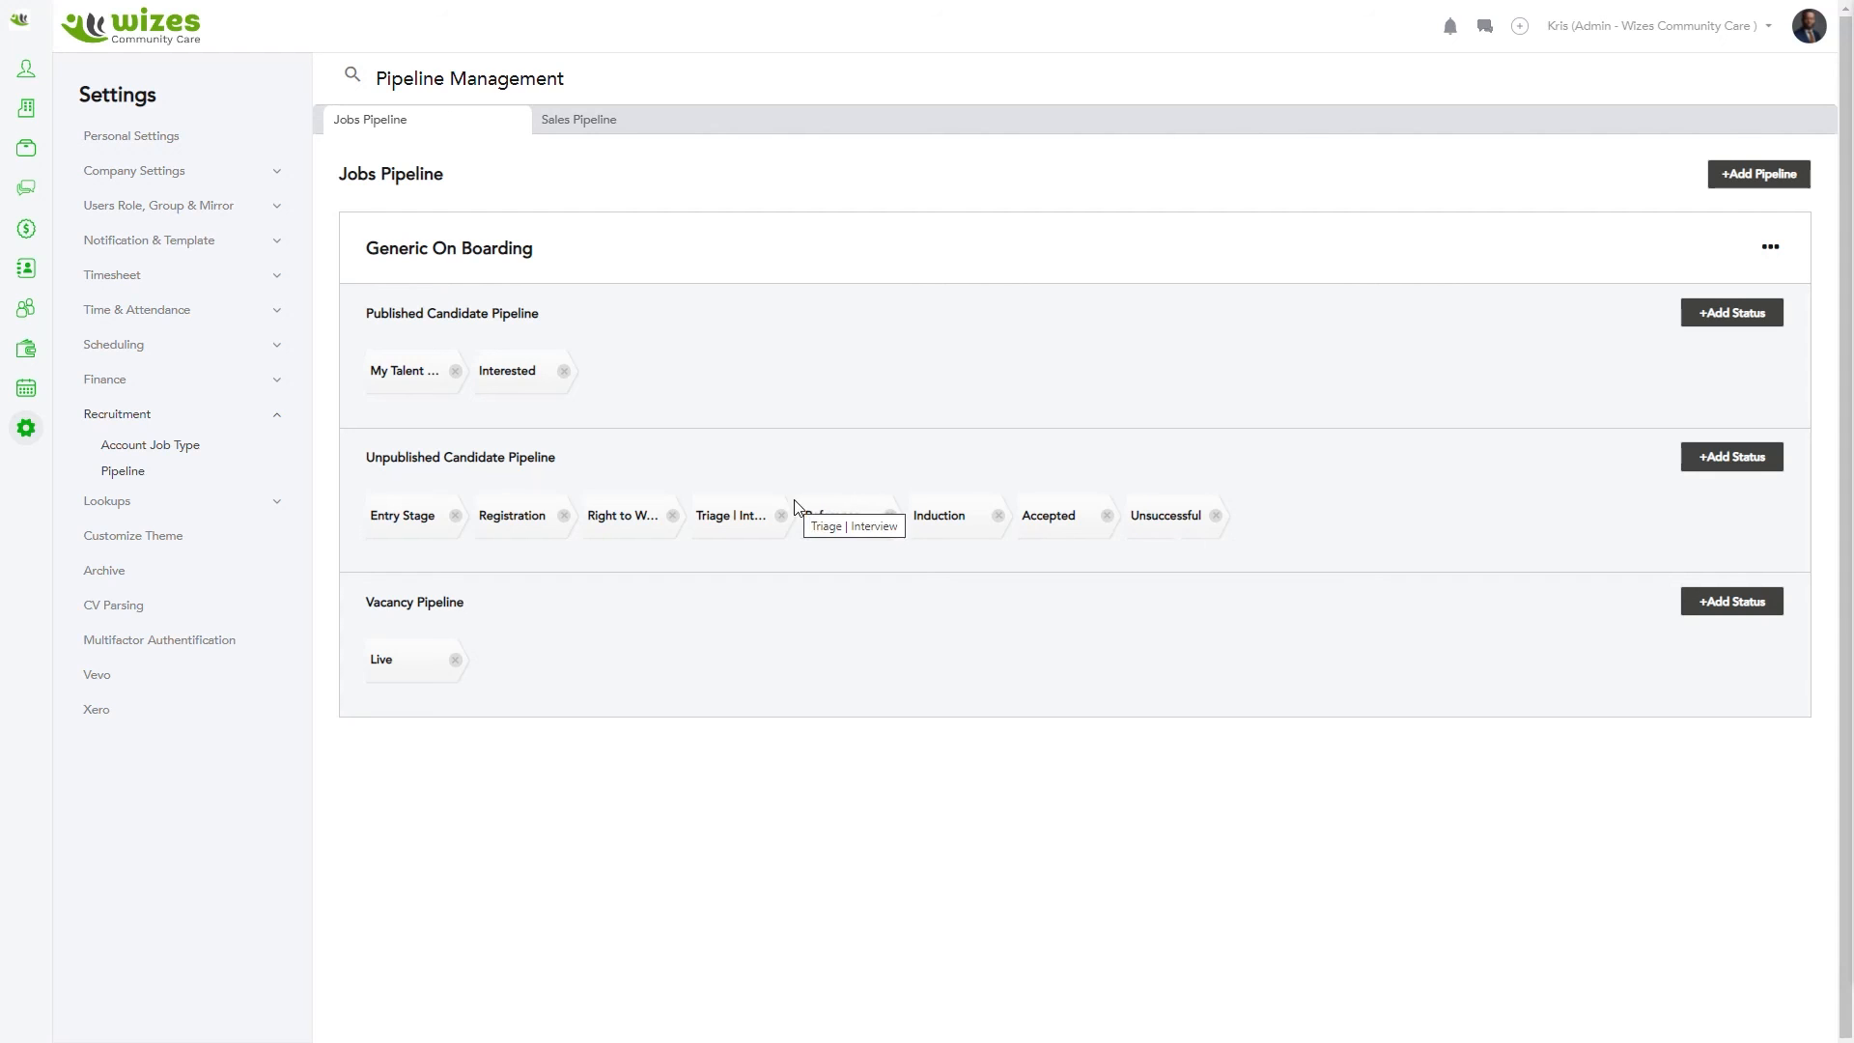
Set the stage number of the vacancy pipeline's Live stage to 1000 and save it.
left_click(384, 661)
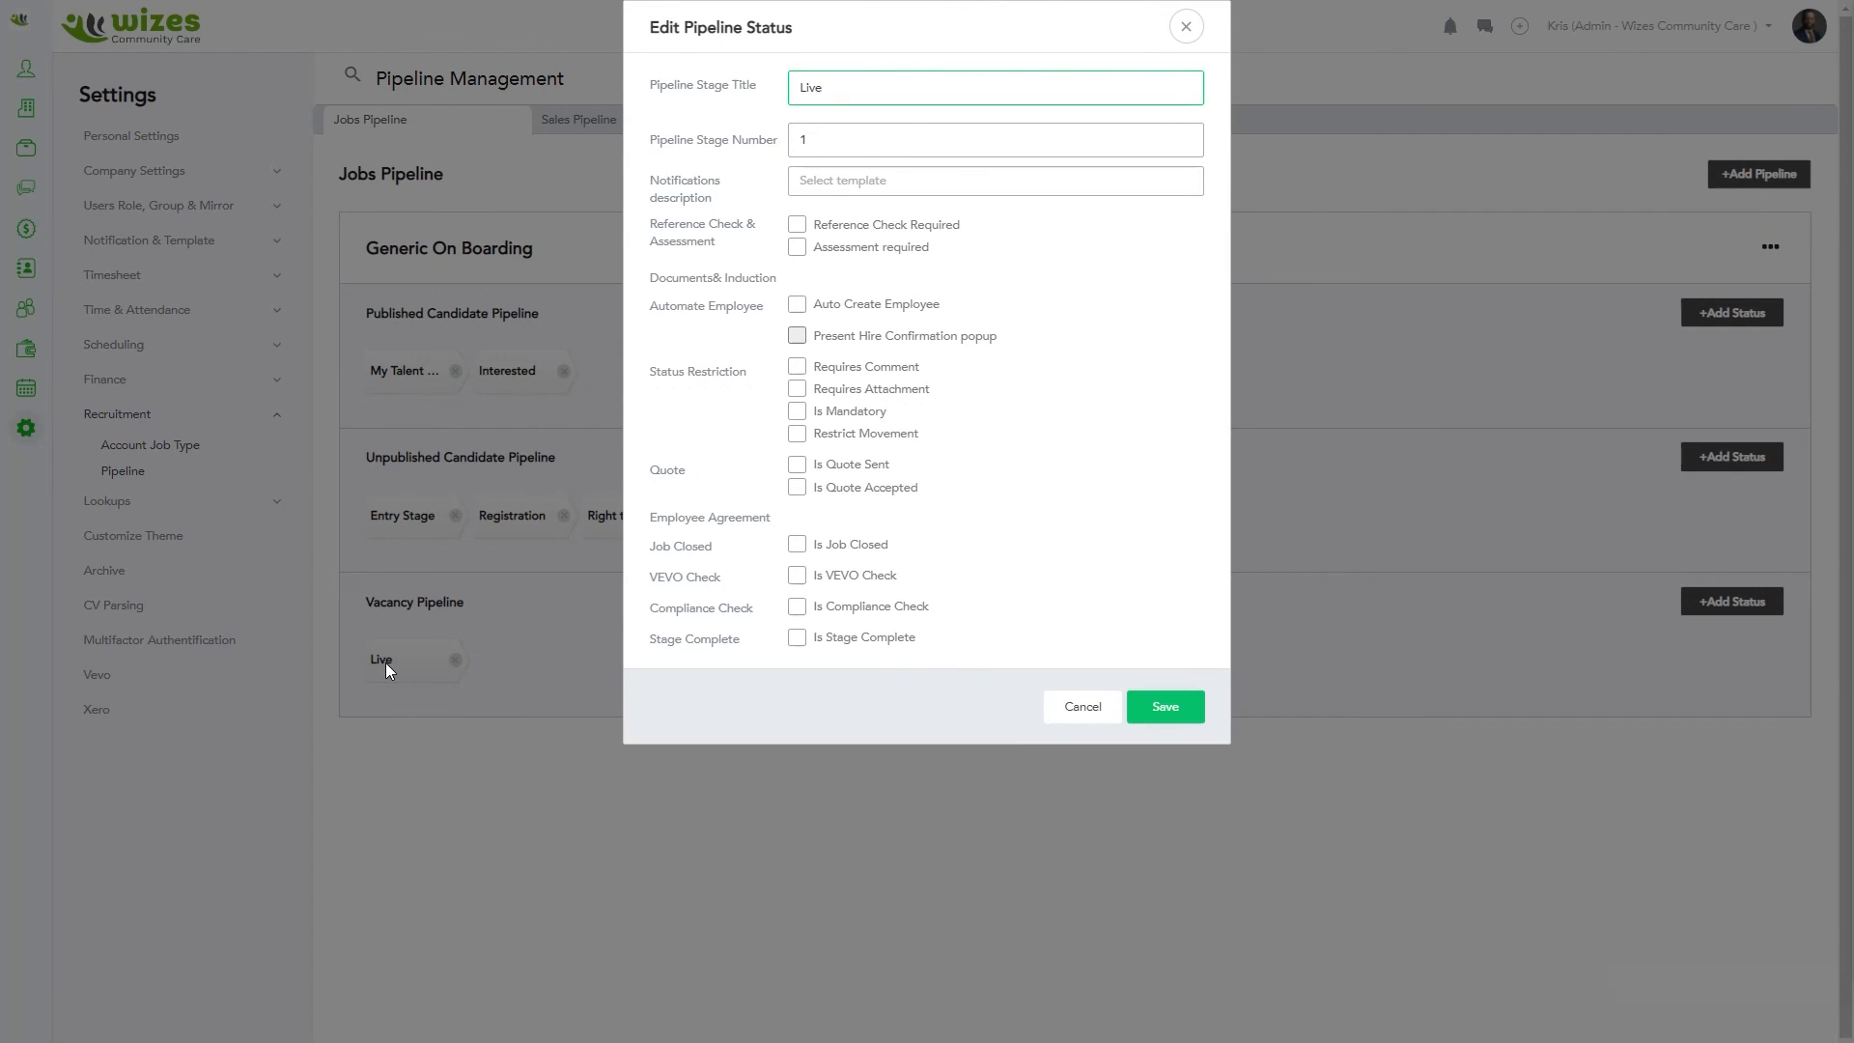
left_click(820, 140)
type("000")
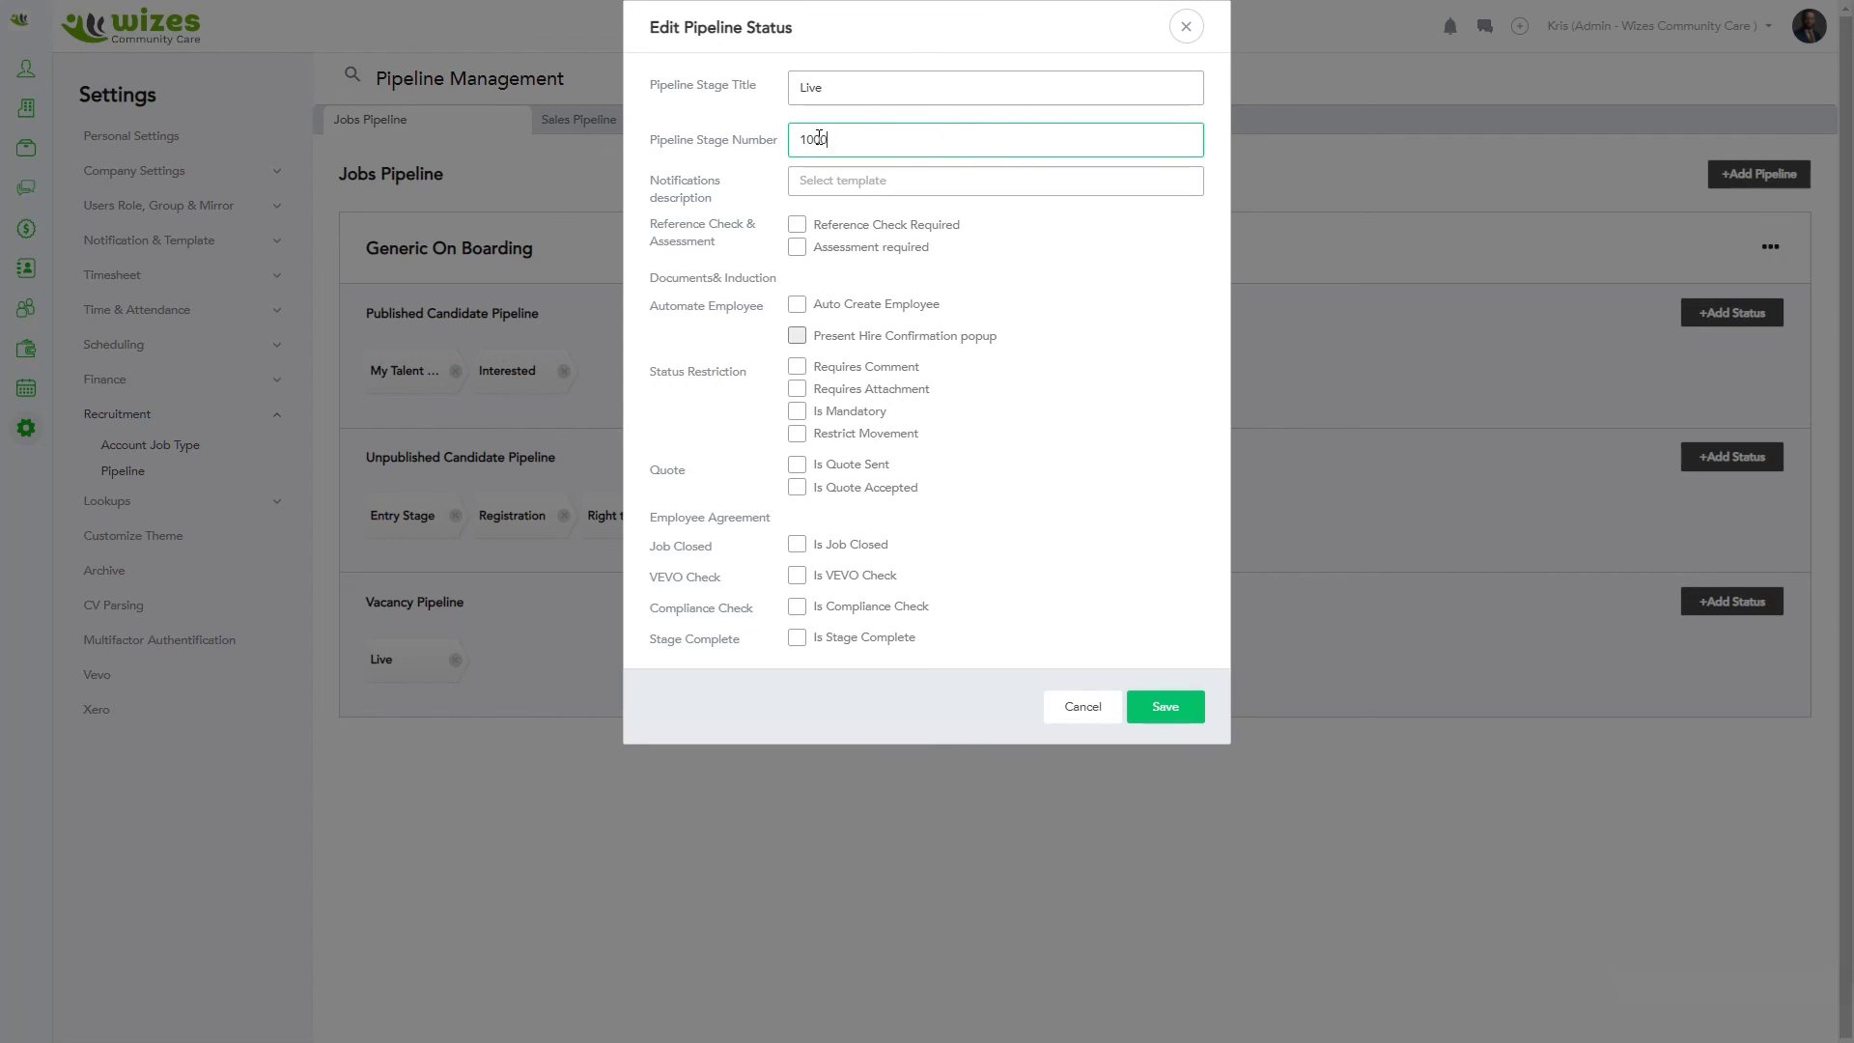
left_click(1161, 709)
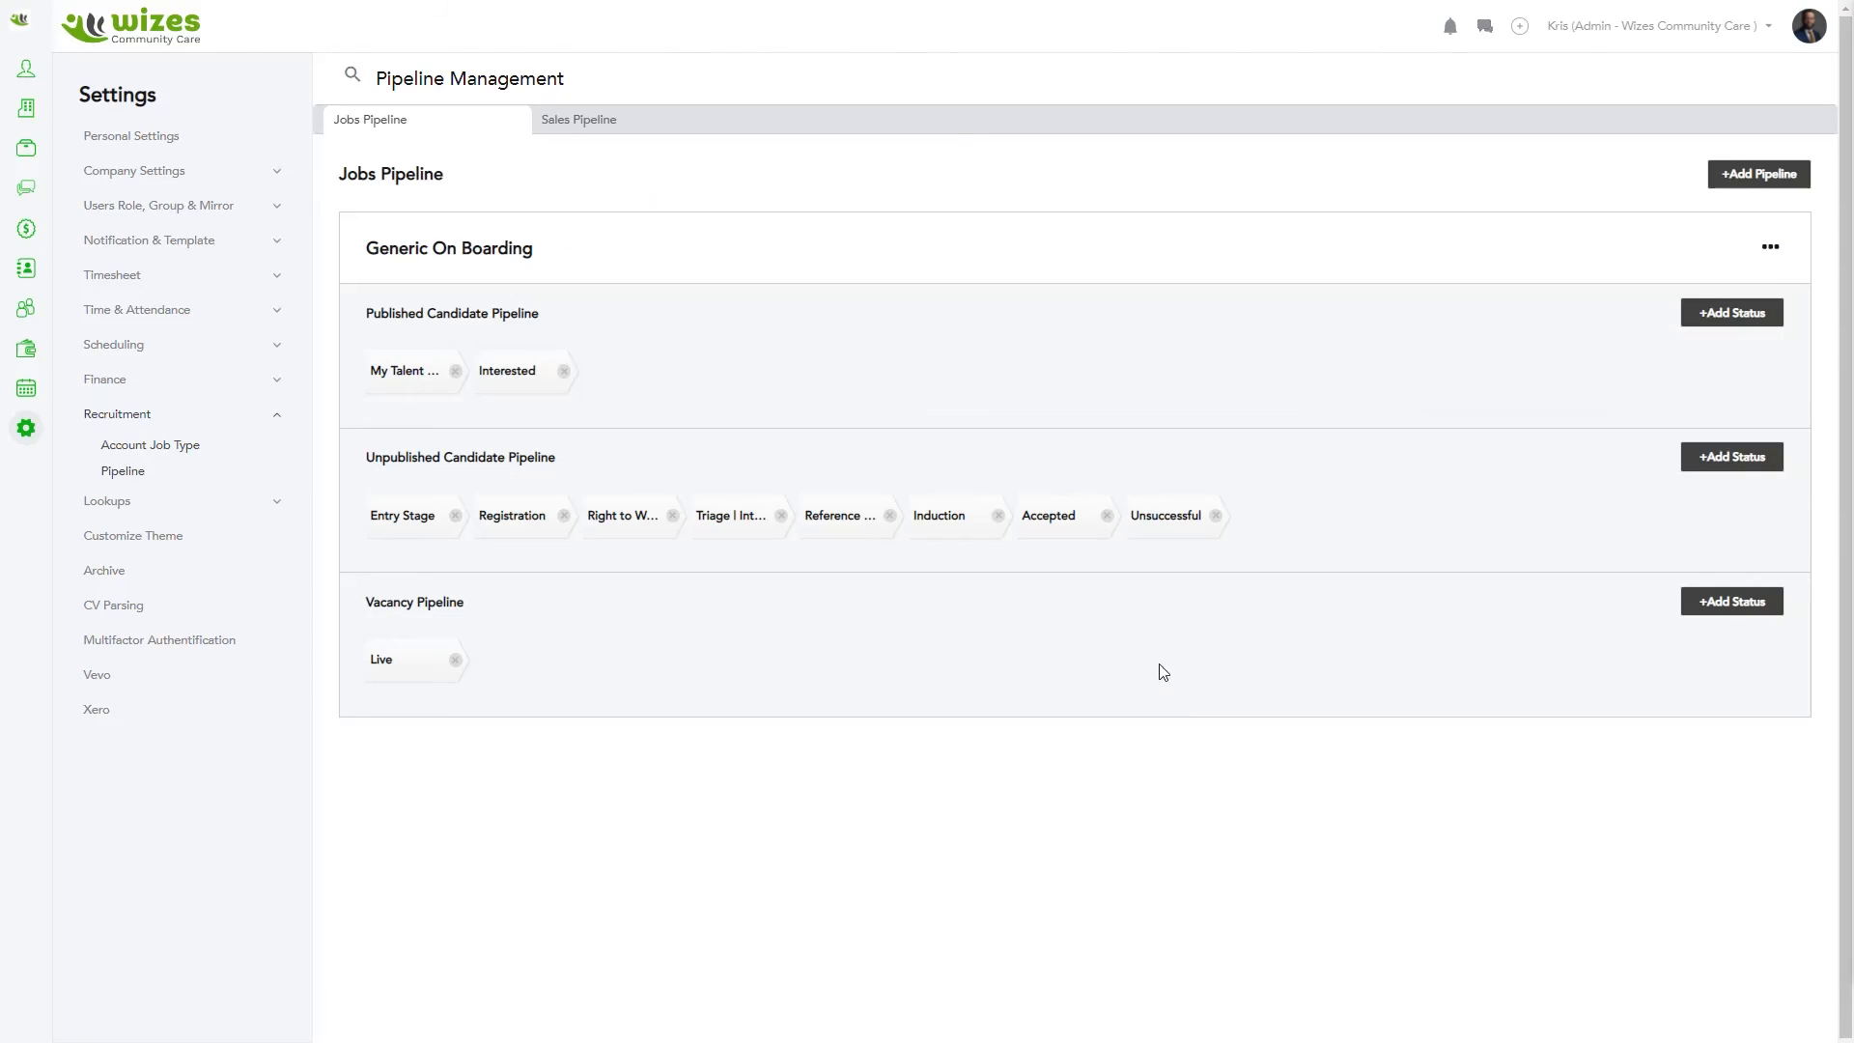
Add a stage to the vacancy pipeline with On Board as both title and status code, and 100 as stage number.
left_click(1738, 603)
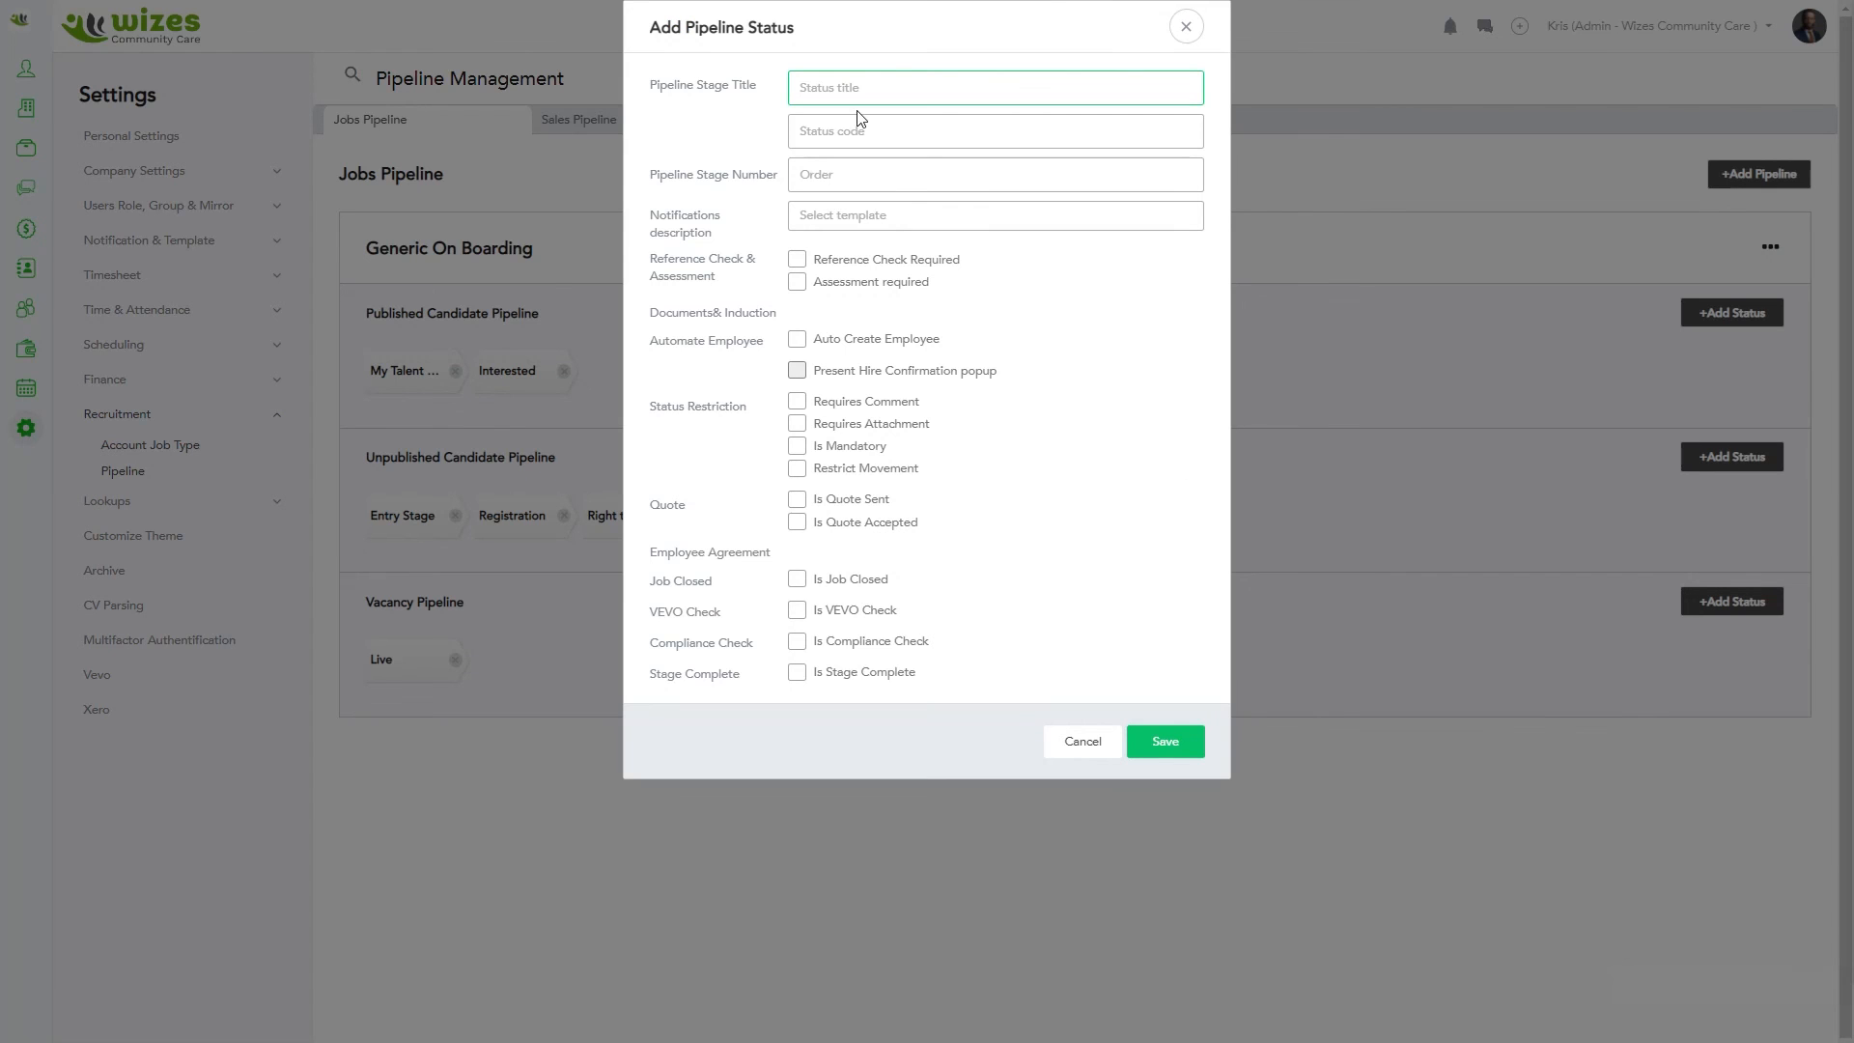
type("On Board")
left_click_drag(896, 79, 635, 96)
key("ctrl+c")
left_click(809, 131)
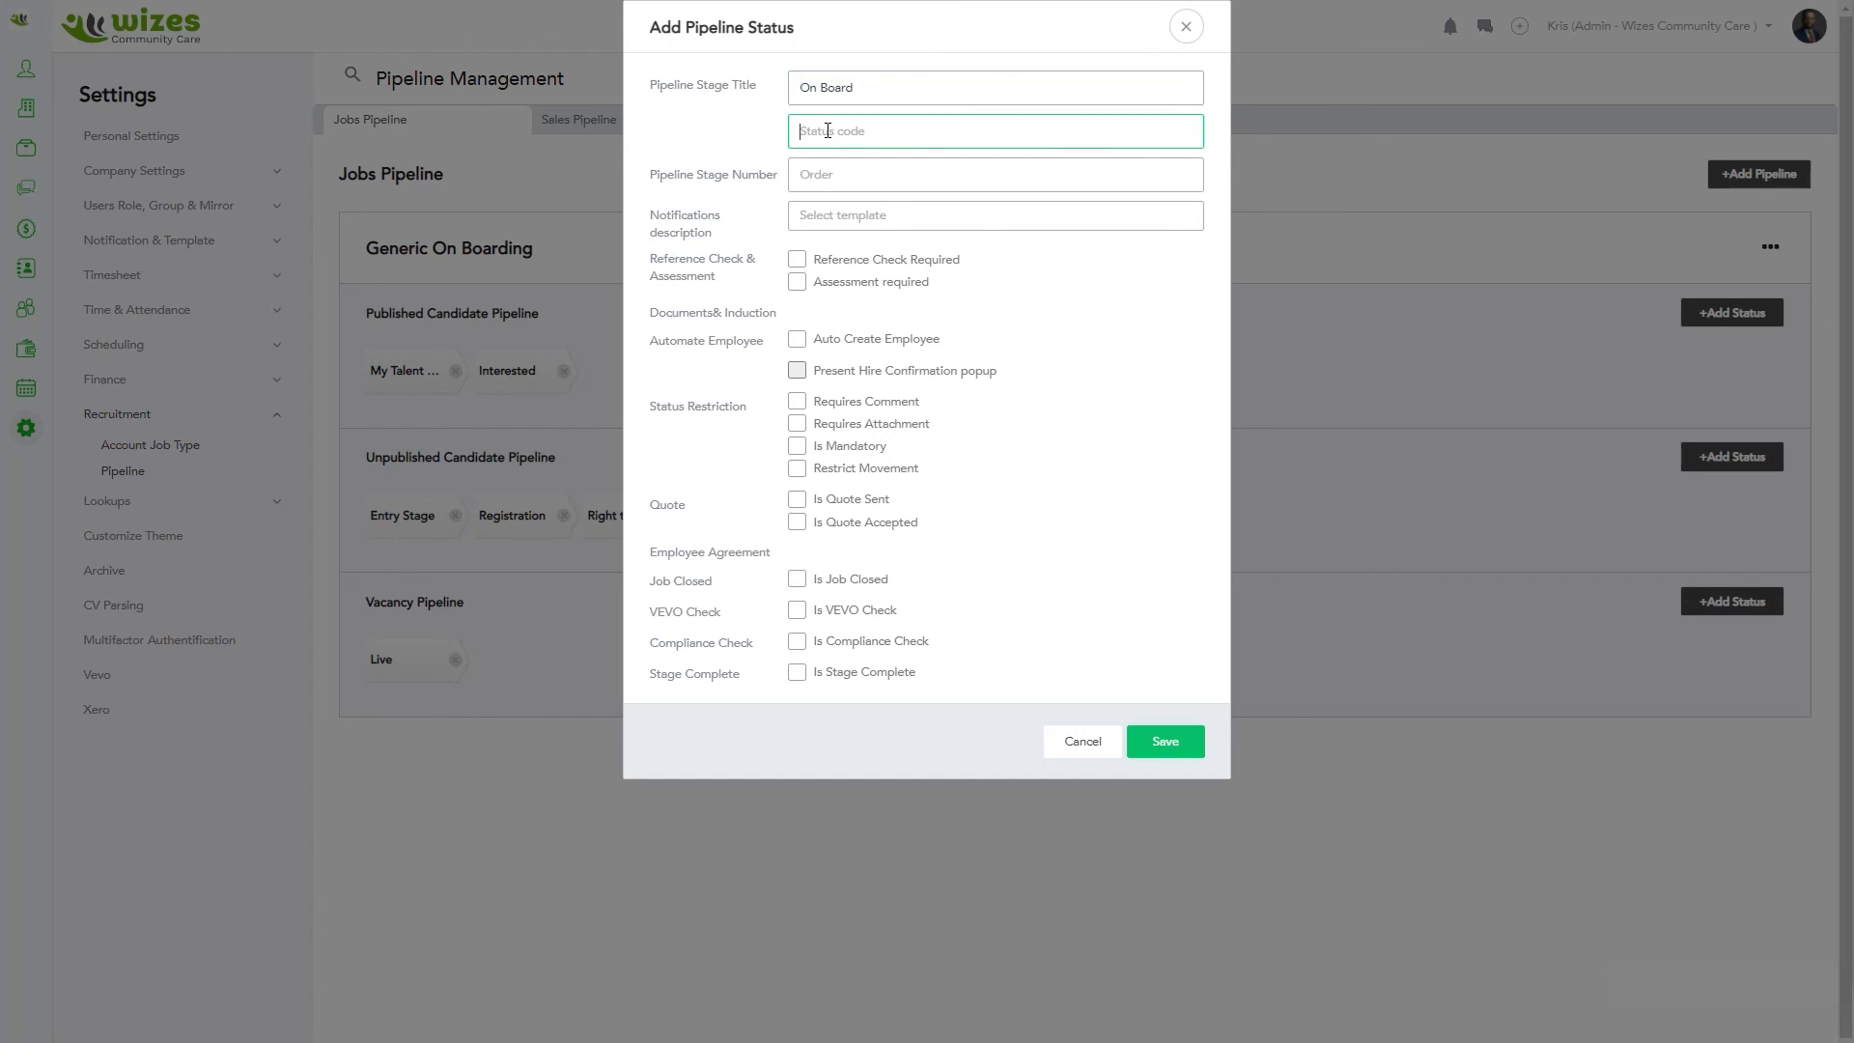
key("ctrl+v")
left_click(819, 172)
type("10")
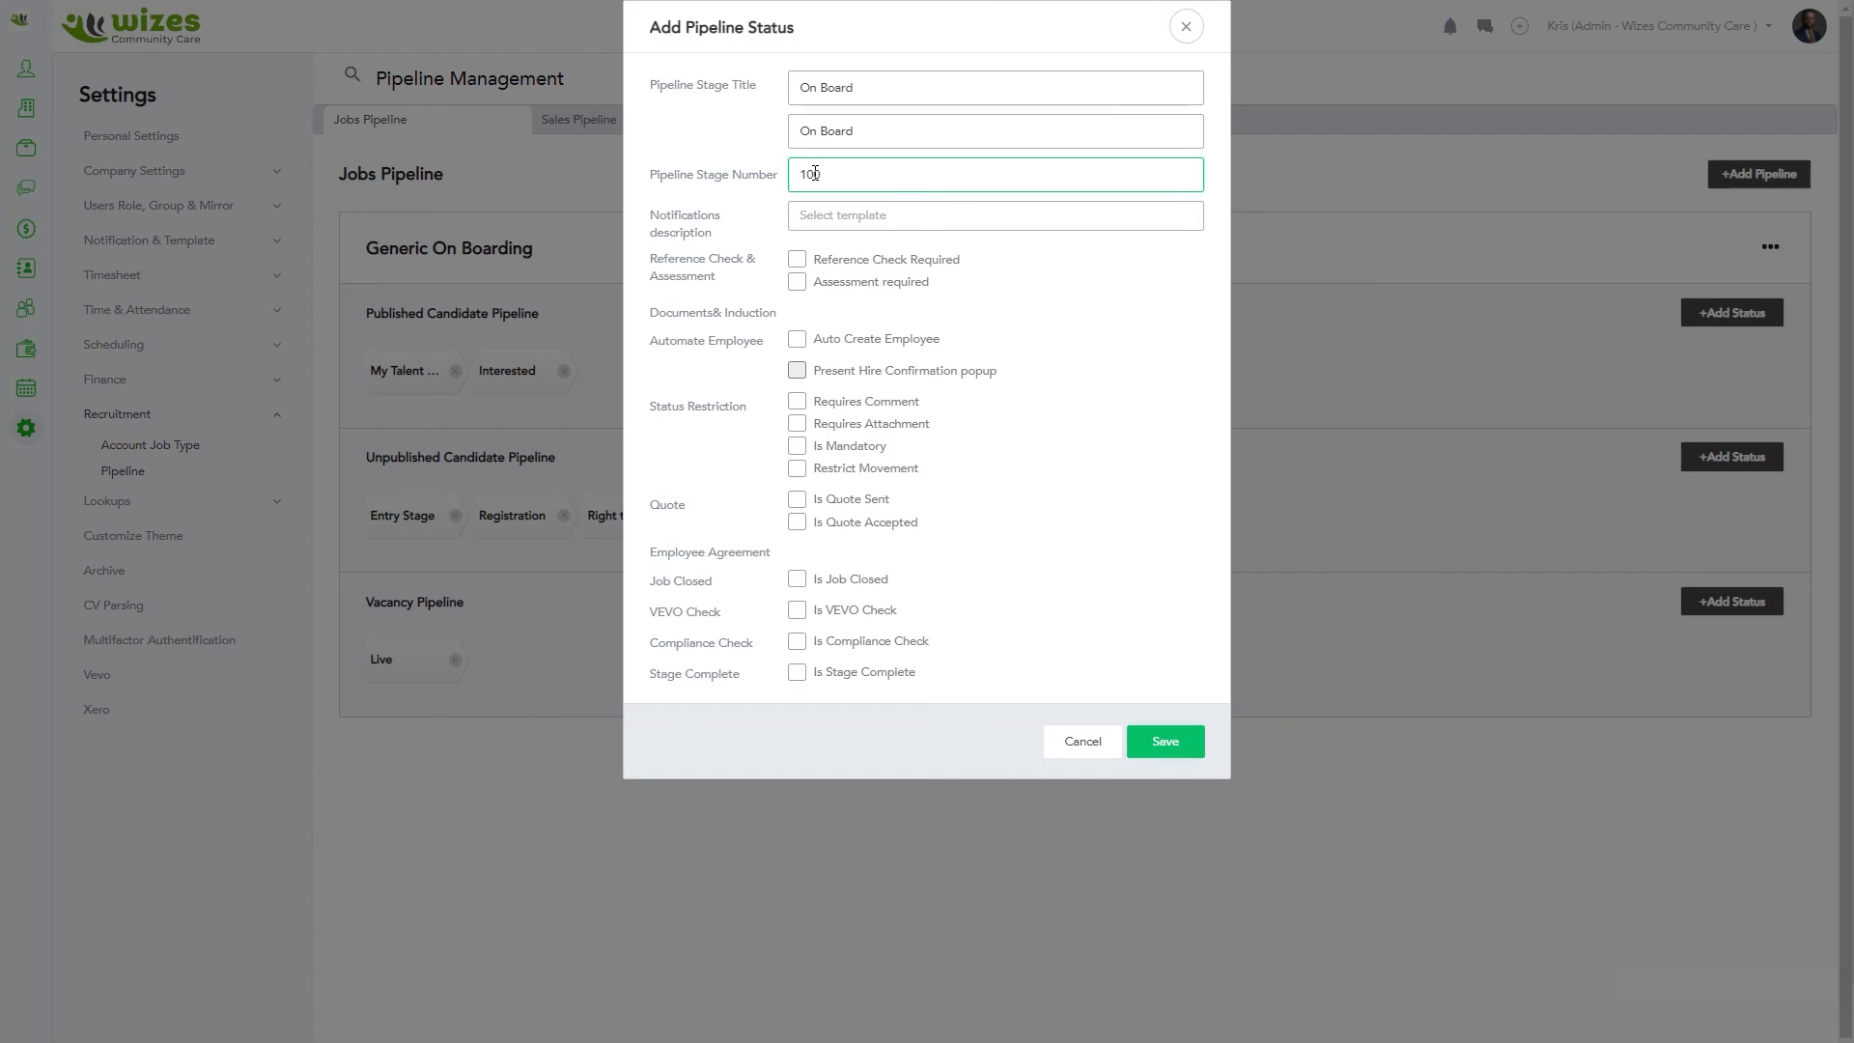
left_click(1161, 742)
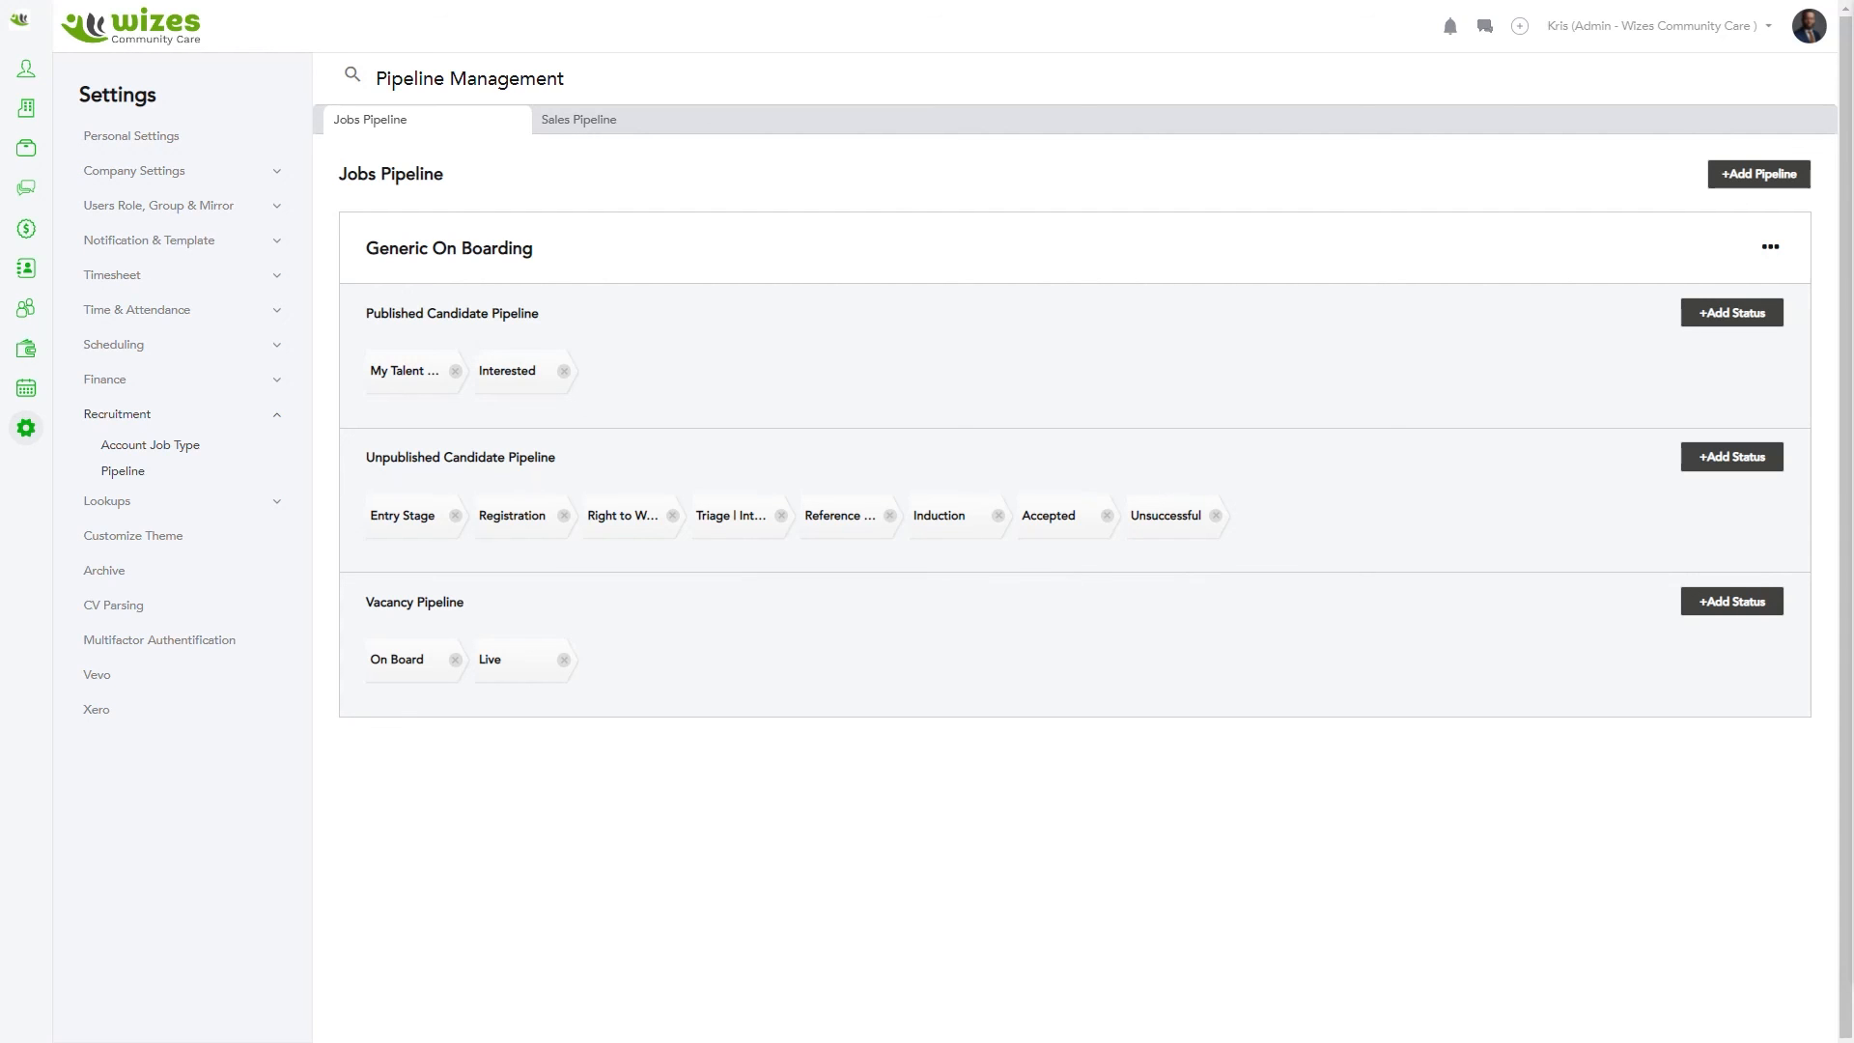
Switch to the Pipeline Stage spreadsheet in Excel and review its Notification, Reference Check and Assessment columns for the stages.
left_click_drag(0, 216, 1187, 200)
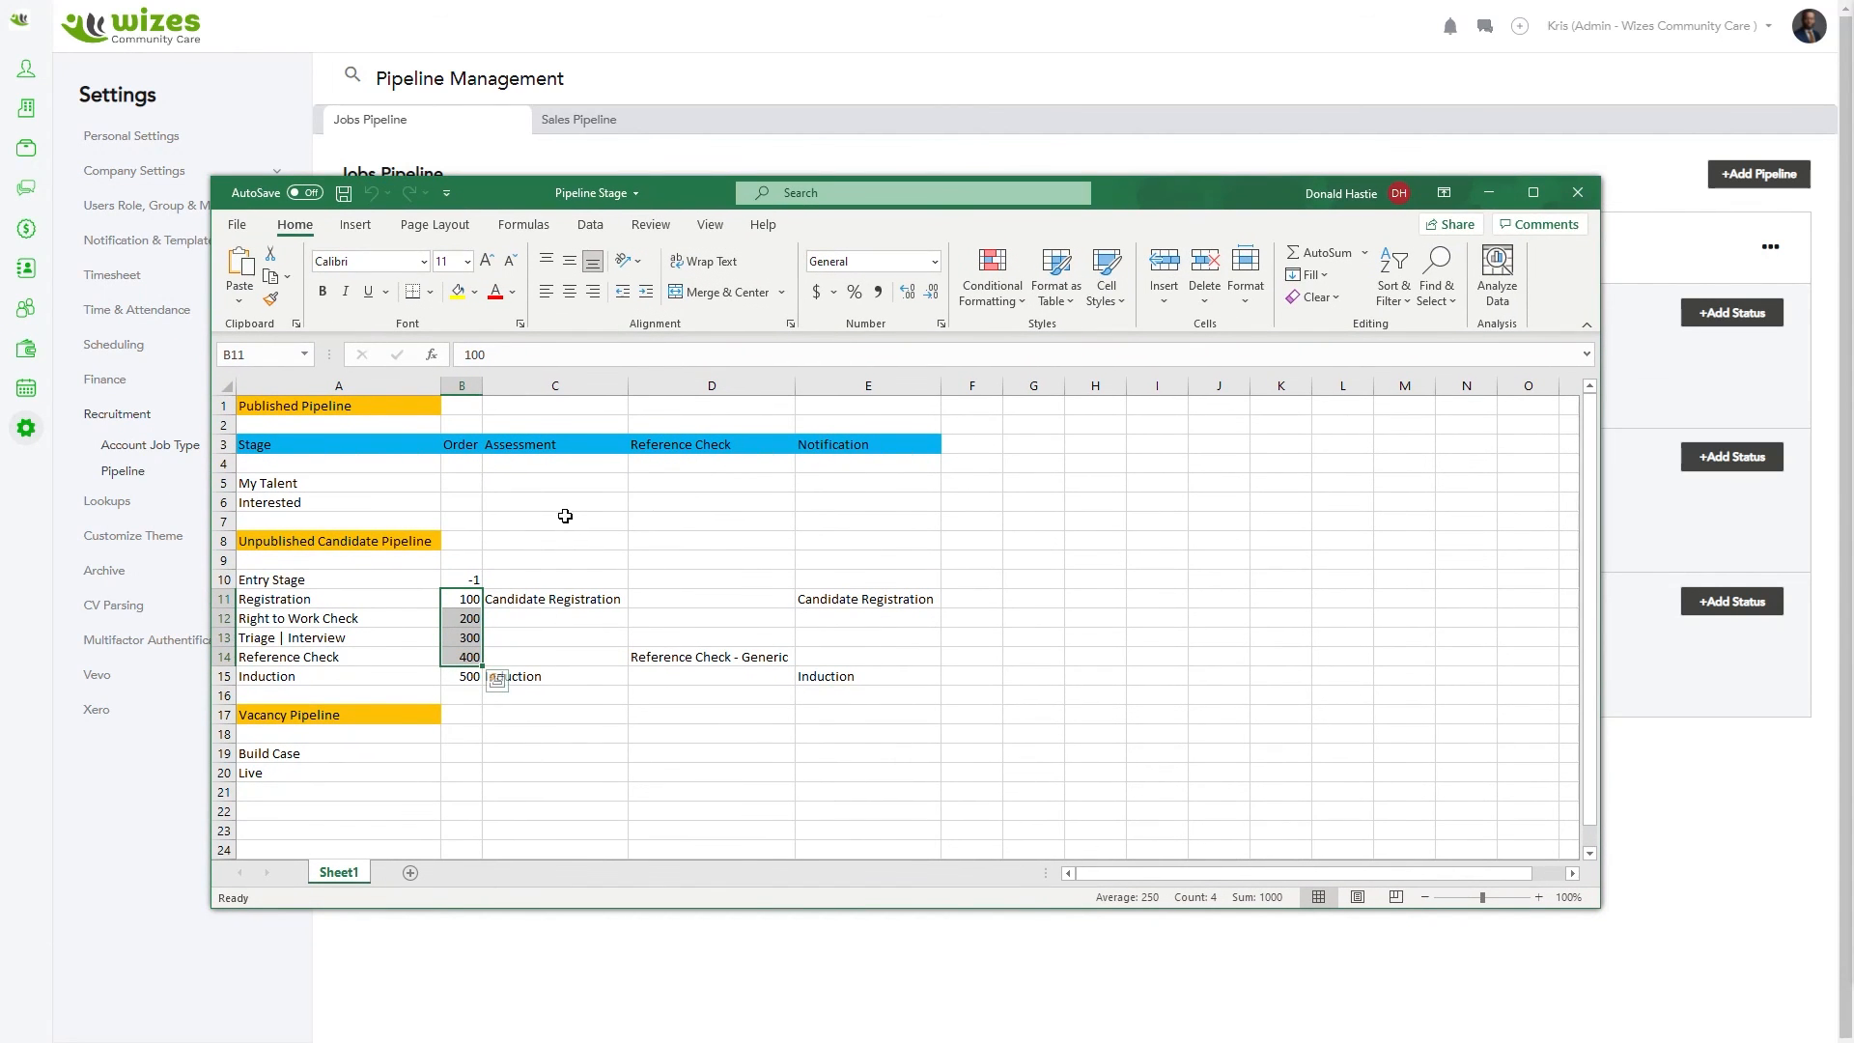
left_click_drag(853, 467, 862, 676)
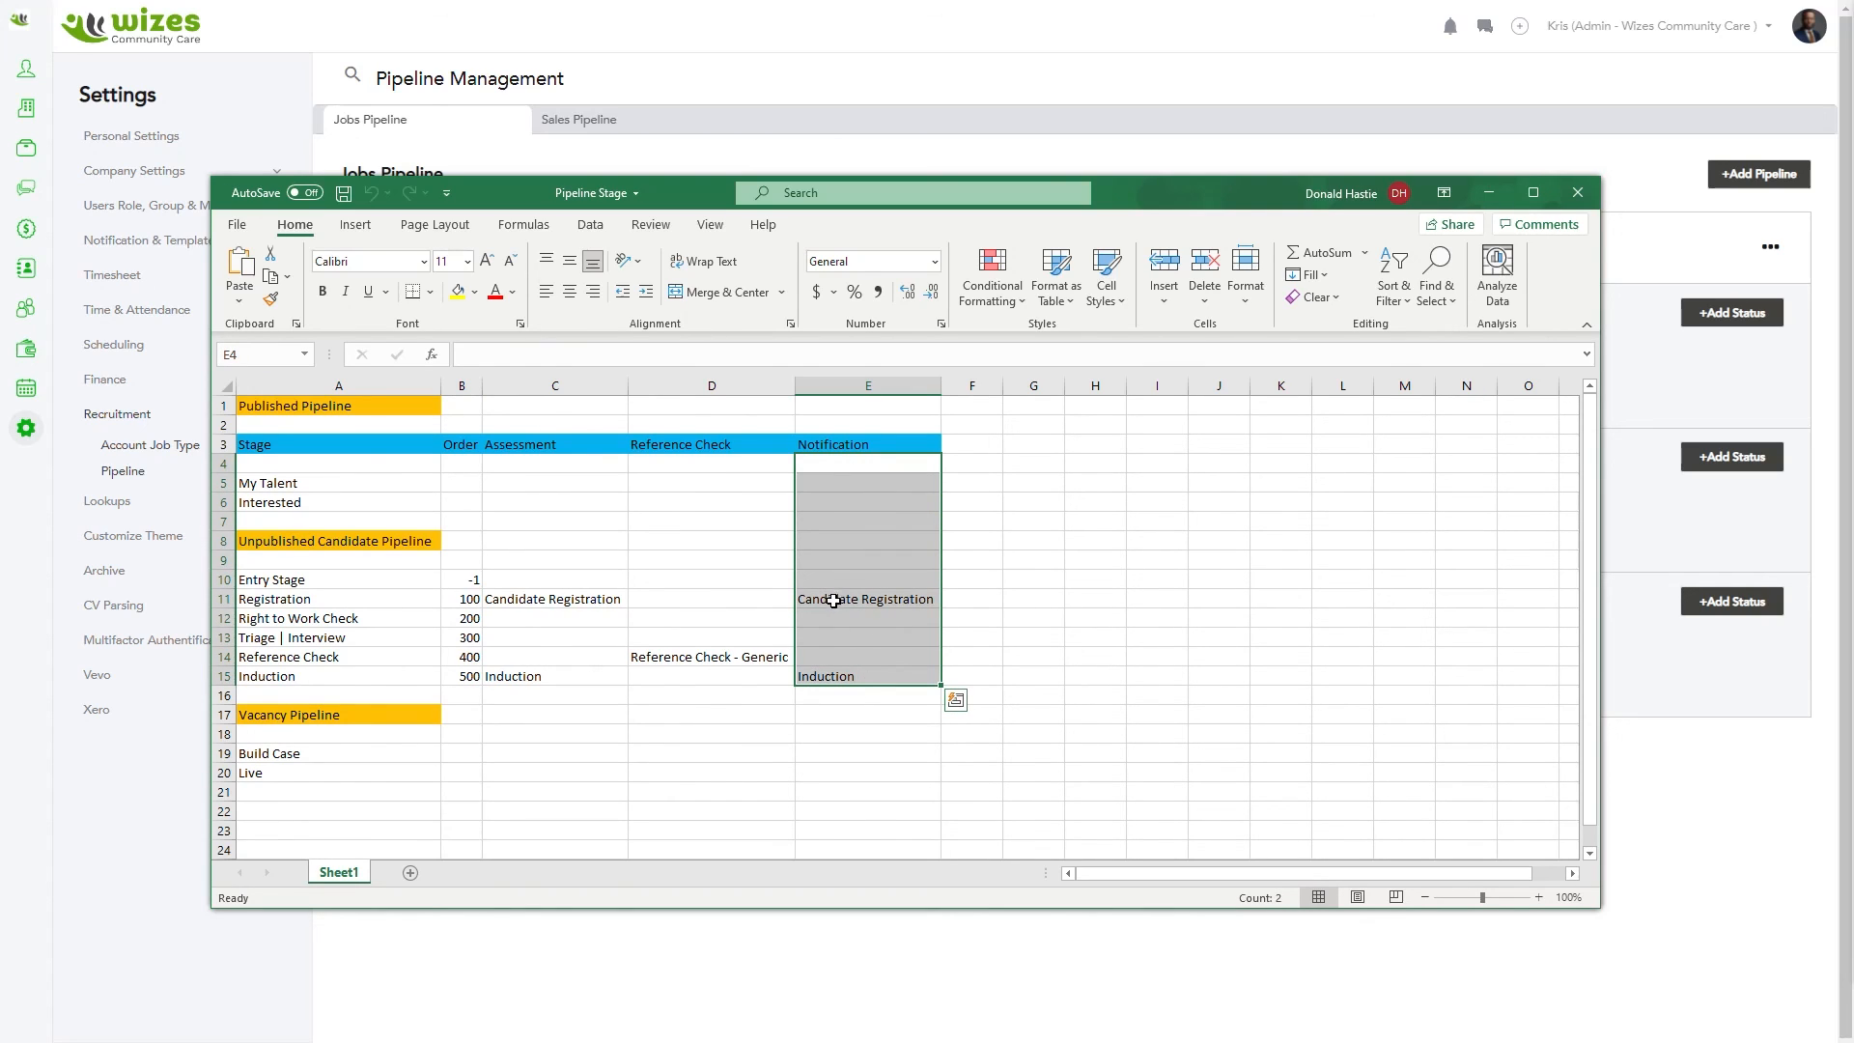
left_click_drag(672, 465, 693, 679)
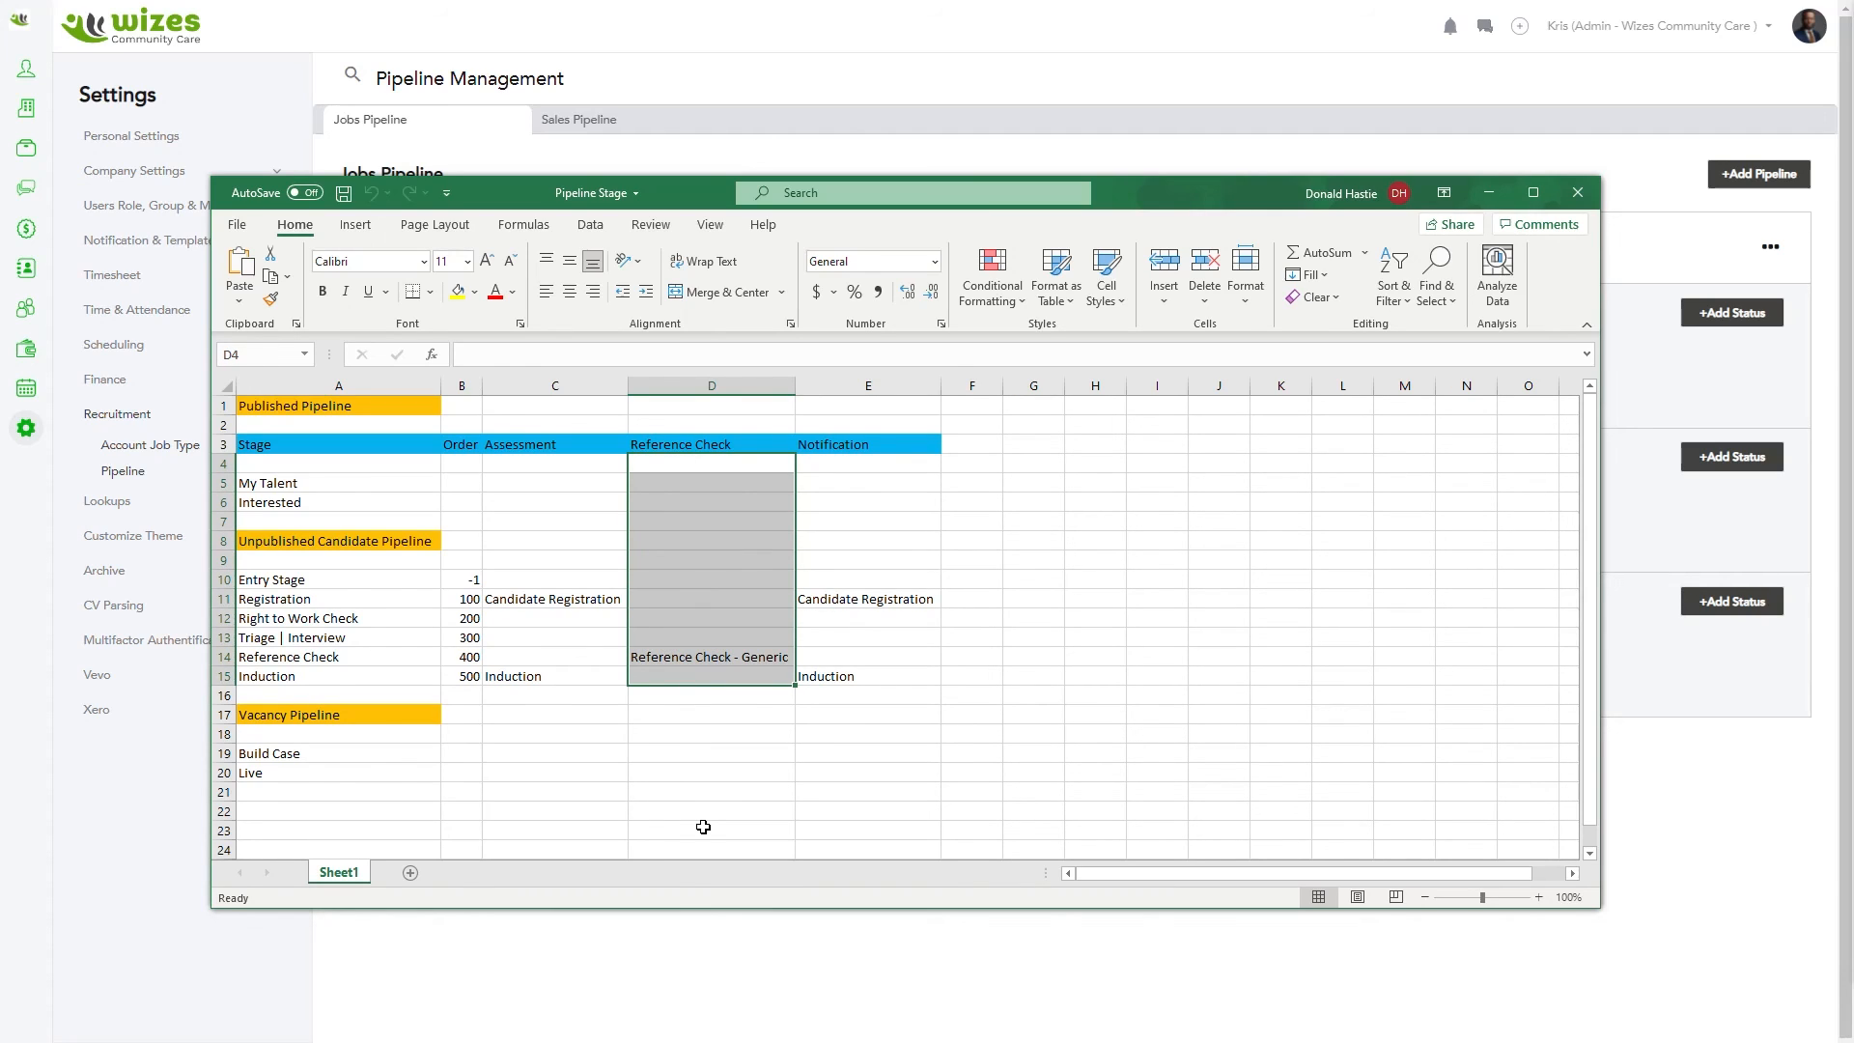
left_click_drag(545, 461, 565, 676)
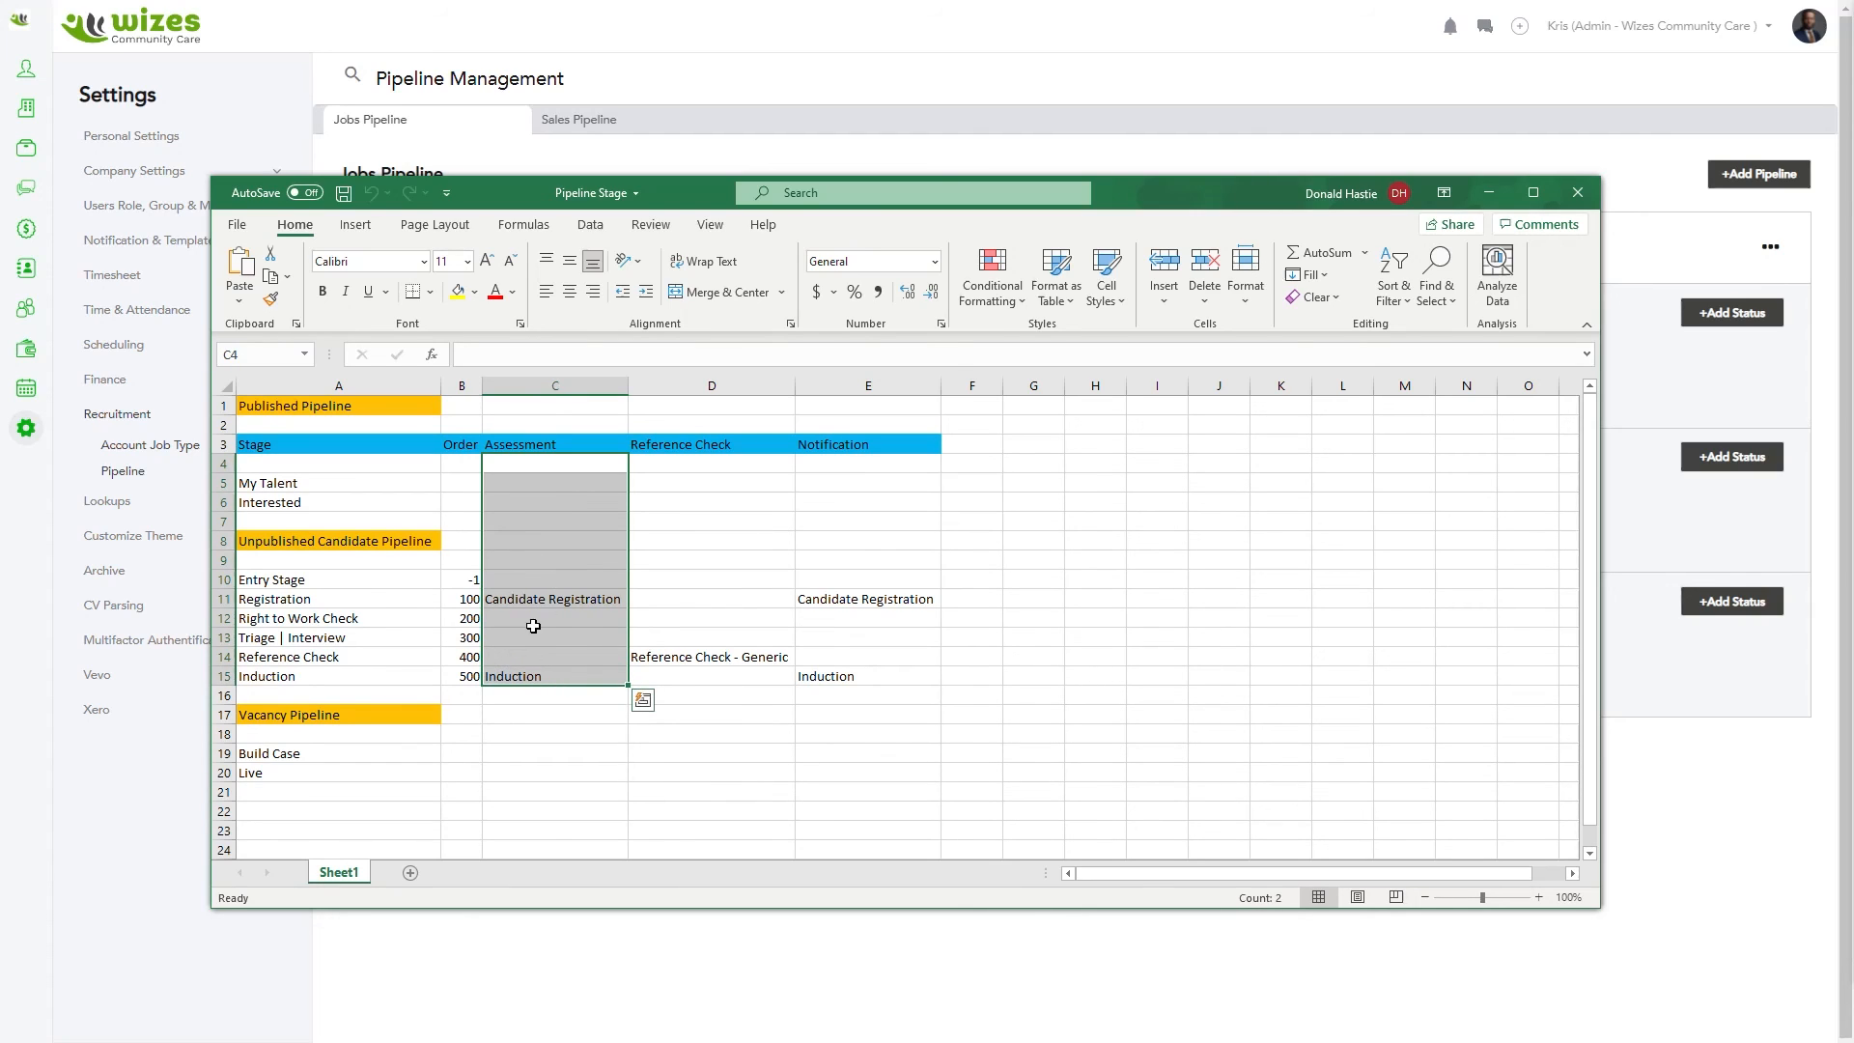